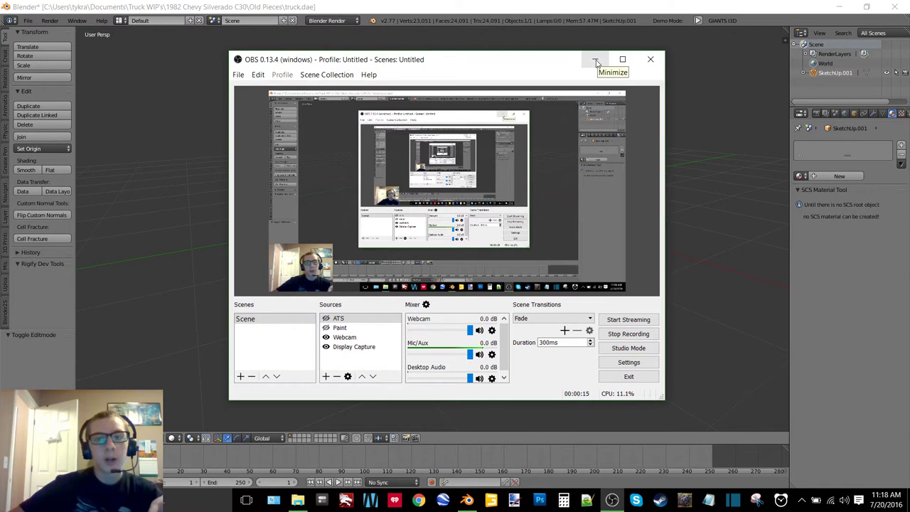
Minimize OBS, then orbit and zoom to view the truck's rear and a front three-quarter angle.
{"action": "left_click", "coordinate": [596, 61]}
{"action": "middle_click_drag", "start_coordinate": [635, 141], "coordinate": [471, 173]}
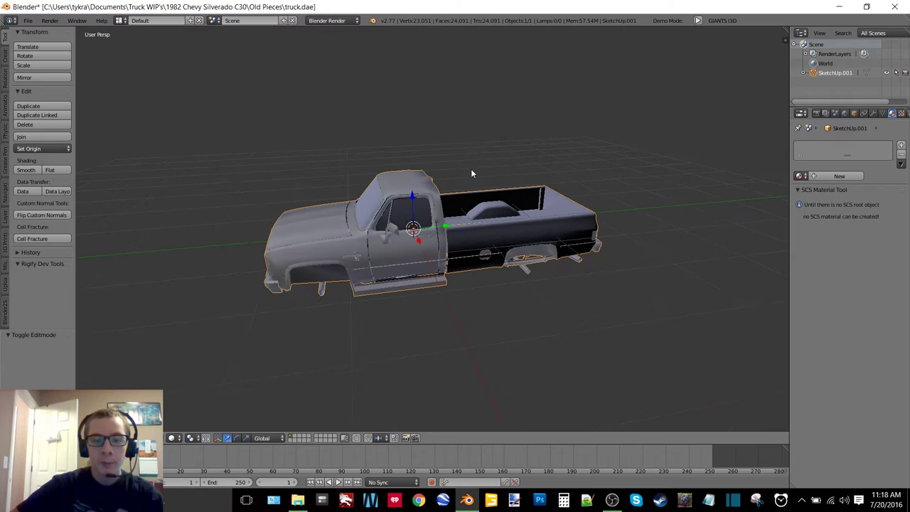
{"action": "middle_click_drag", "start_coordinate": [425, 240], "coordinate": [565, 245]}
{"action": "scroll", "coordinate": [504, 203], "scroll_direction": "up", "scroll_amount": 6}
{"action": "scroll", "coordinate": [494, 173], "scroll_direction": "down", "scroll_amount": 6}
{"action": "scroll", "coordinate": [372, 205], "scroll_direction": "up", "scroll_amount": 6}
{"action": "scroll", "coordinate": [358, 199], "scroll_direction": "down", "scroll_amount": 1}
{"action": "scroll", "coordinate": [500, 213], "scroll_direction": "down", "scroll_amount": 6}
{"action": "scroll", "coordinate": [491, 250], "scroll_direction": "up", "scroll_amount": 2}
{"action": "scroll", "coordinate": [480, 225], "scroll_direction": "up", "scroll_amount": 2}
{"action": "scroll", "coordinate": [480, 225], "scroll_direction": "up", "scroll_amount": 2}
{"action": "scroll", "coordinate": [481, 224], "scroll_direction": "down", "scroll_amount": 3}
{"action": "scroll", "coordinate": [497, 217], "scroll_direction": "down", "scroll_amount": 4}
{"action": "scroll", "coordinate": [566, 248], "scroll_direction": "up", "scroll_amount": 5}
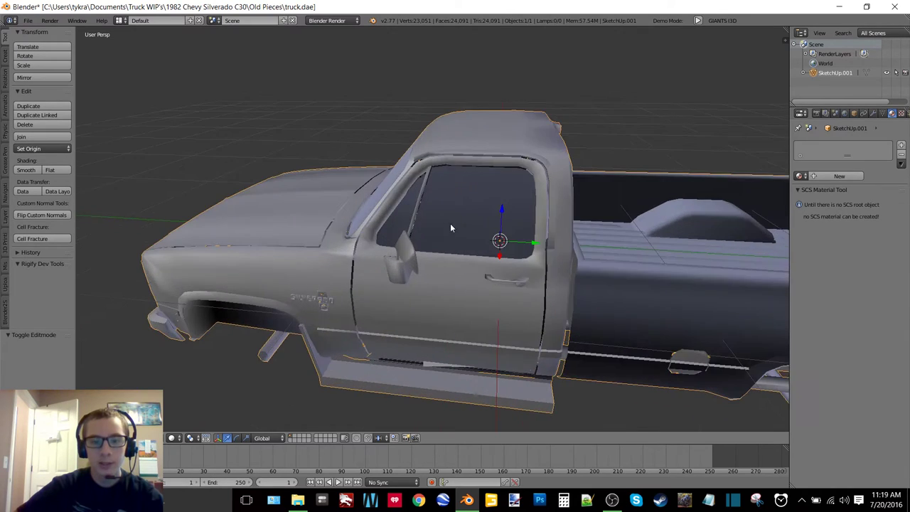
Orbit in close on the cab front, the rear-left of cab and bed, then the side.
{"action": "middle_click_drag", "start_coordinate": [450, 223], "coordinate": [526, 212]}
{"action": "scroll", "coordinate": [526, 211], "scroll_direction": "down", "scroll_amount": 2}
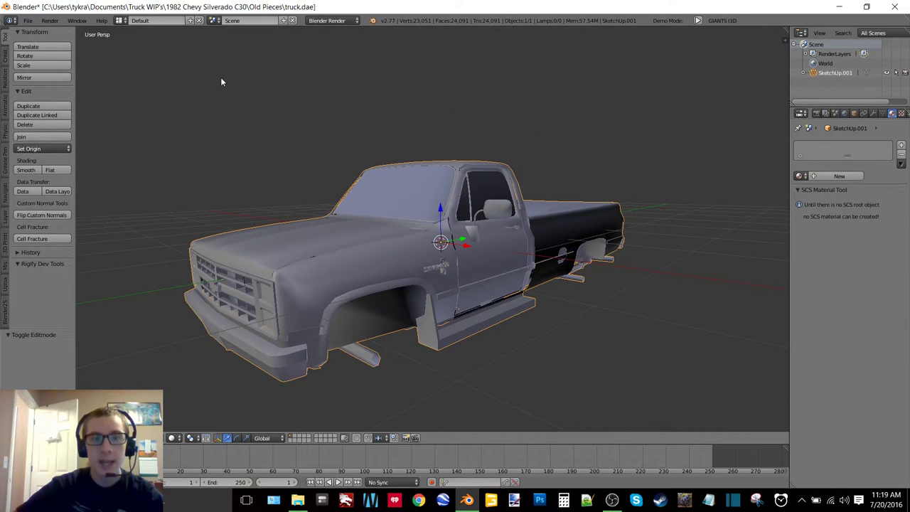
{"action": "middle_click_drag", "start_coordinate": [389, 180], "coordinate": [487, 221]}
{"action": "scroll", "coordinate": [492, 199], "scroll_direction": "up", "scroll_amount": 5}
{"action": "scroll", "coordinate": [491, 194], "scroll_direction": "down", "scroll_amount": 5}
{"action": "scroll", "coordinate": [487, 221], "scroll_direction": "up", "scroll_amount": 2}
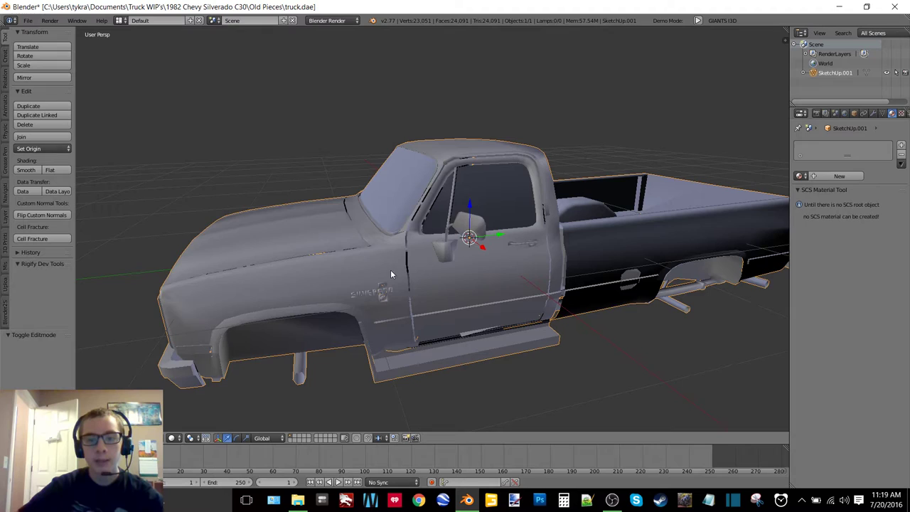
{"action": "middle_click_drag", "start_coordinate": [390, 273], "coordinate": [478, 190]}
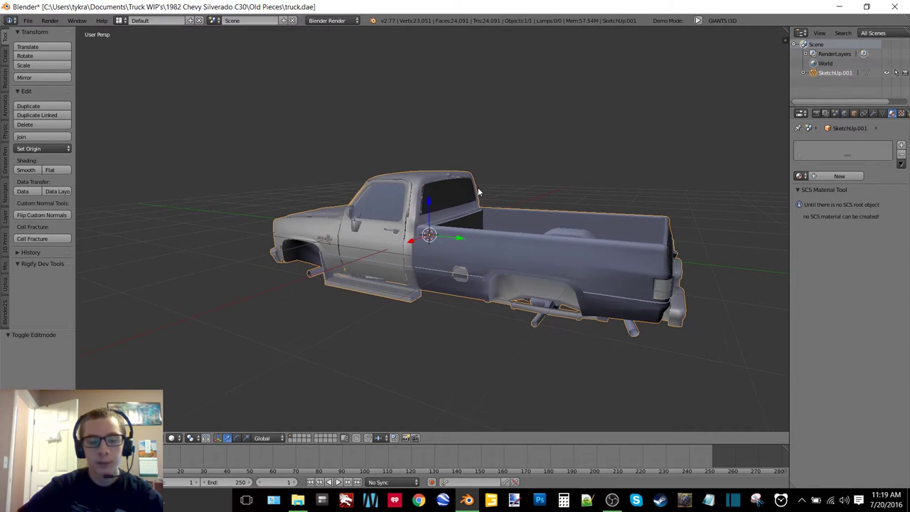
{"action": "middle_click_drag", "start_coordinate": [388, 205], "coordinate": [481, 204]}
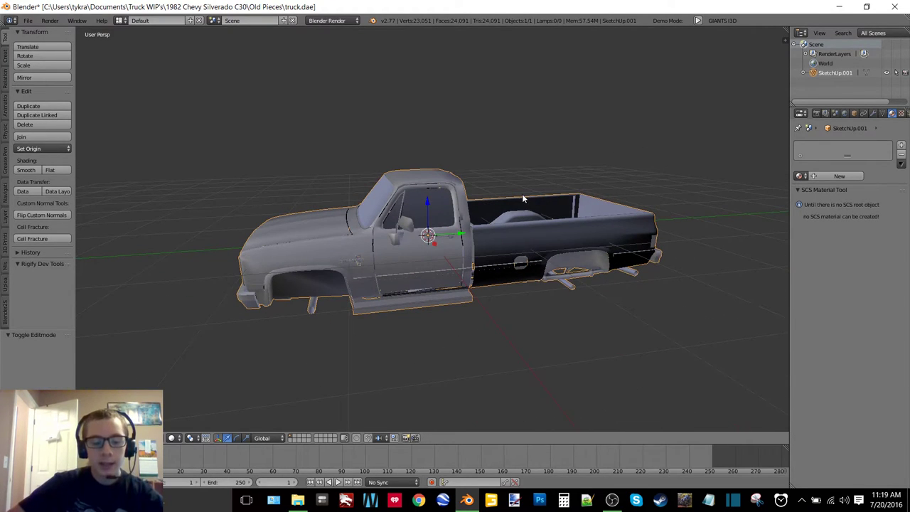
Undo back to the separate red textured truck pieces and enlarge the outliner.
{"action": "key", "text": "a"}
{"action": "key", "text": "a"}
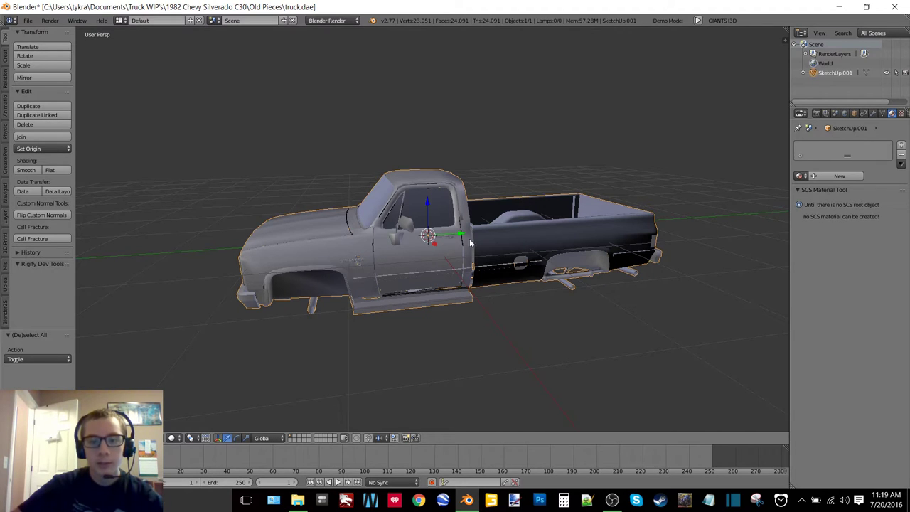
{"action": "key", "text": "a"}
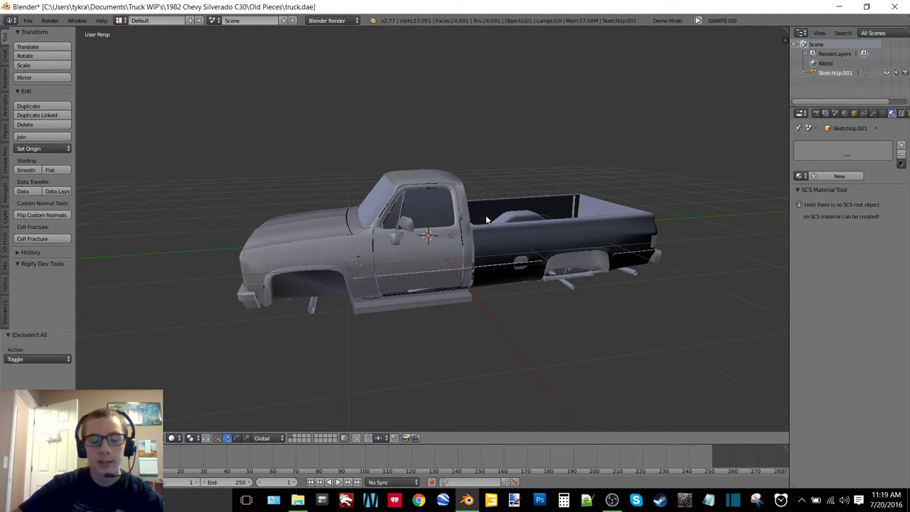
{"action": "right_click", "coordinate": [486, 215]}
{"action": "key", "text": "ctrl+z"}
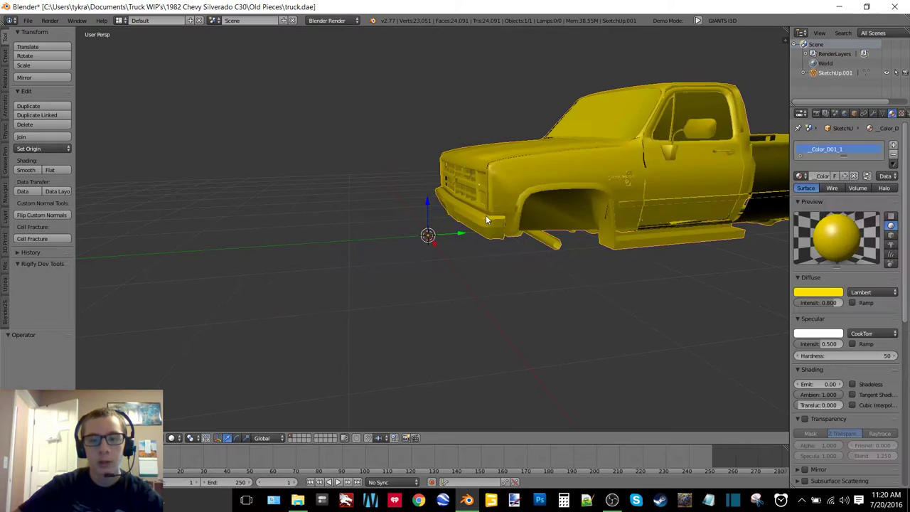
{"action": "key", "text": "ctrl+shift+z"}
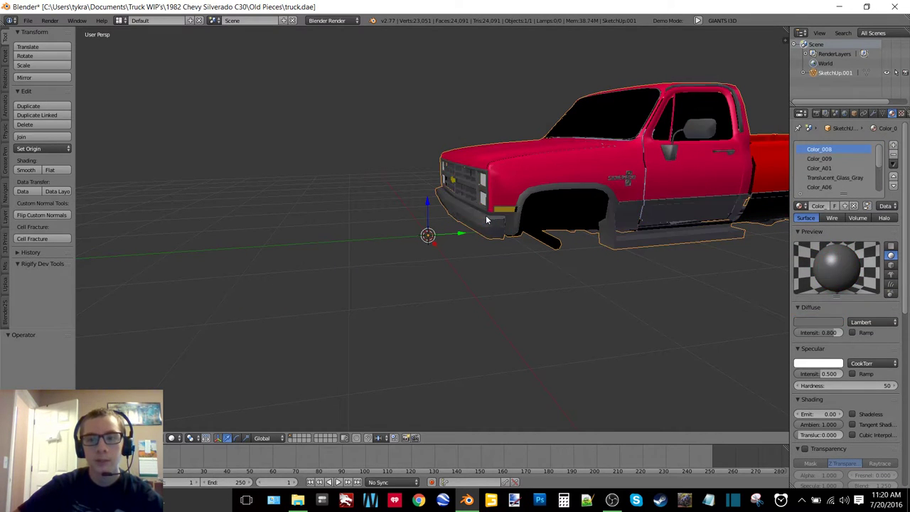
{"action": "key", "text": "ctrl+z"}
{"action": "key", "text": "ctrl+z"}
{"action": "key", "text": "ctrl+z"}
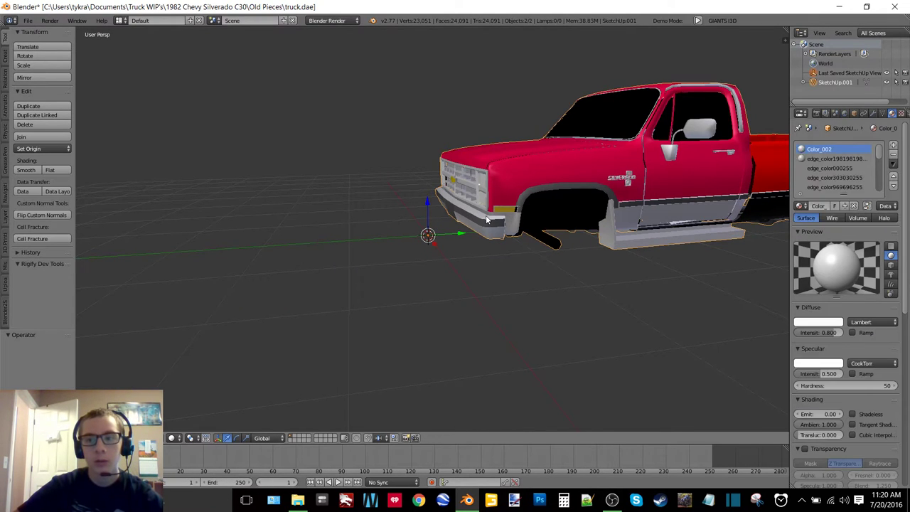
{"action": "key", "text": "ctrl+z"}
{"action": "key", "text": "ctrl+z"}
{"action": "key", "text": "ctrl+z"}
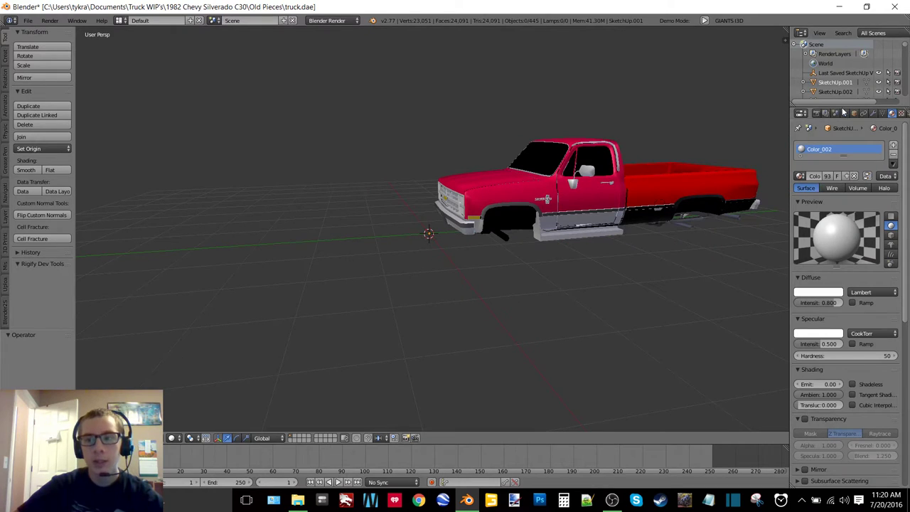
{"action": "mouse_move", "coordinate": [843, 102]}
{"action": "left_mouse_down"}
{"action": "mouse_move", "coordinate": [825, 385]}
{"action": "mouse_move", "coordinate": [832, 475]}
{"action": "left_mouse_up"}
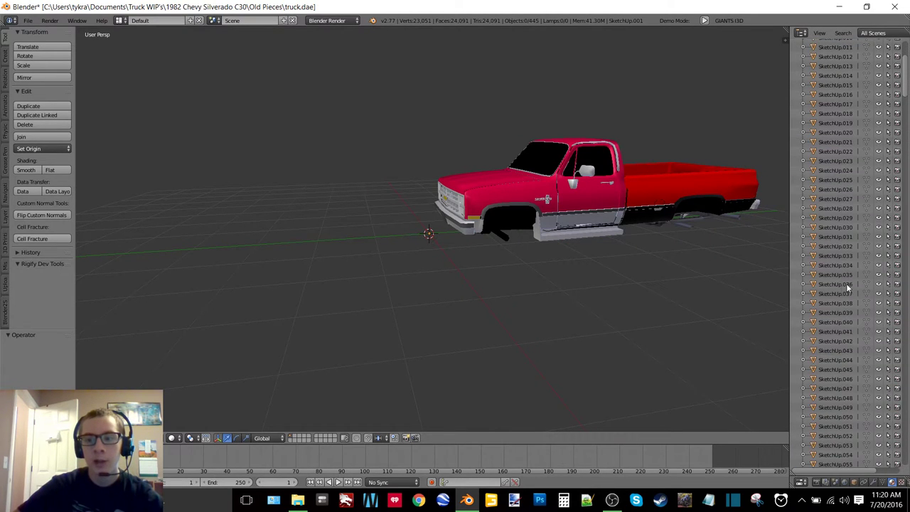
{"action": "scroll", "coordinate": [846, 283], "scroll_direction": "down", "scroll_amount": 5}
{"action": "scroll", "coordinate": [843, 279], "scroll_direction": "up", "scroll_amount": 8}
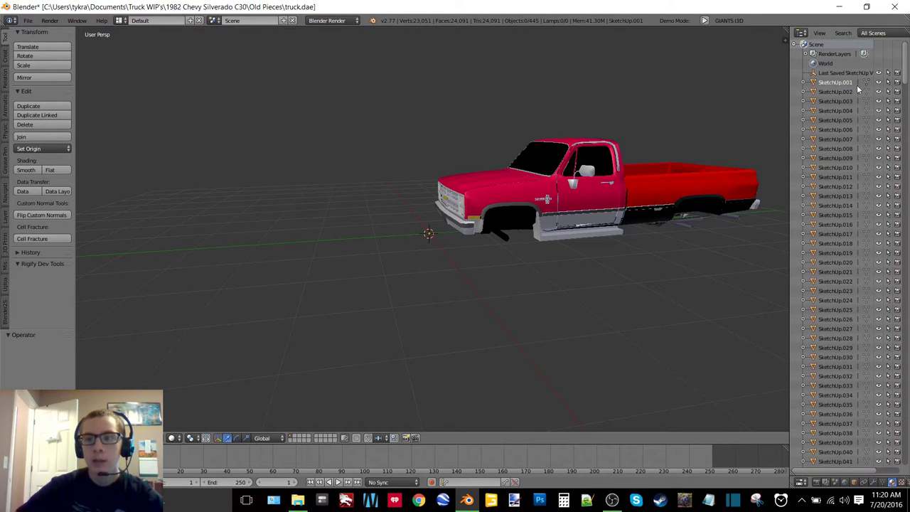
Delete the Last Saved SketchUp View object.
{"action": "left_click", "coordinate": [849, 71]}
{"action": "key", "text": "x"}
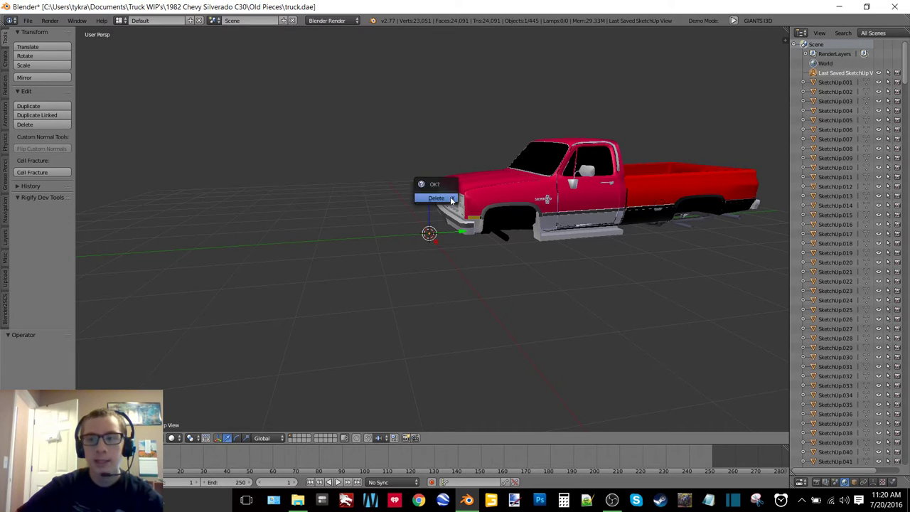
{"action": "left_click", "coordinate": [437, 199]}
Delete SketchUp.001 through SketchUp.007 and join the remaining pieces into SketchUp.008.
{"action": "key", "text": "a"}
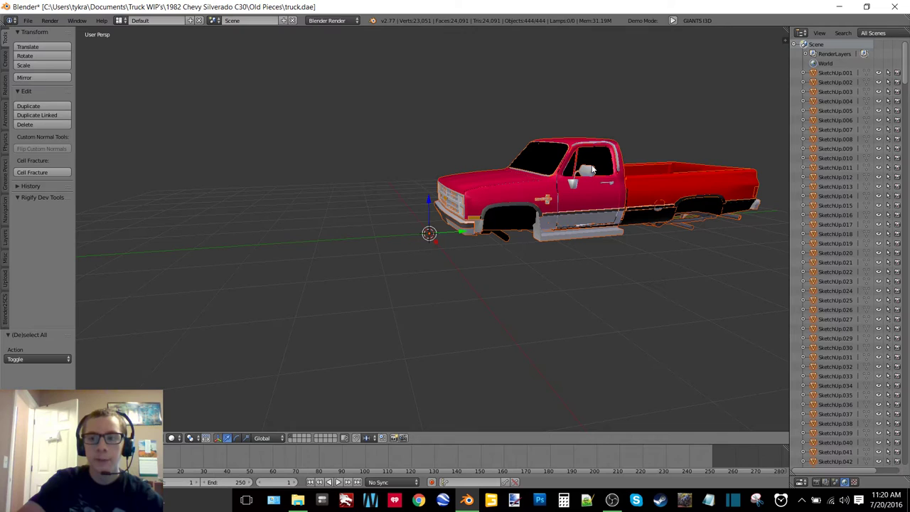
{"action": "left_click", "coordinate": [840, 73]}
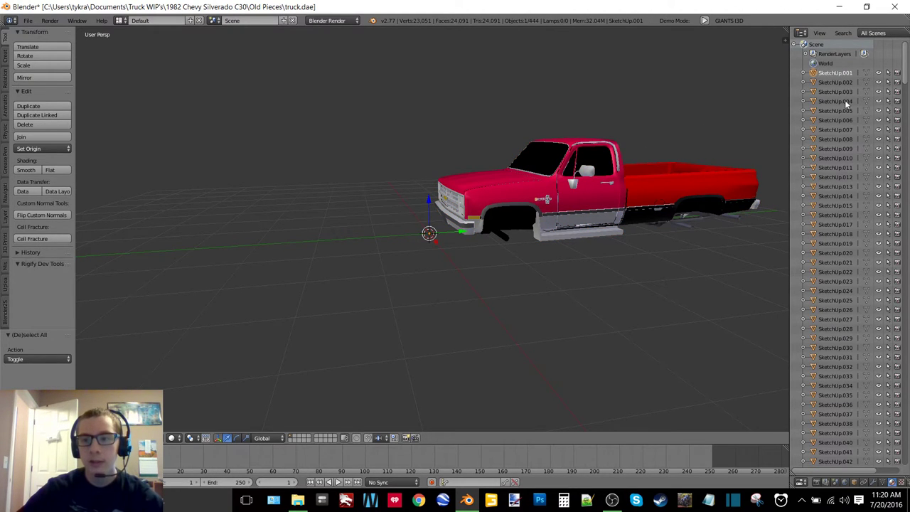
{"action": "left_click", "coordinate": [842, 83]}
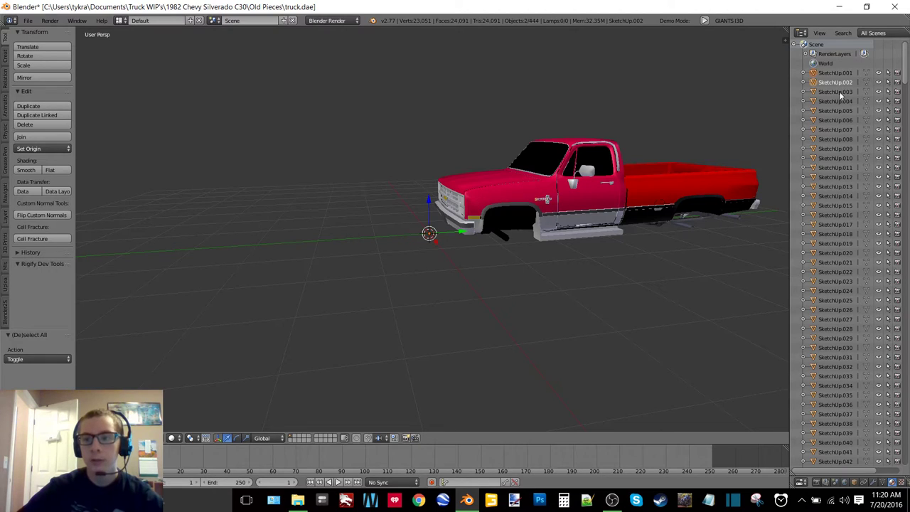
{"action": "left_click", "coordinate": [839, 92]}
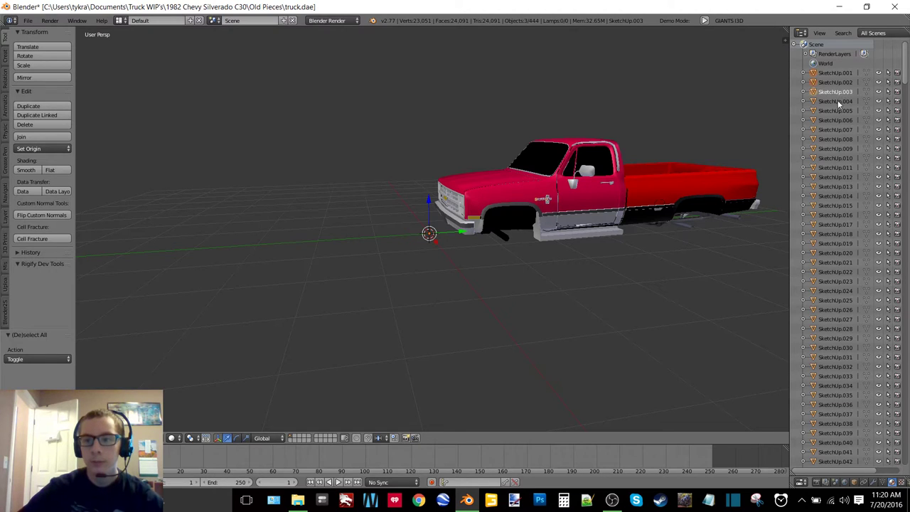
{"action": "left_click", "coordinate": [838, 140]}
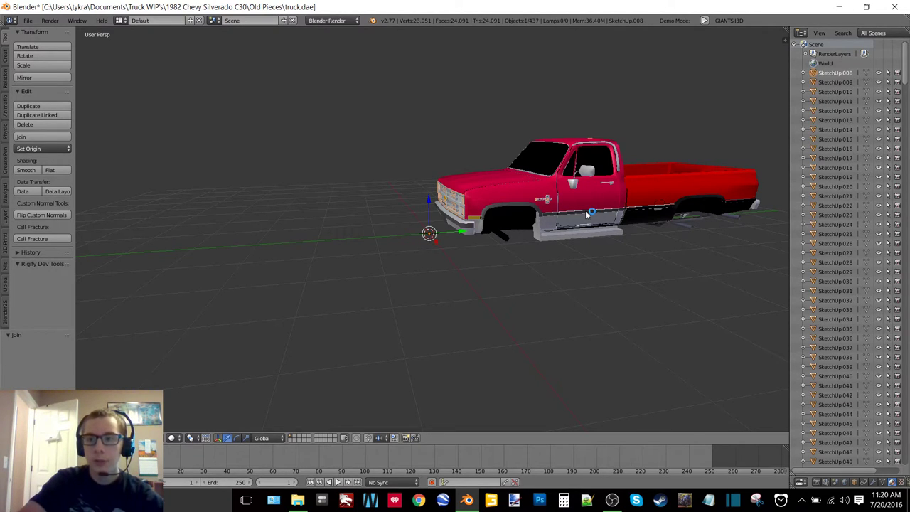
{"action": "key", "text": "Delete"}
{"action": "key", "text": "a"}
{"action": "key", "text": "ctrl+j"}
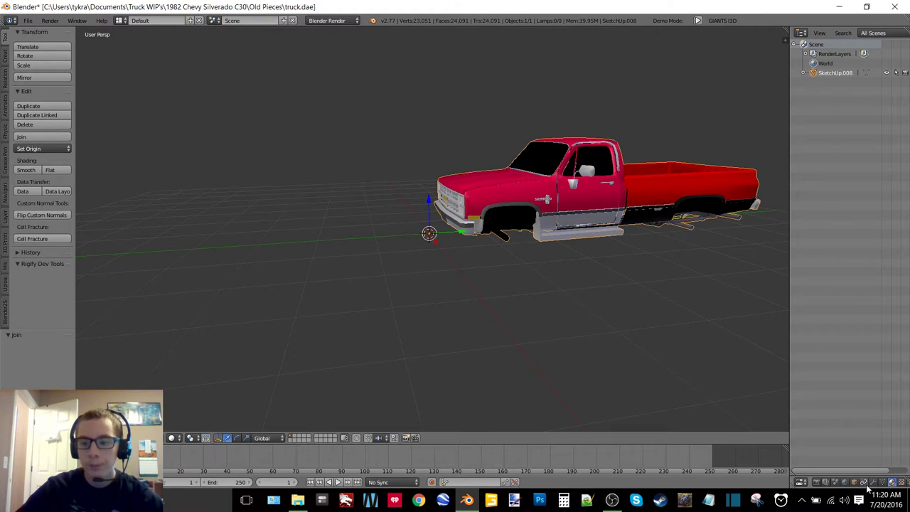
Put the truck in Edit Mode with face selection and select the whole mesh.
{"action": "left_click_drag", "start_coordinate": [869, 473], "coordinate": [857, 106]}
{"action": "middle_click_drag", "start_coordinate": [441, 178], "coordinate": [518, 166]}
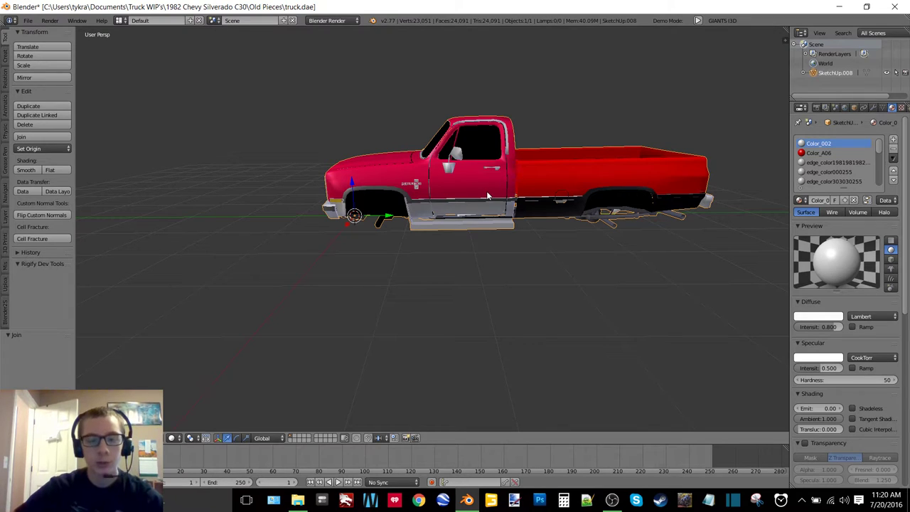
{"action": "key", "text": "Tab"}
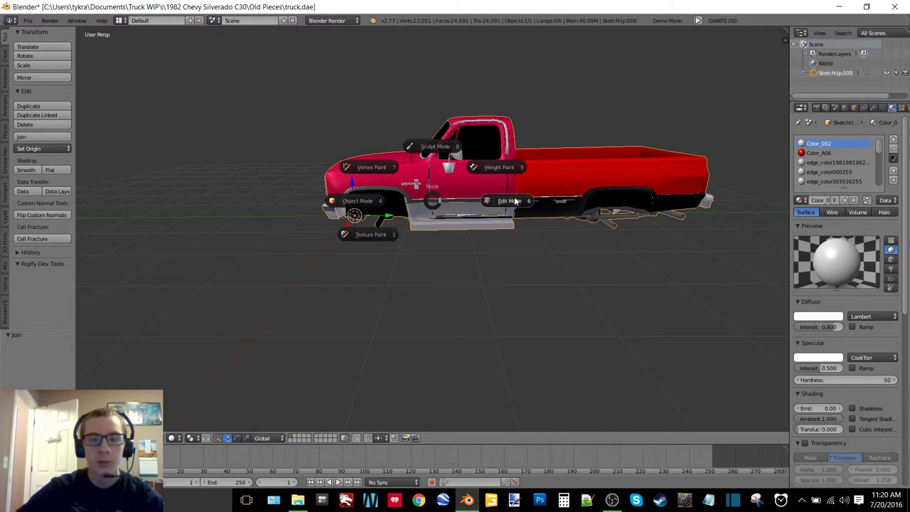
{"action": "left_click", "coordinate": [516, 202]}
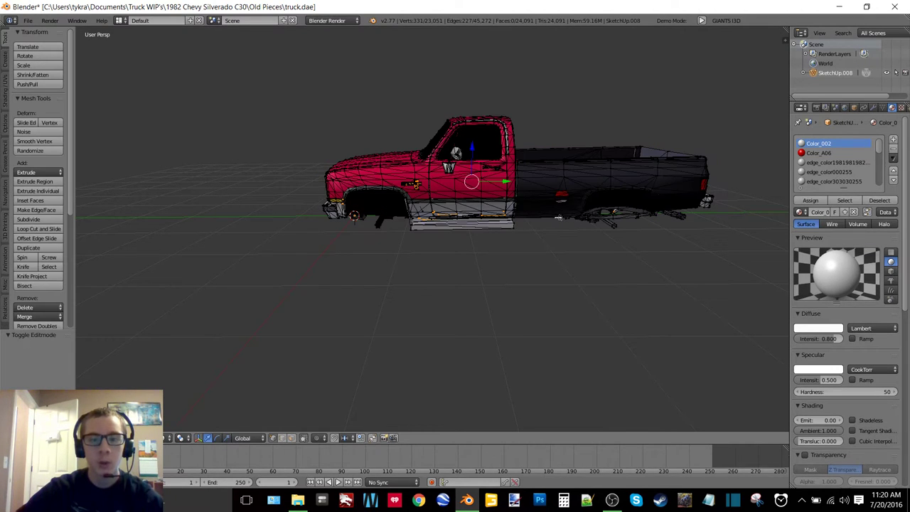
{"action": "left_click", "coordinate": [290, 439]}
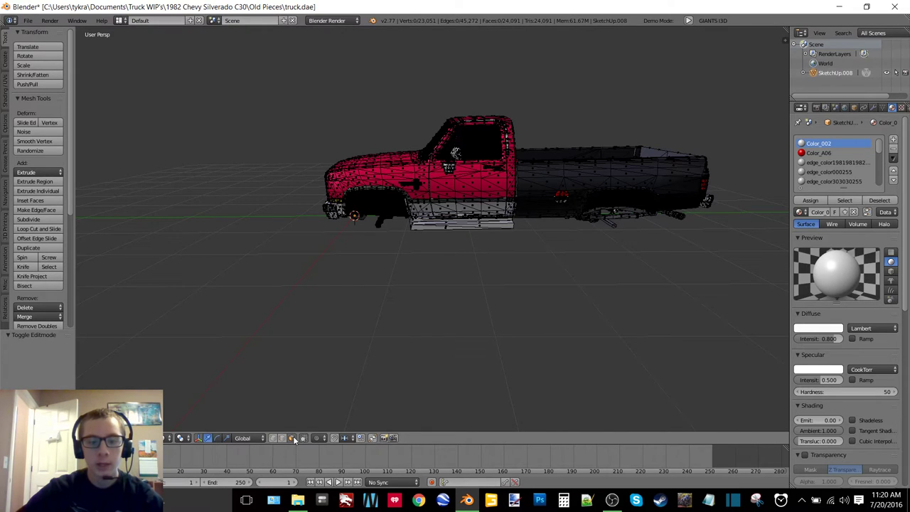
{"action": "left_click", "coordinate": [285, 439]}
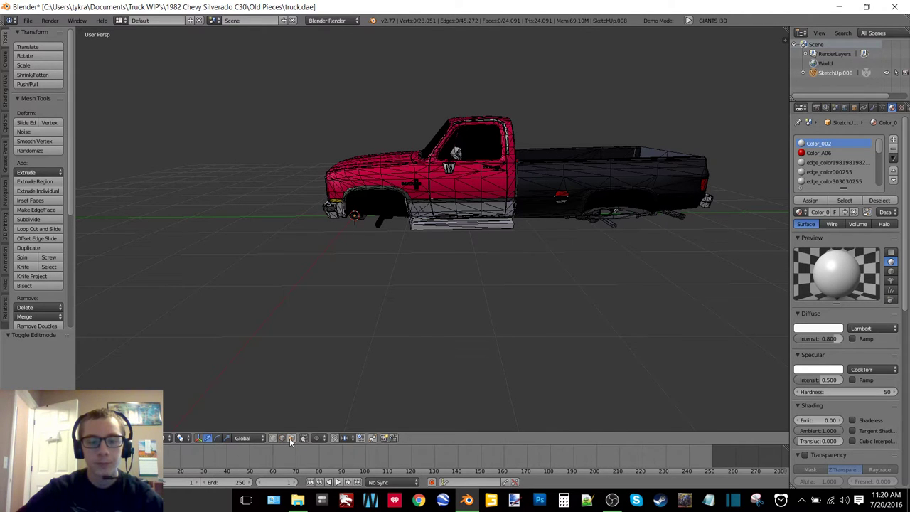
{"action": "left_click", "coordinate": [290, 438]}
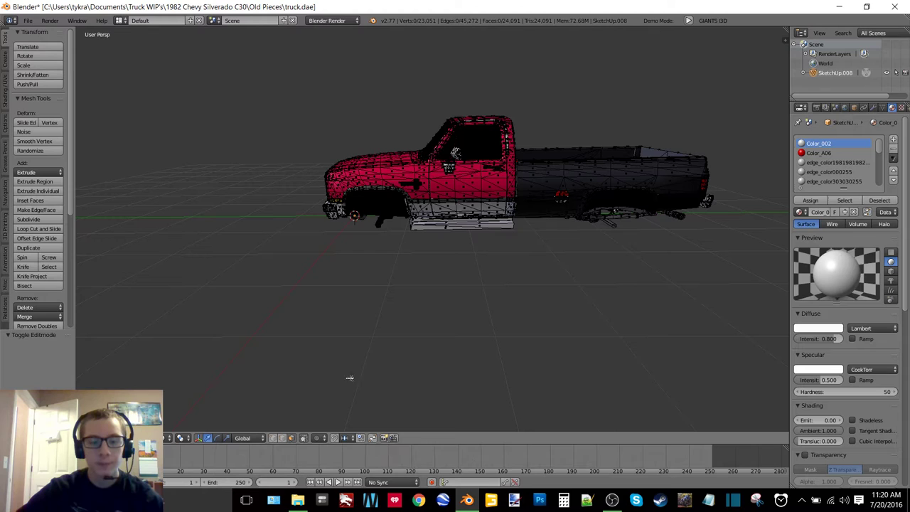
{"action": "key", "text": "a"}
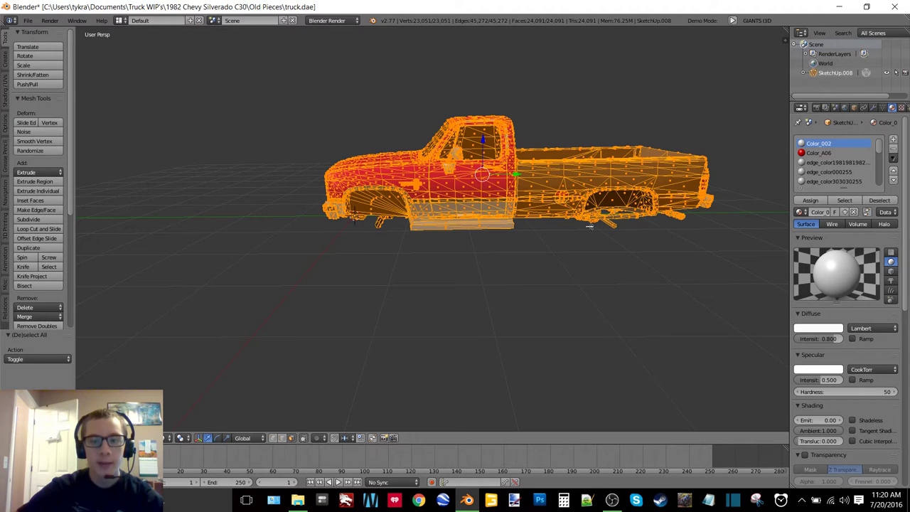
Set the mesh's median X, Y and Z to 0 in the N panel.
{"action": "middle_click_drag", "start_coordinate": [456, 151], "coordinate": [557, 226]}
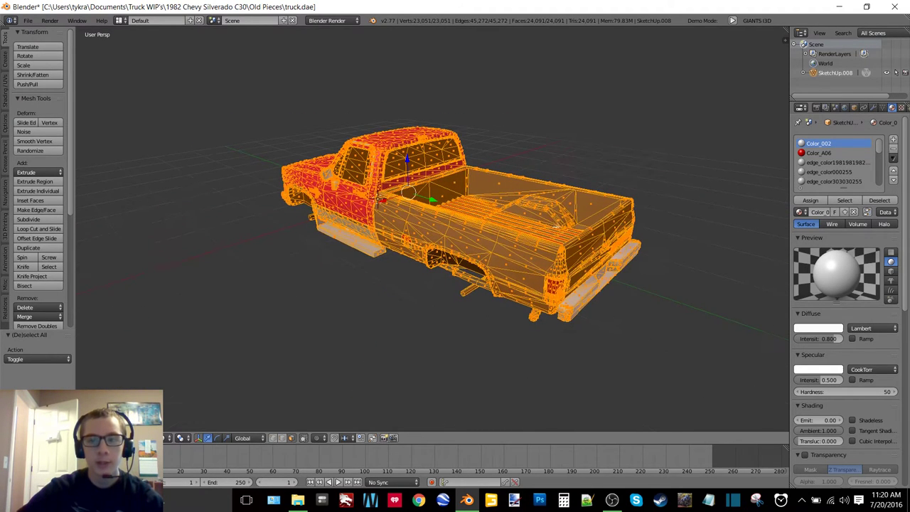
{"action": "left_click", "coordinate": [785, 42]}
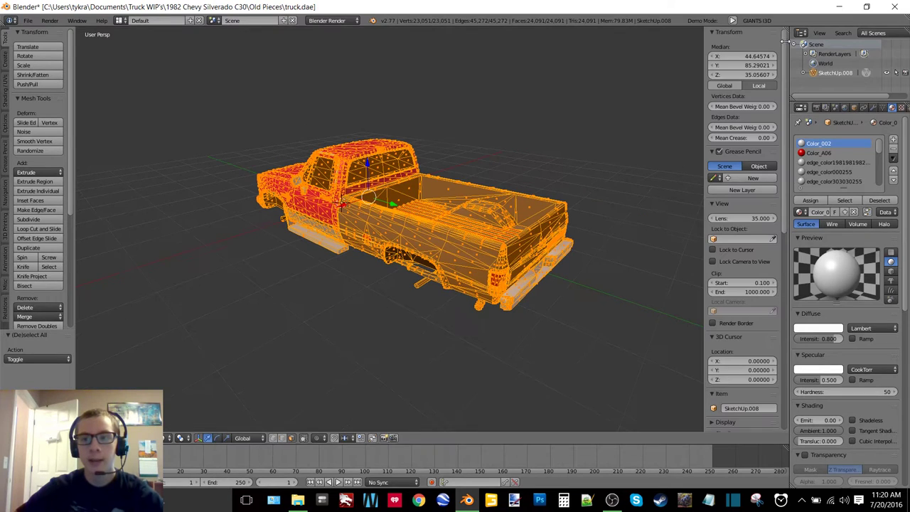
{"action": "left_click", "coordinate": [742, 56]}
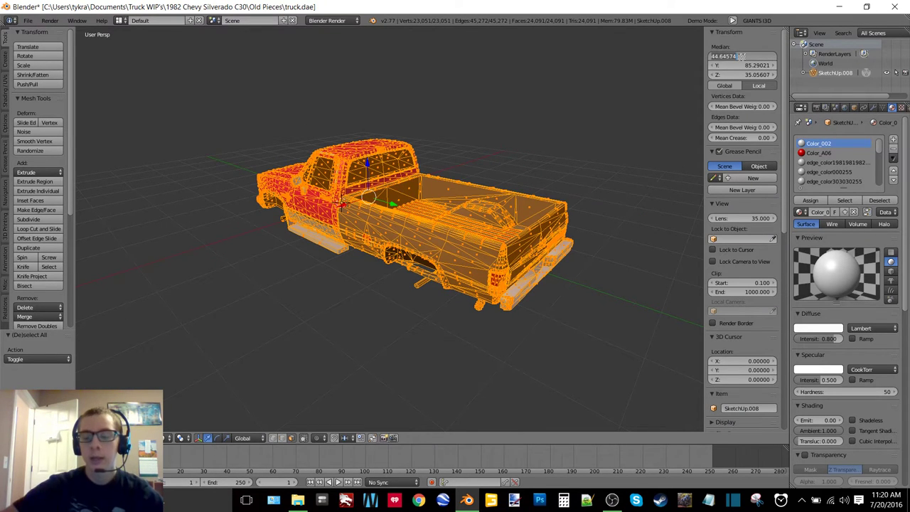
{"action": "type", "text": "0"}
{"action": "key", "text": "Return"}
{"action": "left_click", "coordinate": [743, 64]}
{"action": "type", "text": "00030"}
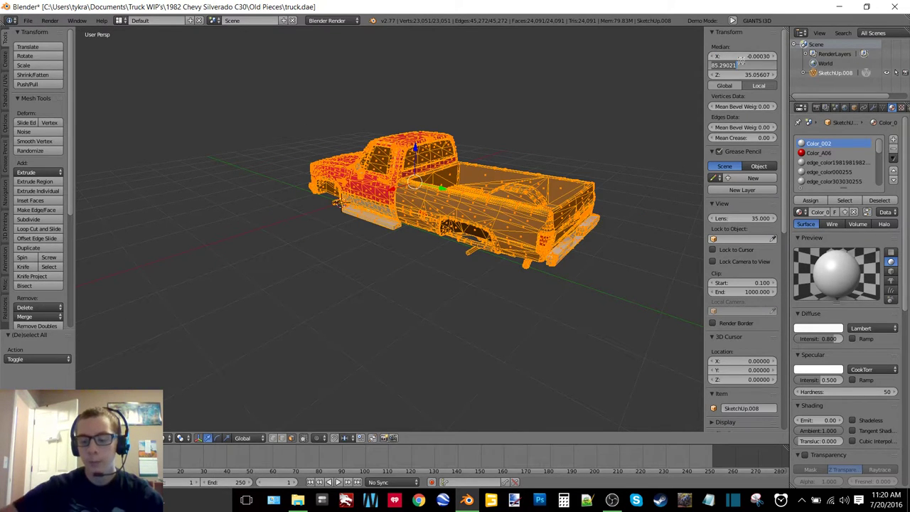
{"action": "key", "text": "Return"}
{"action": "left_click", "coordinate": [743, 74]}
{"action": "type", "text": "0.00029"}
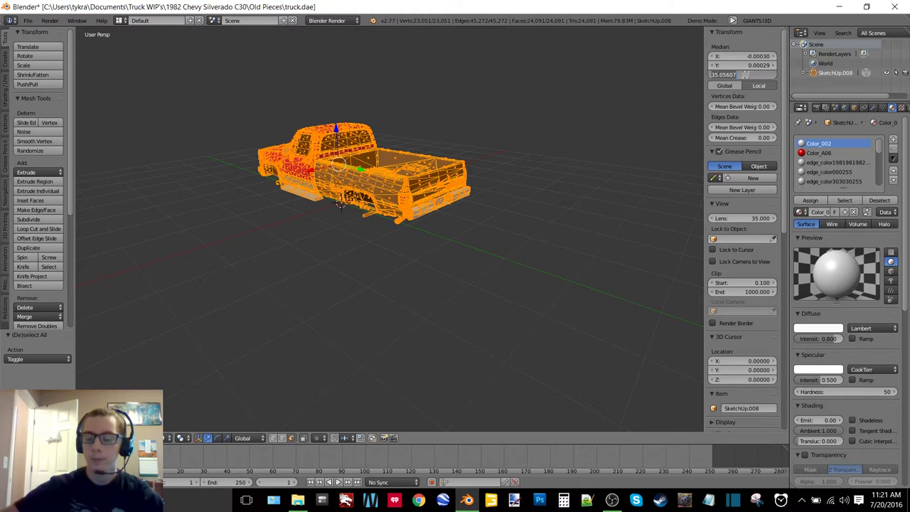
{"action": "key", "text": "Return"}
Return the truck to Object Mode.
{"action": "key", "text": "Tab"}
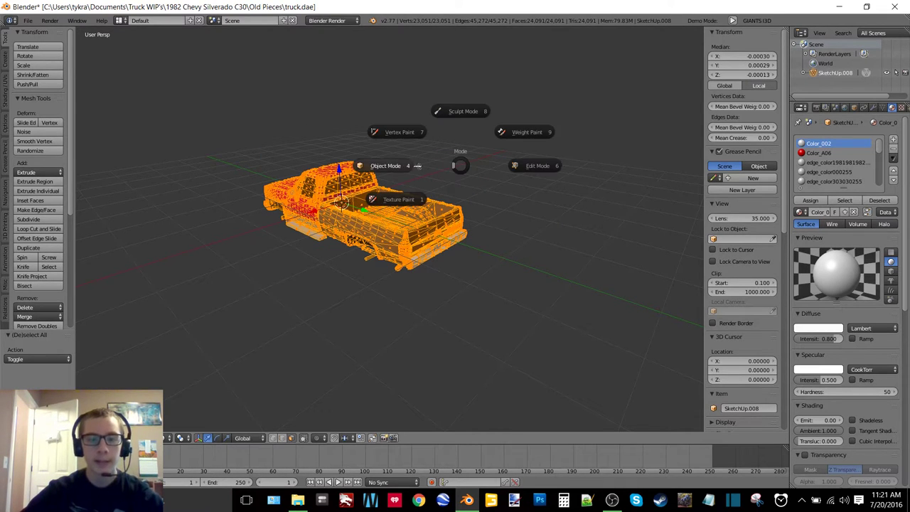
{"action": "left_click", "coordinate": [423, 182]}
{"action": "middle_click_drag", "start_coordinate": [423, 183], "coordinate": [468, 167]}
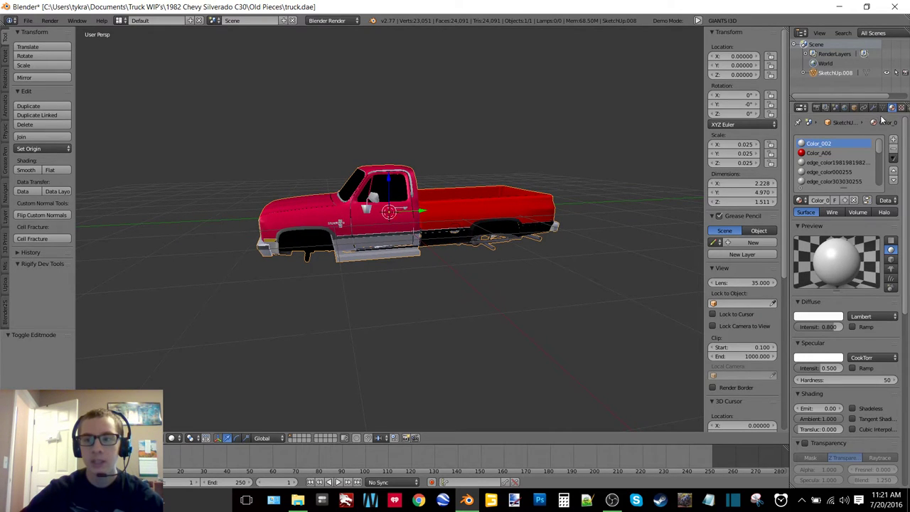
Remove all six material slots from SketchUp.008 and hide the properties side panel.
{"action": "left_click", "coordinate": [894, 150]}
{"action": "left_click", "coordinate": [894, 150]}
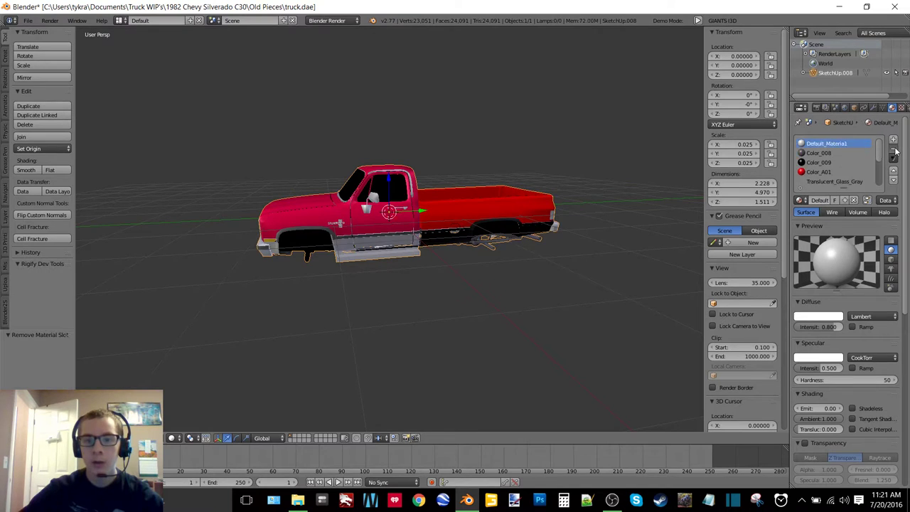
{"action": "left_click", "coordinate": [893, 150]}
{"action": "left_click", "coordinate": [893, 150]}
{"action": "left_click", "coordinate": [894, 150]}
{"action": "left_click", "coordinate": [894, 150]}
{"action": "left_click", "coordinate": [894, 150]}
{"action": "left_click", "coordinate": [894, 150]}
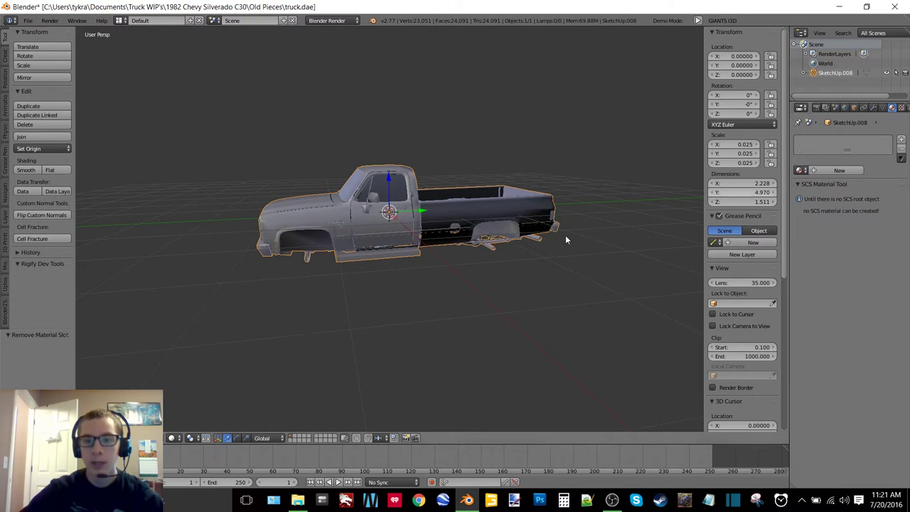
{"action": "scroll", "coordinate": [520, 211], "scroll_direction": "up", "scroll_amount": 2}
{"action": "key", "text": "n"}
{"action": "middle_click_drag", "start_coordinate": [519, 201], "coordinate": [469, 195]}
{"action": "scroll", "coordinate": [475, 192], "scroll_direction": "up", "scroll_amount": 2}
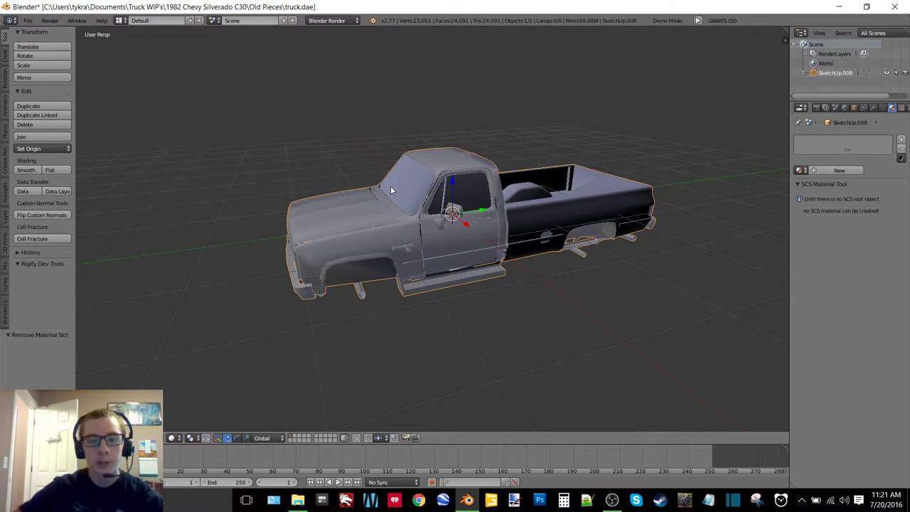
In Edit Mode, Remove Doubles to merge 13,898 vertices, then reselect the entire mesh.
{"action": "key", "text": "Tab"}
{"action": "left_click", "coordinate": [441, 186]}
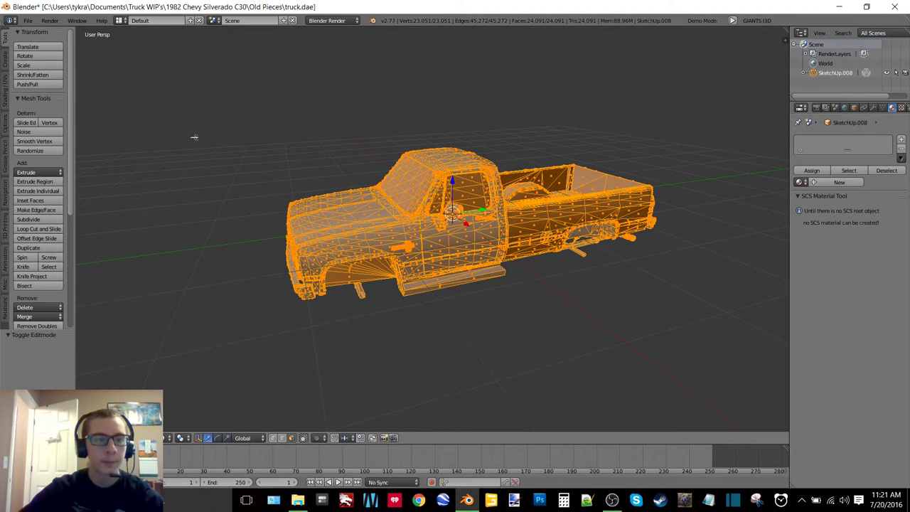
{"action": "scroll", "coordinate": [24, 209], "scroll_direction": "down", "scroll_amount": 2}
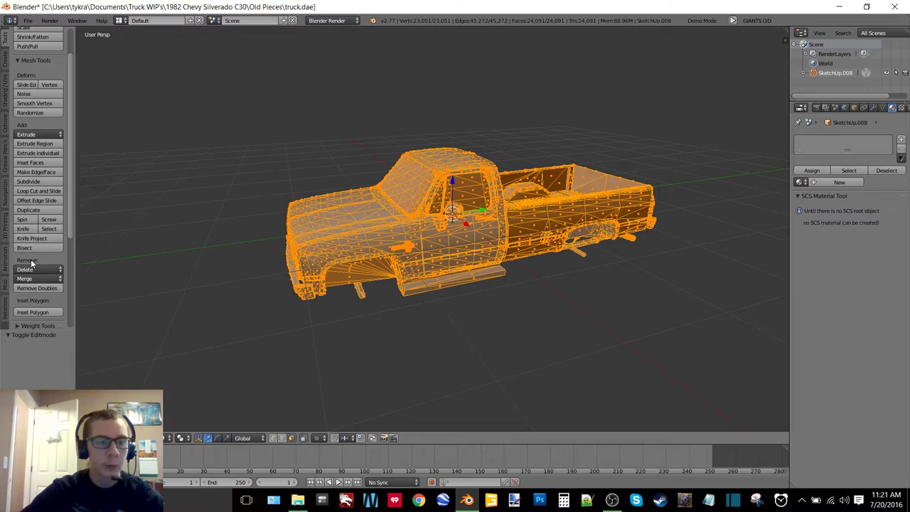
{"action": "left_click", "coordinate": [36, 288]}
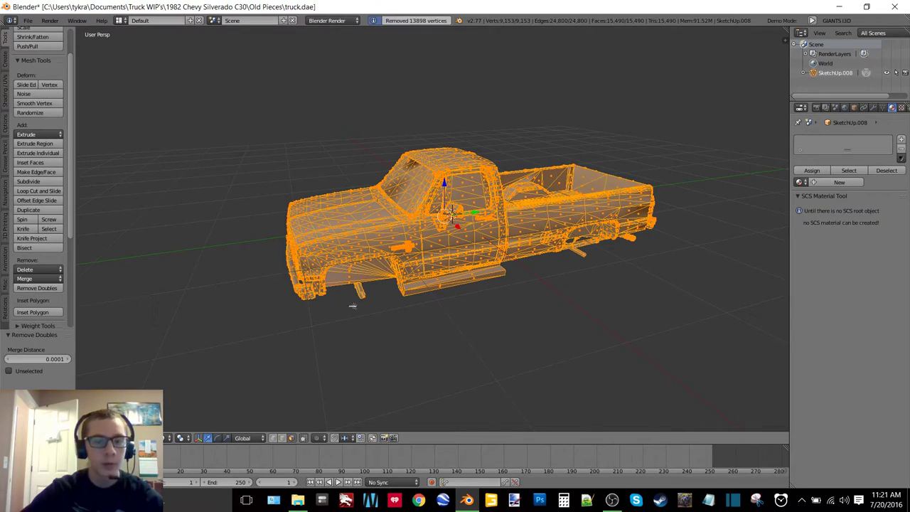
{"action": "middle_click_drag", "start_coordinate": [411, 191], "coordinate": [509, 186]}
{"action": "key", "text": "a"}
{"action": "scroll", "coordinate": [478, 184], "scroll_direction": "up", "scroll_amount": 5}
{"action": "key", "text": "a"}
{"action": "scroll", "coordinate": [509, 247], "scroll_direction": "down", "scroll_amount": 5}
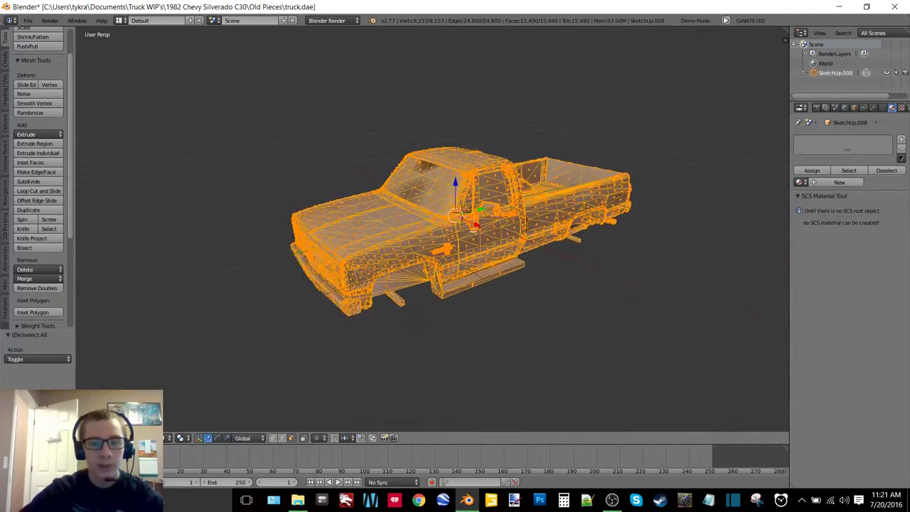
{"action": "middle_click_drag", "start_coordinate": [462, 210], "coordinate": [349, 201]}
{"action": "scroll", "coordinate": [455, 212], "scroll_direction": "up", "scroll_amount": 5}
Recalculate the normals from the Shading/UVs tools and switch back to Object Mode.
{"action": "scroll", "coordinate": [334, 202], "scroll_direction": "down", "scroll_amount": 4}
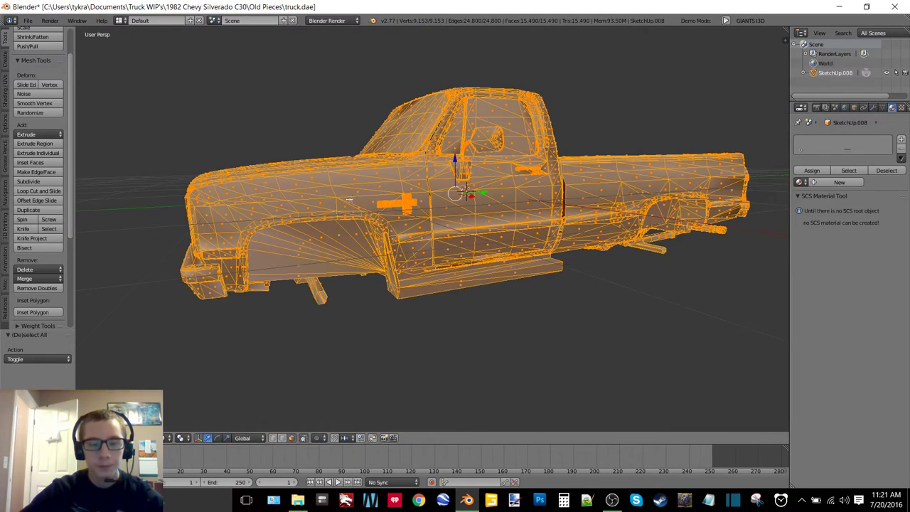
{"action": "left_click", "coordinate": [6, 96]}
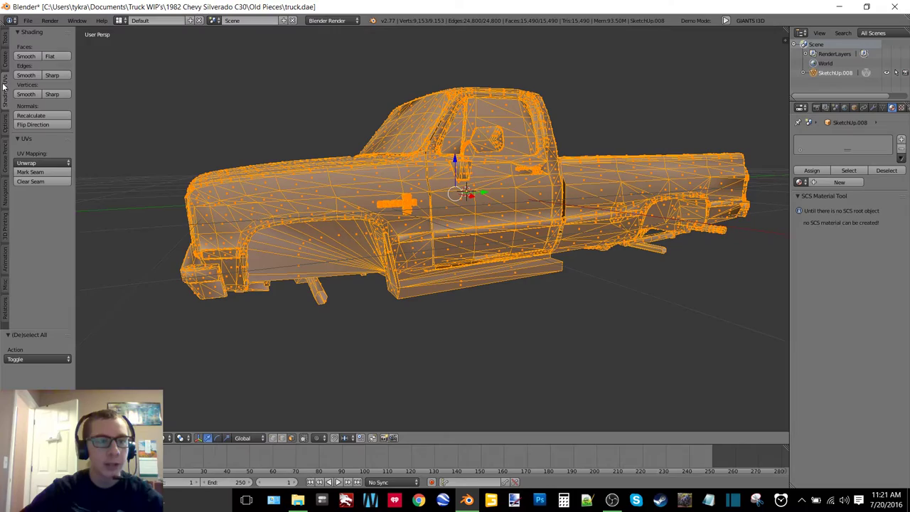
{"action": "left_click", "coordinate": [42, 116]}
{"action": "middle_click_drag", "start_coordinate": [524, 195], "coordinate": [443, 195]}
{"action": "key", "text": "Tab"}
{"action": "left_click", "coordinate": [349, 194]}
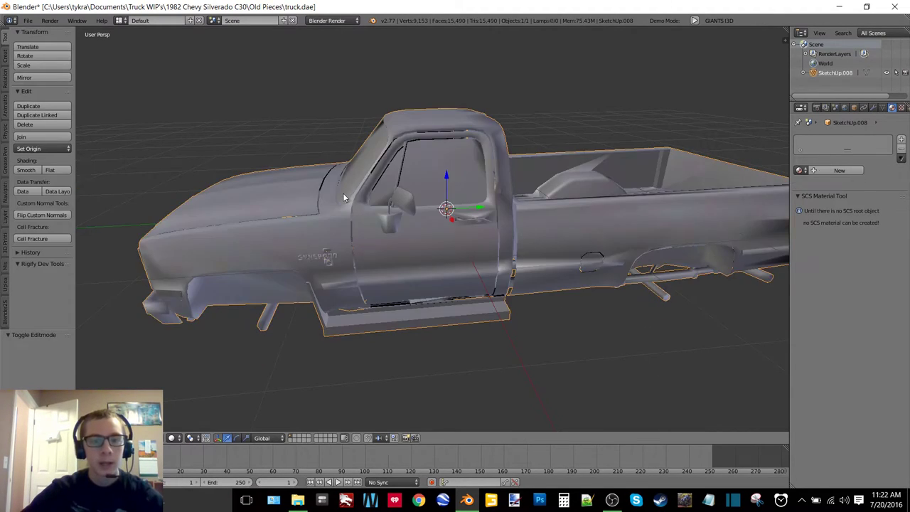
{"action": "scroll", "coordinate": [343, 193], "scroll_direction": "down", "scroll_amount": 4}
{"action": "scroll", "coordinate": [343, 193], "scroll_direction": "up", "scroll_amount": 3}
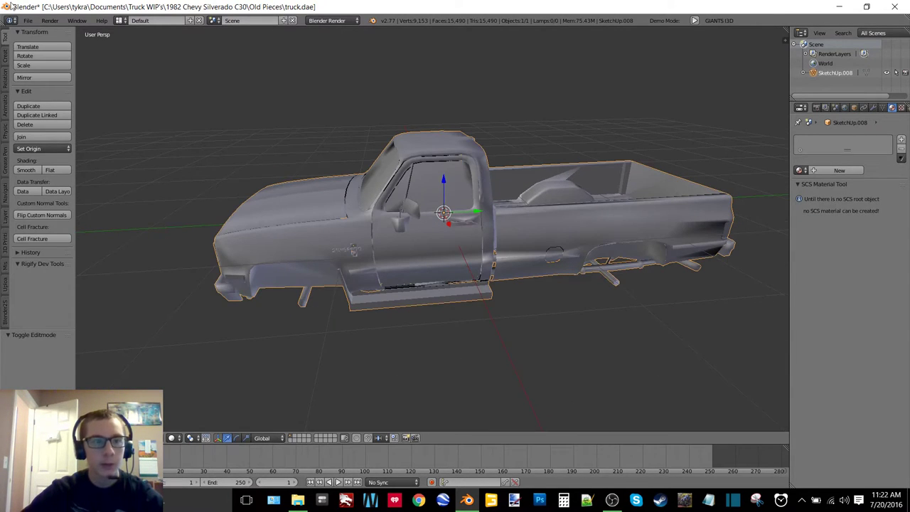
{"action": "left_click", "coordinate": [28, 20]}
Add Material.001 to the truck with a blue diffuse colour (R 0.000, G 0.135, B 0.800).
{"action": "left_click", "coordinate": [28, 20]}
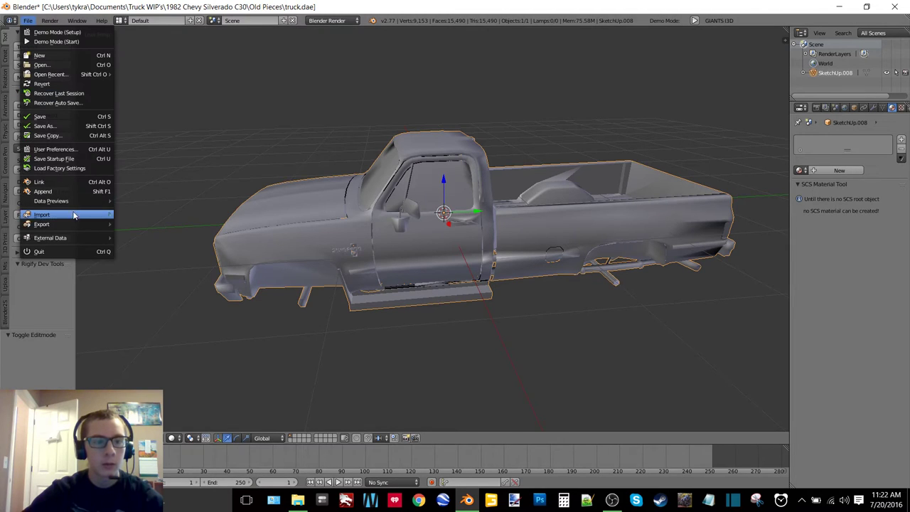
{"action": "mouse_move", "coordinate": [76, 223]}
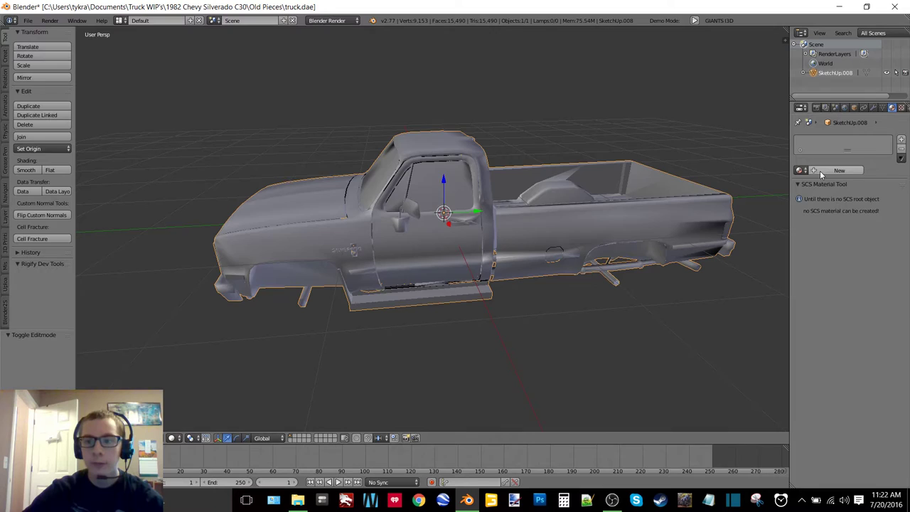
{"action": "left_click", "coordinate": [820, 171]}
{"action": "left_click", "coordinate": [823, 288]}
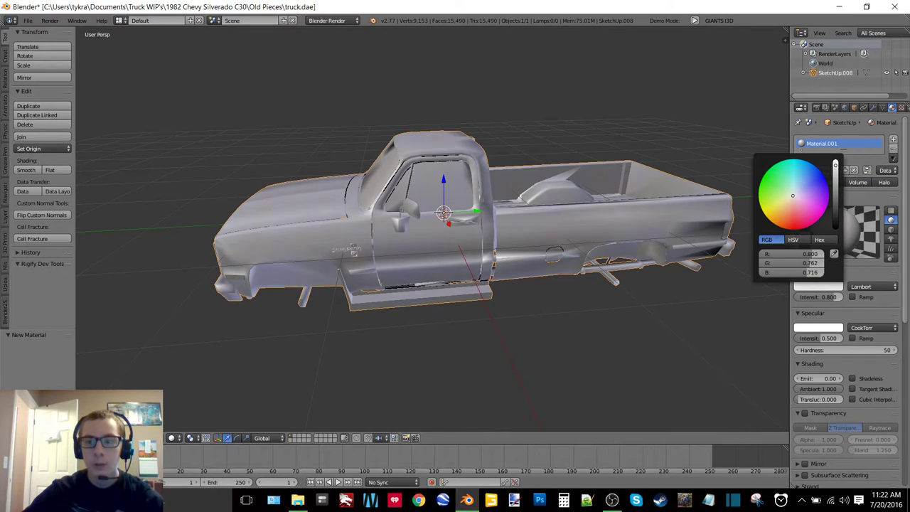
{"action": "mouse_move", "coordinate": [793, 195]}
{"action": "left_mouse_down"}
{"action": "mouse_move", "coordinate": [806, 169]}
{"action": "mouse_move", "coordinate": [819, 171]}
{"action": "left_mouse_up"}
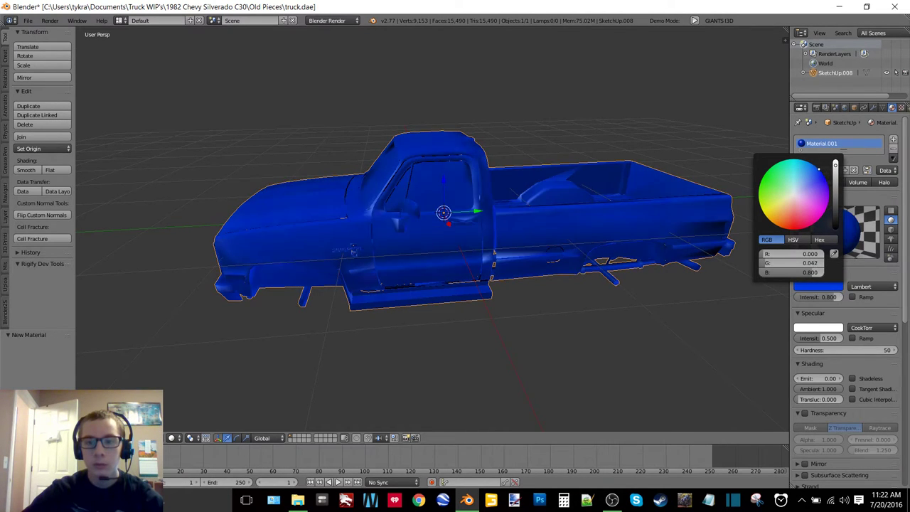
{"action": "left_click", "coordinate": [28, 20]}
Export the truck to the Desktop as truck.i3d using the I3D exporter.
{"action": "mouse_move", "coordinate": [70, 230]}
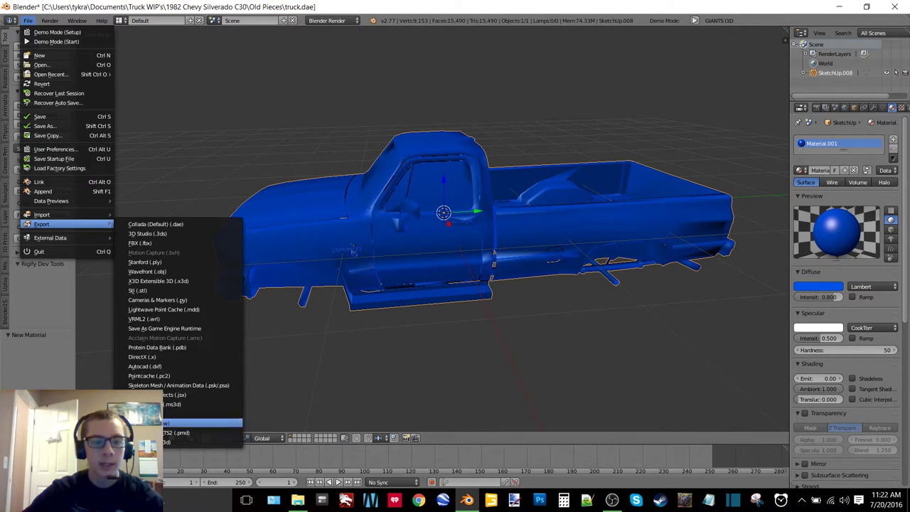
{"action": "left_click", "coordinate": [128, 441]}
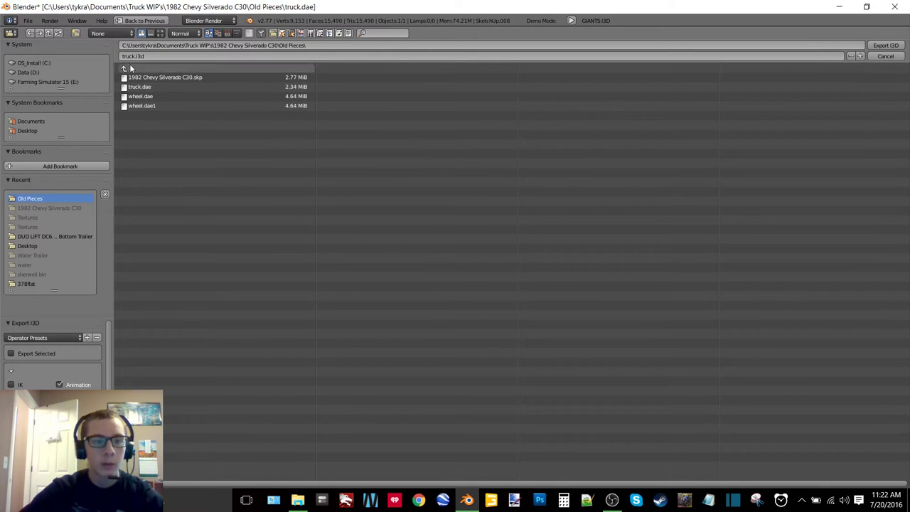
{"action": "left_click", "coordinate": [28, 132]}
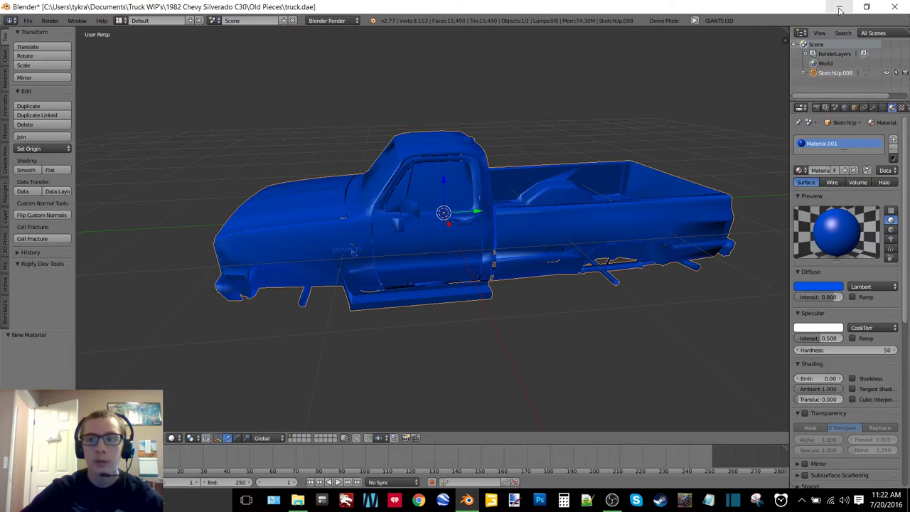
{"action": "left_click", "coordinate": [838, 7]}
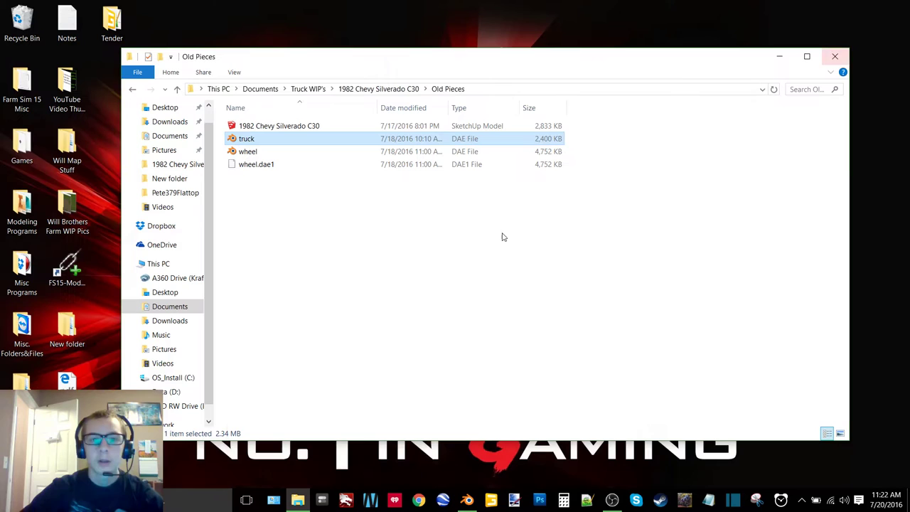
Open truck.i3d from the desktop in GIANTS Editor version 6.0.5.
{"action": "left_click", "coordinate": [807, 56]}
{"action": "left_click", "coordinate": [868, 7]}
{"action": "left_click", "coordinate": [780, 56]}
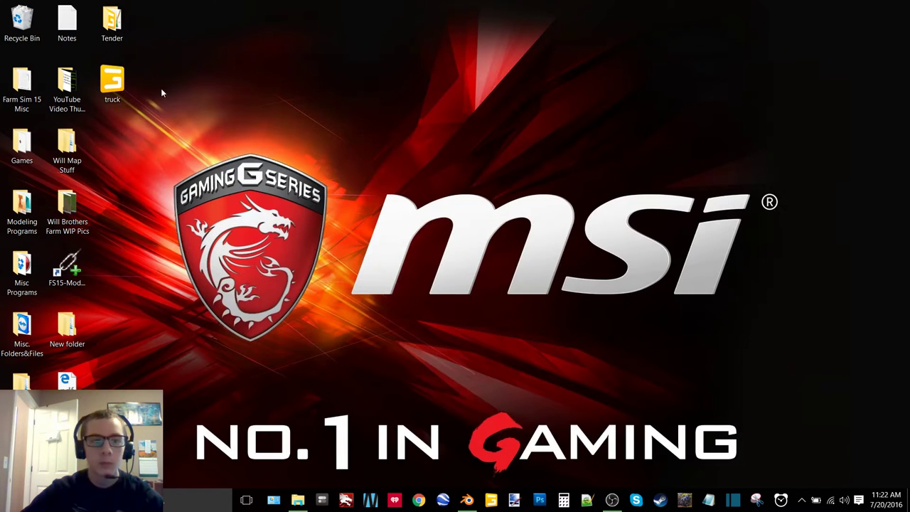
{"action": "double_click", "coordinate": [111, 81]}
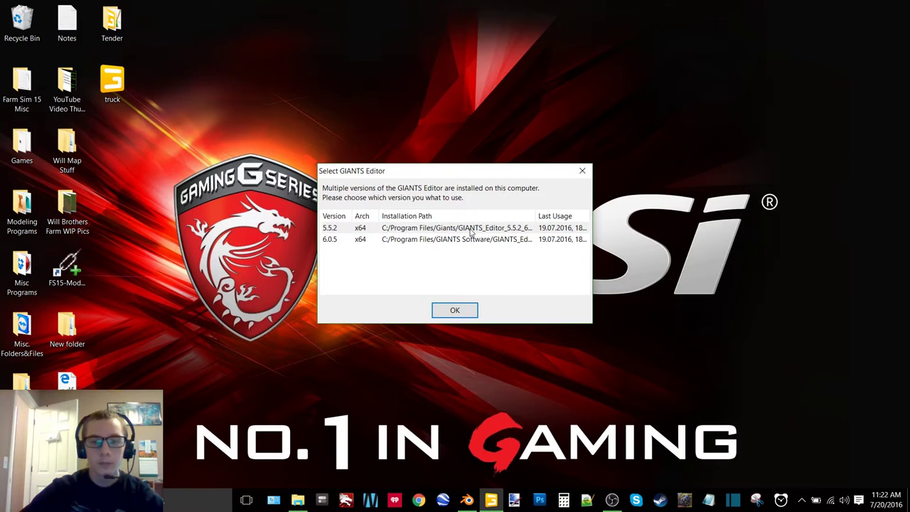
{"action": "left_click", "coordinate": [462, 239]}
{"action": "left_click", "coordinate": [455, 310]}
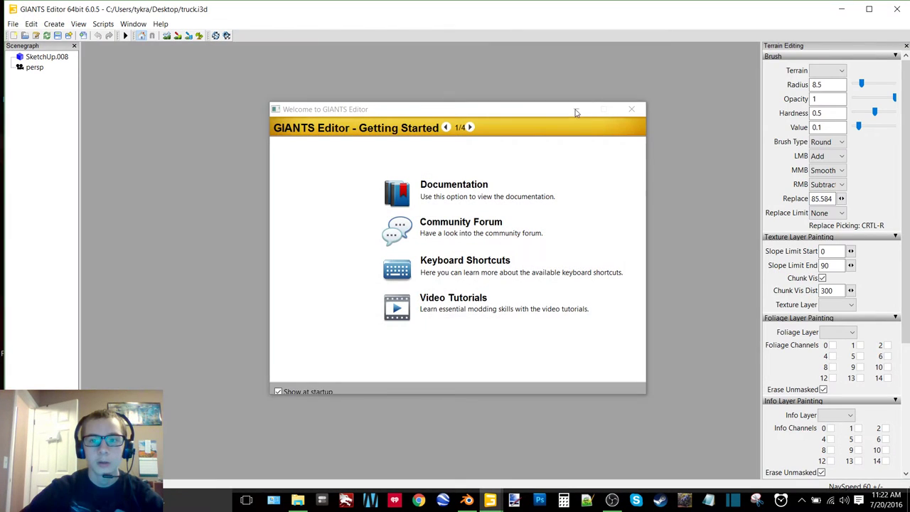
Dismiss the welcome windows, maximise the editor, view the lit blue truck, then close it.
{"action": "left_click", "coordinate": [631, 108]}
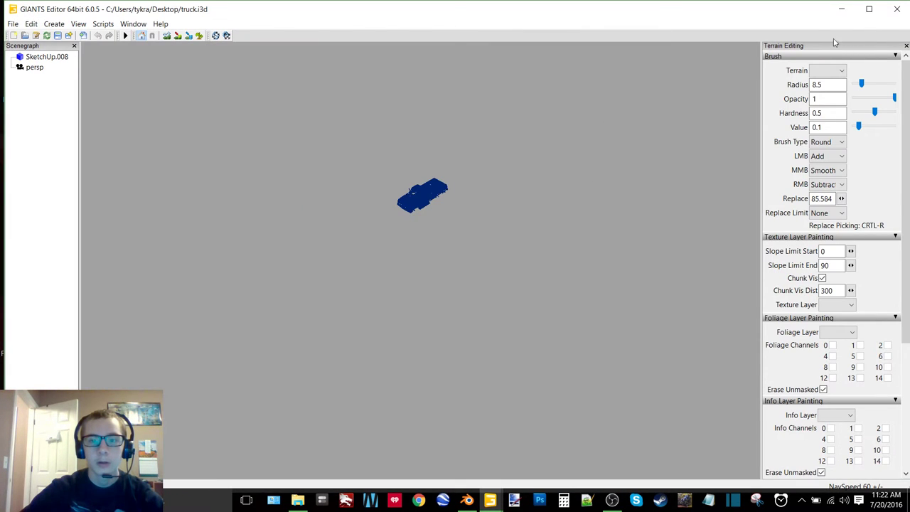
{"action": "left_click", "coordinate": [869, 9]}
{"action": "mouse_move", "coordinate": [490, 500]}
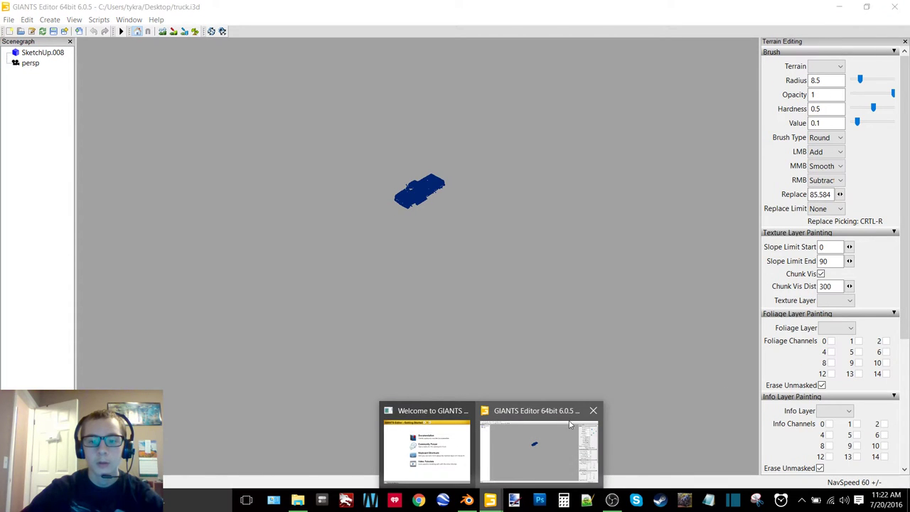
{"action": "left_click", "coordinate": [464, 411]}
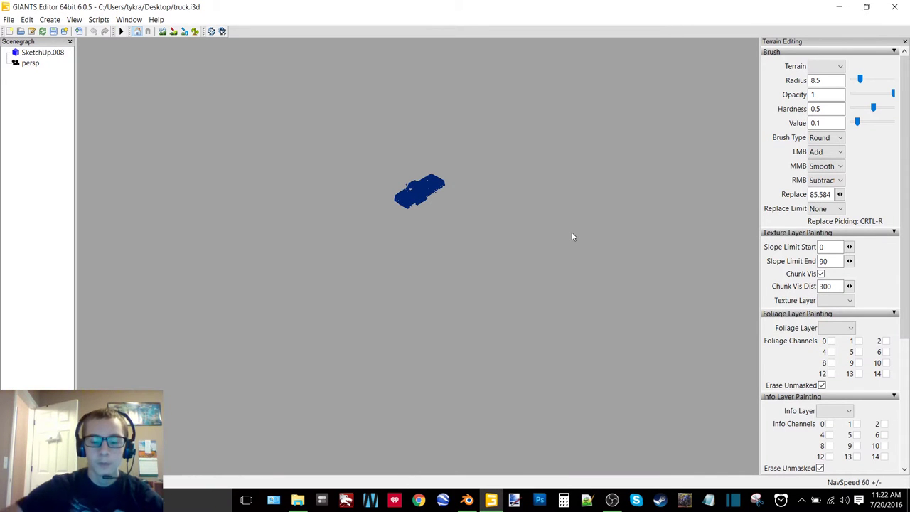
{"action": "left_click_drag", "start_coordinate": [497, 222], "coordinate": [434, 214]}
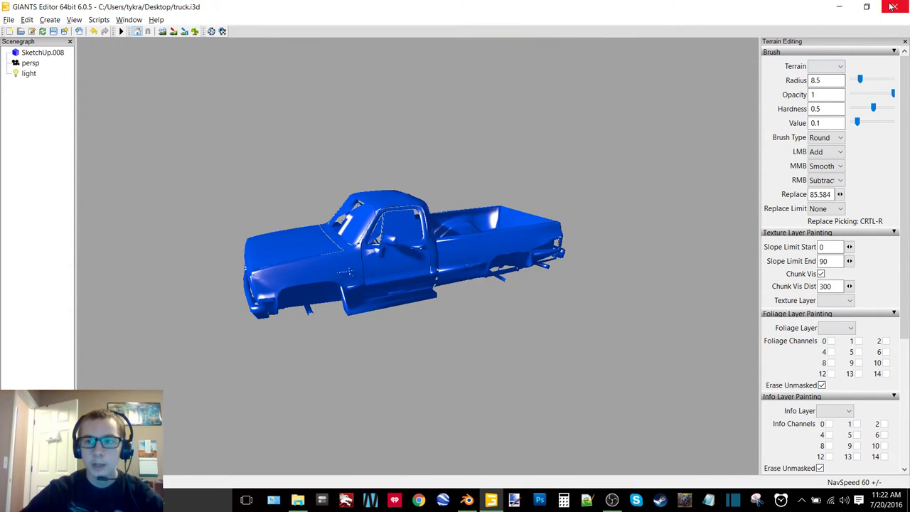
{"action": "left_click", "coordinate": [893, 6]}
Close GIANTS Editor without saving and bring Blender back to the front.
{"action": "left_click", "coordinate": [495, 251]}
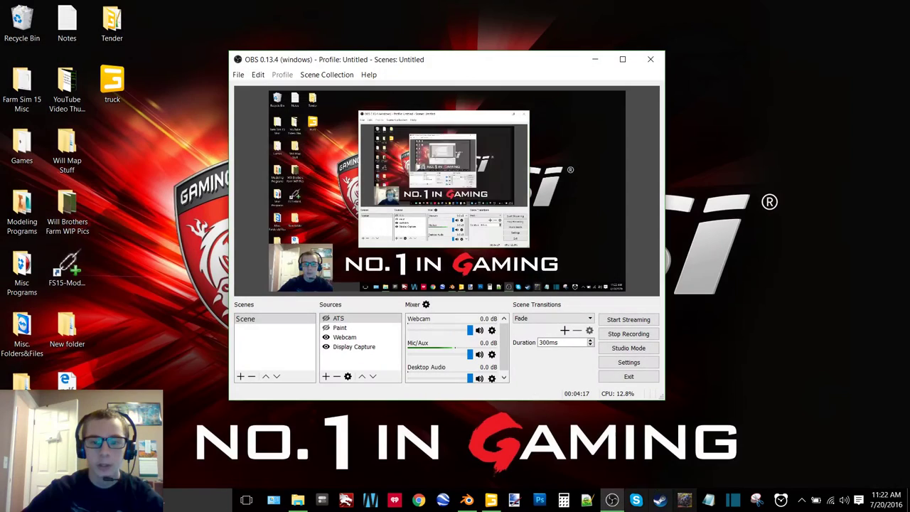
{"action": "left_click", "coordinate": [598, 15]}
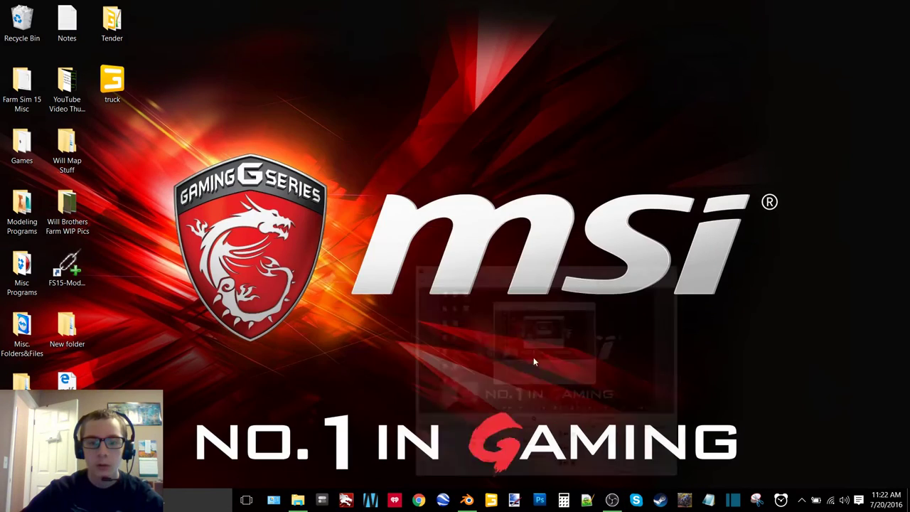
{"action": "left_click", "coordinate": [466, 500]}
Recalculate the truck's normals in Edit Mode and return it to Object Mode.
{"action": "key", "text": "Tab"}
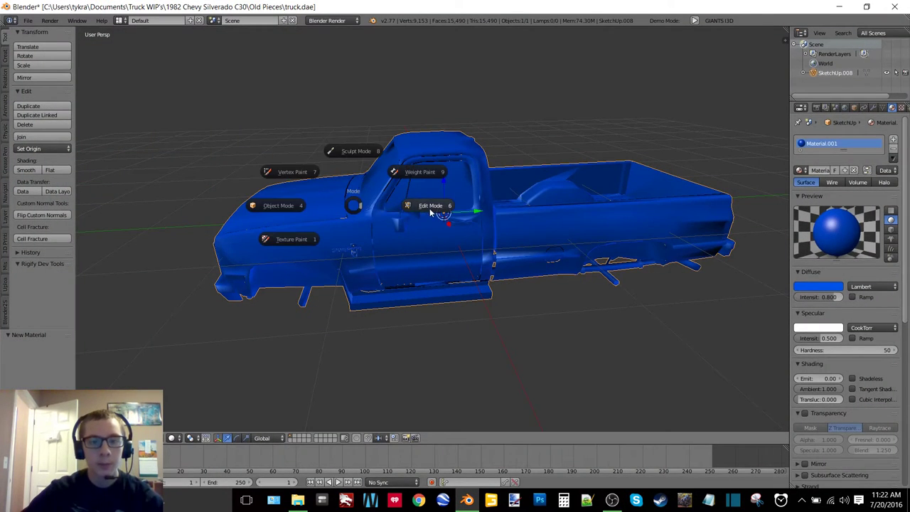
{"action": "left_click", "coordinate": [387, 208]}
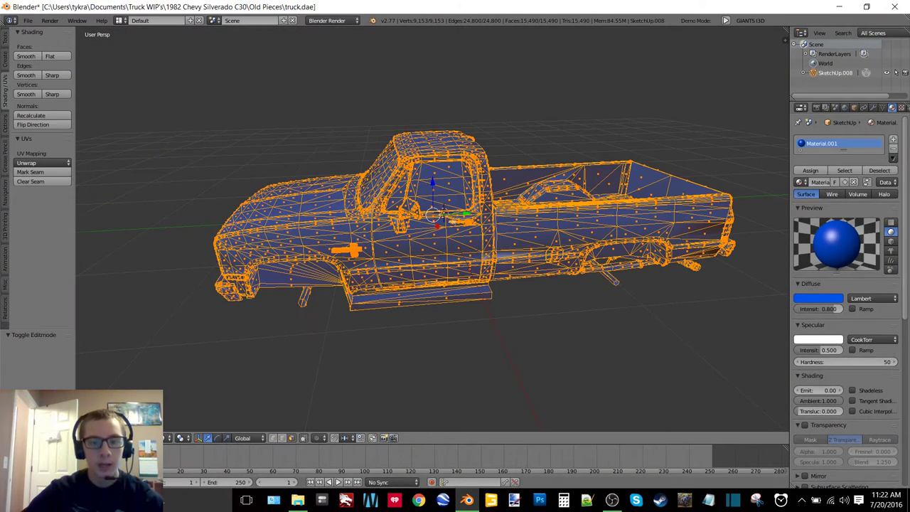
{"action": "left_click", "coordinate": [36, 115]}
{"action": "key", "text": "Tab"}
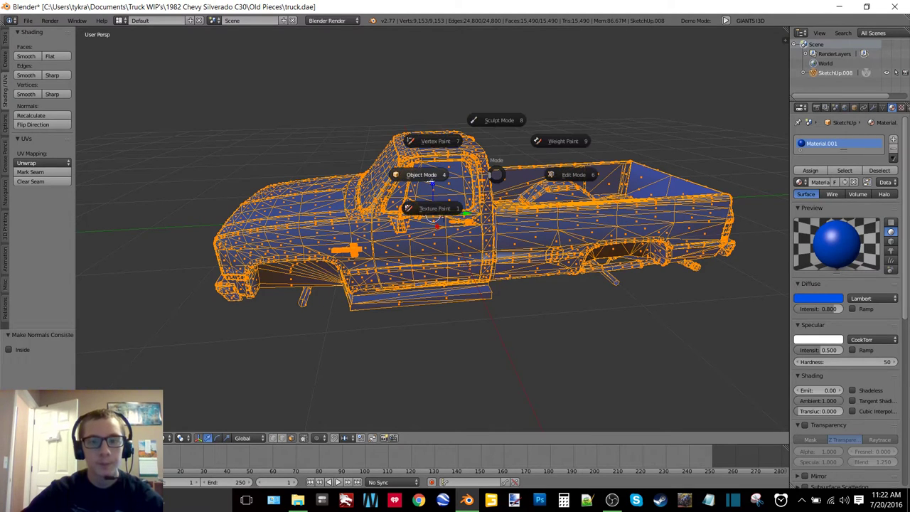
{"action": "left_click", "coordinate": [423, 174]}
Export the truck as GIANTS I3D over Desktop truck.i3d, then open that file in GIANTS Editor.
{"action": "left_click", "coordinate": [27, 19]}
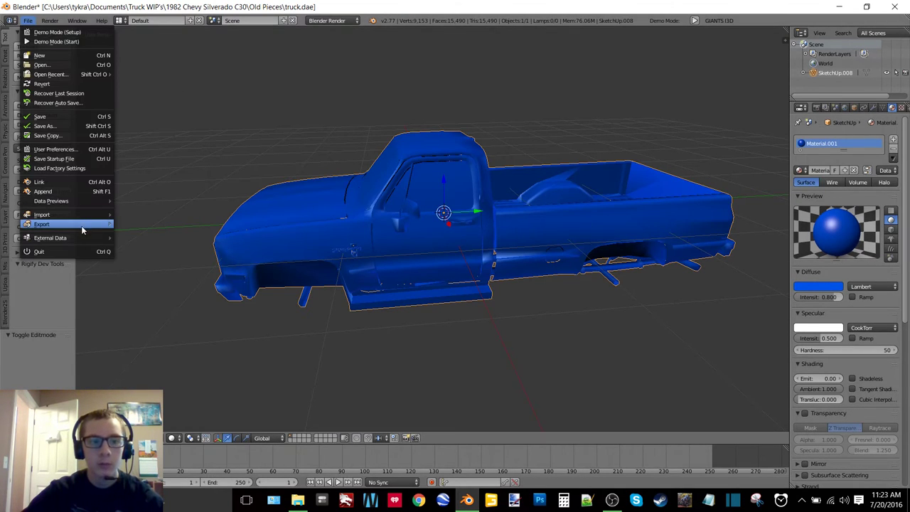
{"action": "mouse_move", "coordinate": [82, 229]}
{"action": "left_click", "coordinate": [202, 438]}
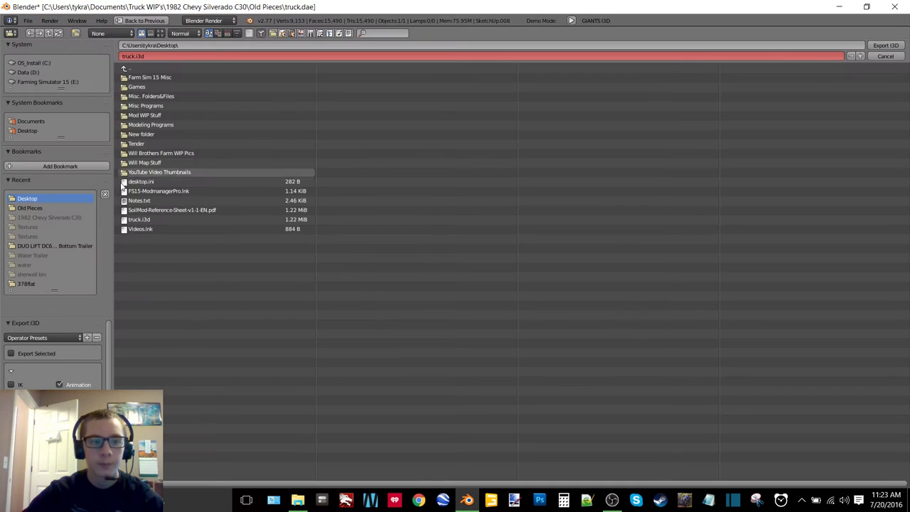
{"action": "left_click", "coordinate": [151, 220]}
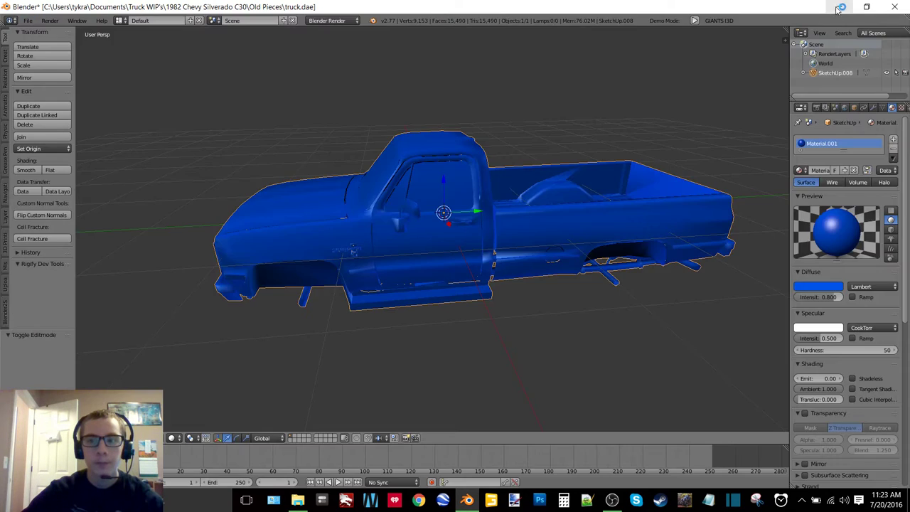
{"action": "left_click", "coordinate": [839, 7]}
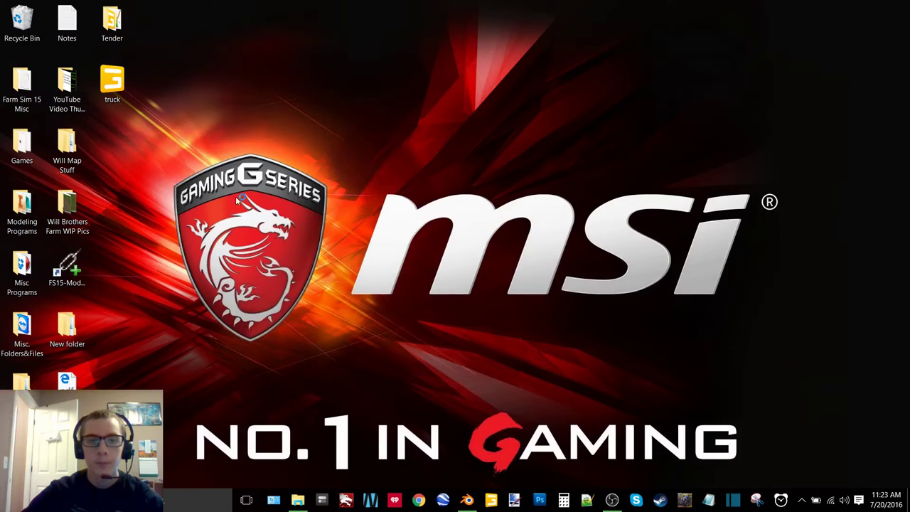
{"action": "double_click", "coordinate": [108, 77]}
{"action": "double_click", "coordinate": [429, 228]}
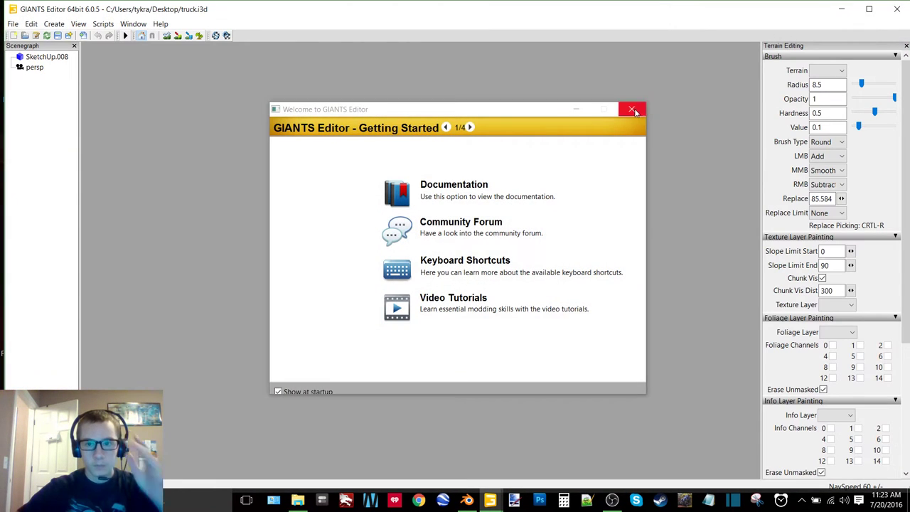
Dismiss the Getting Started welcome, maximize GIANTS Editor and fly in through the blue truck.
{"action": "left_click", "coordinate": [634, 108]}
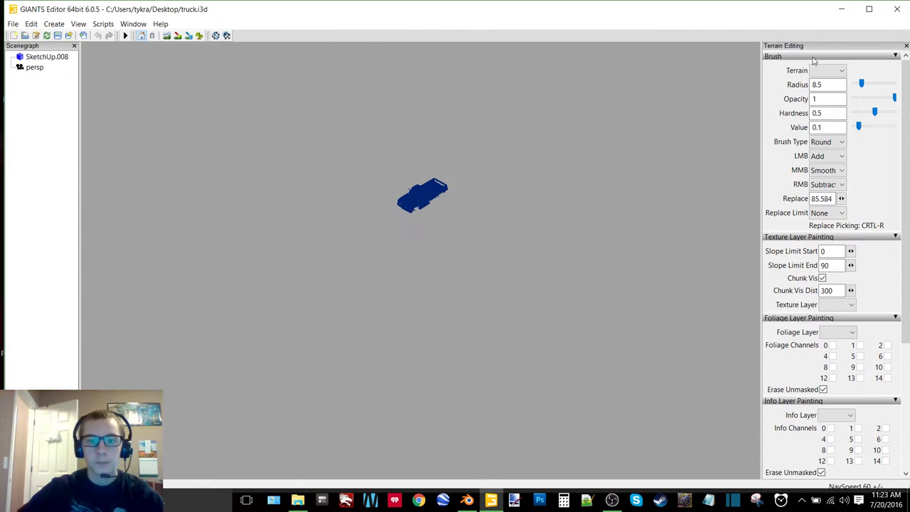
{"action": "left_click", "coordinate": [869, 10]}
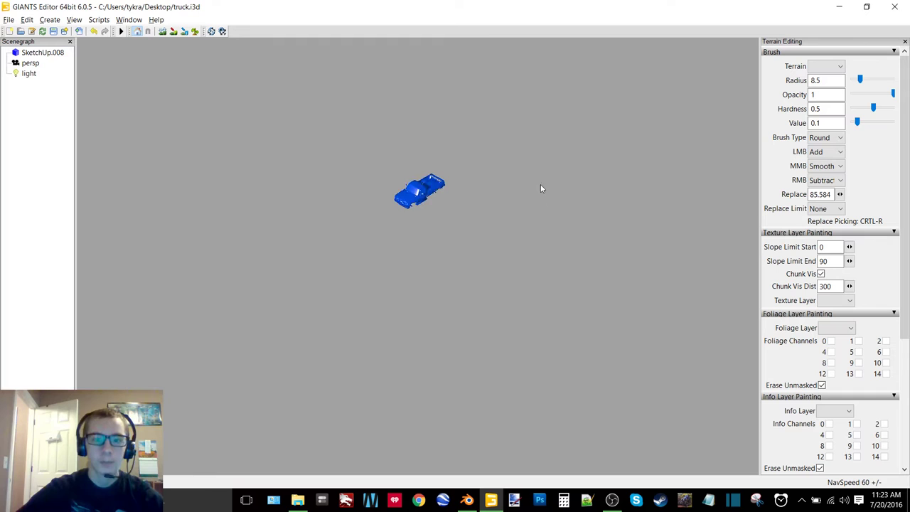
{"action": "scroll", "coordinate": [423, 181], "scroll_direction": "up", "scroll_amount": 10}
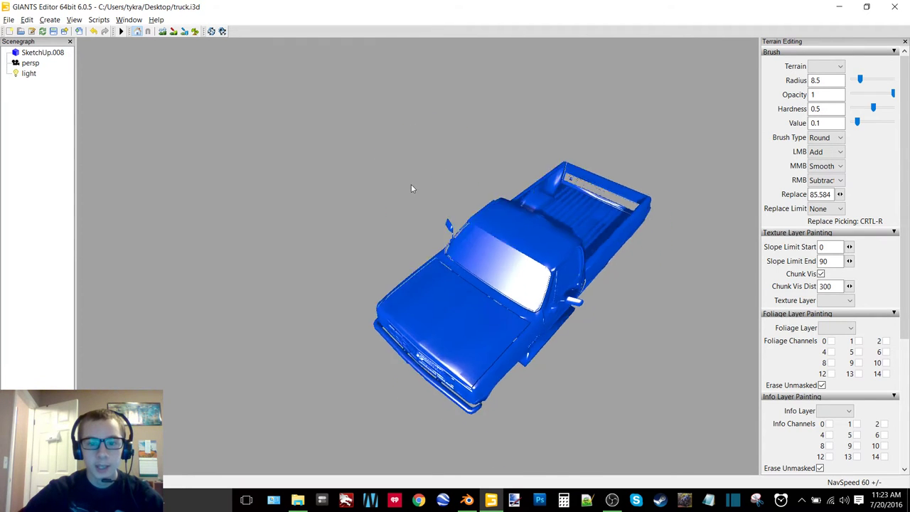
{"action": "scroll", "coordinate": [404, 180], "scroll_direction": "up", "scroll_amount": 10}
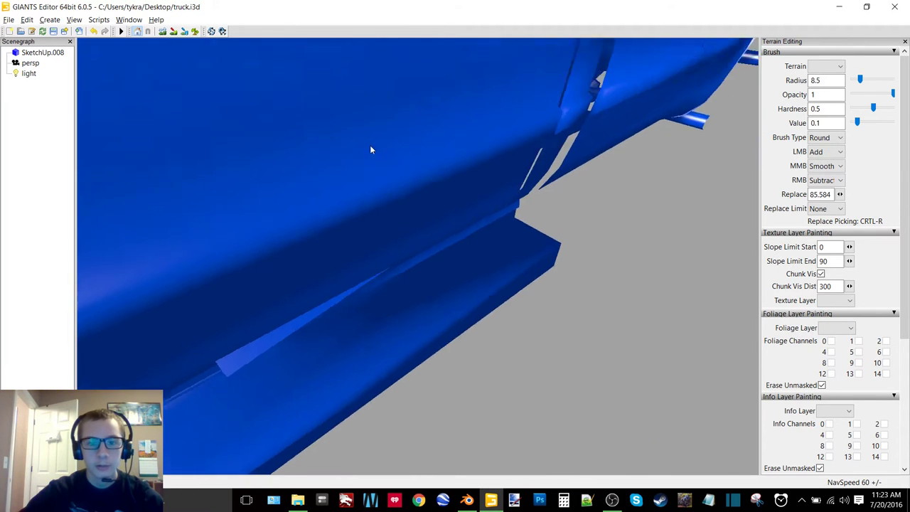
{"action": "scroll", "coordinate": [366, 141], "scroll_direction": "up", "scroll_amount": 10}
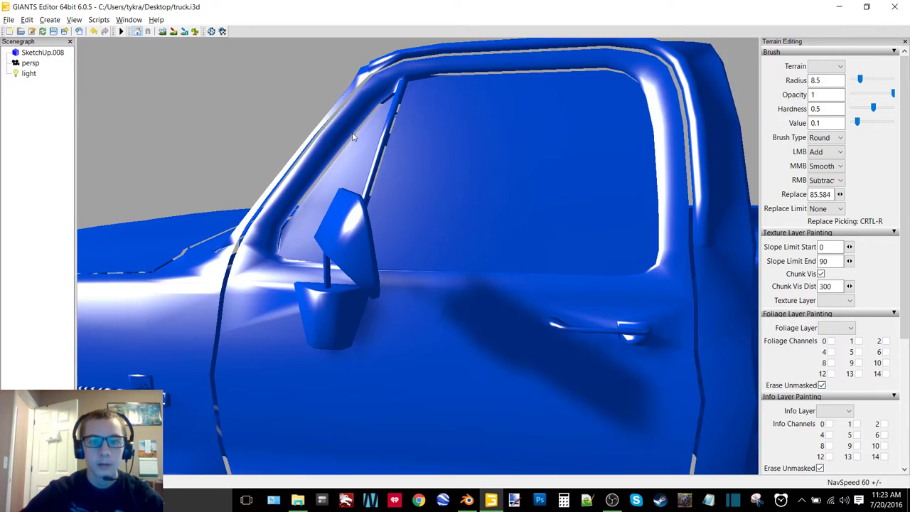
{"action": "scroll", "coordinate": [354, 135], "scroll_direction": "up", "scroll_amount": 10}
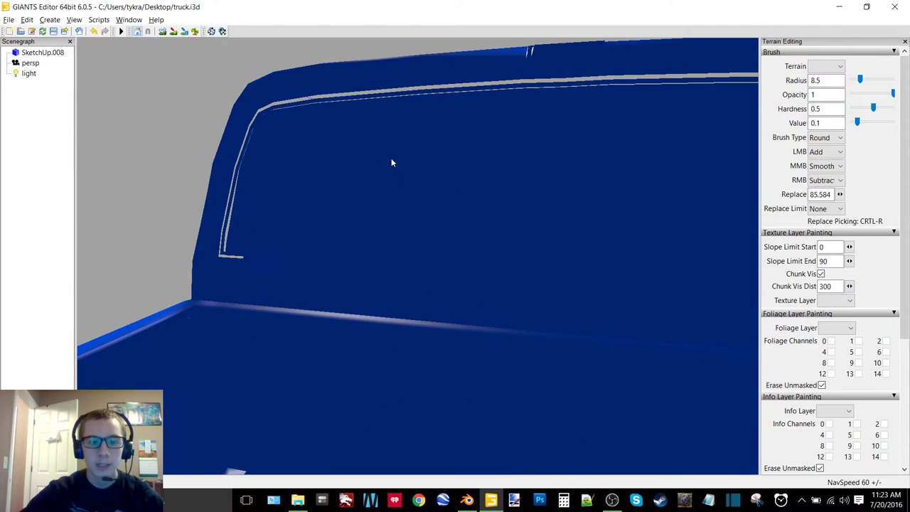
Fly back around the truck, then close GIANTS Editor without saving.
{"action": "scroll", "coordinate": [516, 168], "scroll_direction": "down", "scroll_amount": 10}
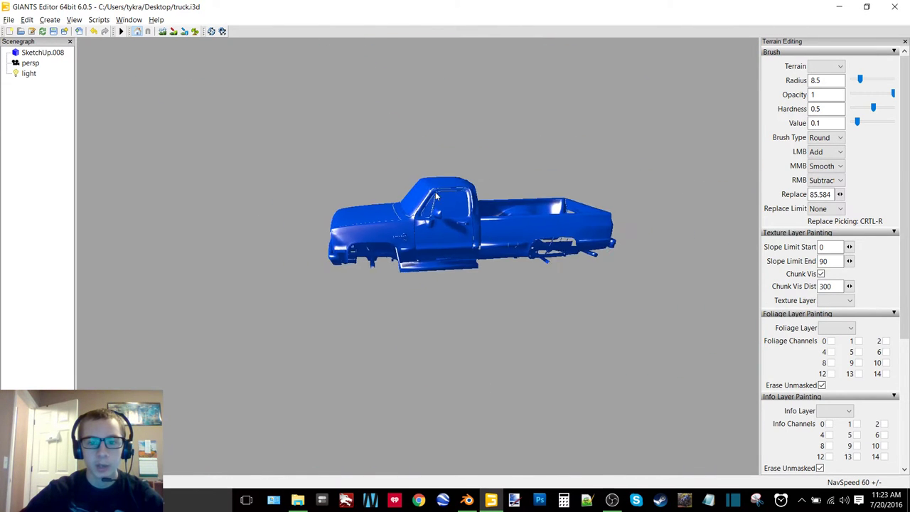
{"action": "scroll", "coordinate": [431, 197], "scroll_direction": "up", "scroll_amount": 10}
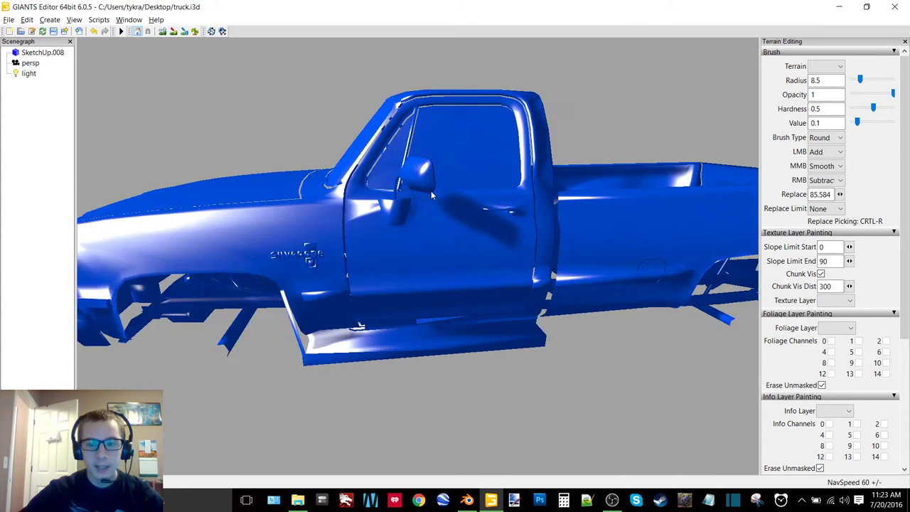
{"action": "scroll", "coordinate": [405, 199], "scroll_direction": "down", "scroll_amount": 10}
{"action": "left_click", "coordinate": [895, 6]}
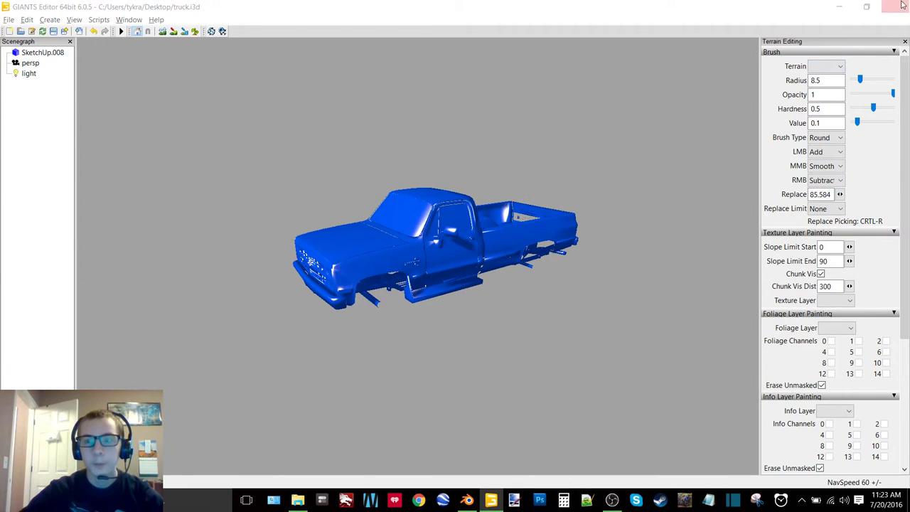
{"action": "left_click", "coordinate": [501, 245]}
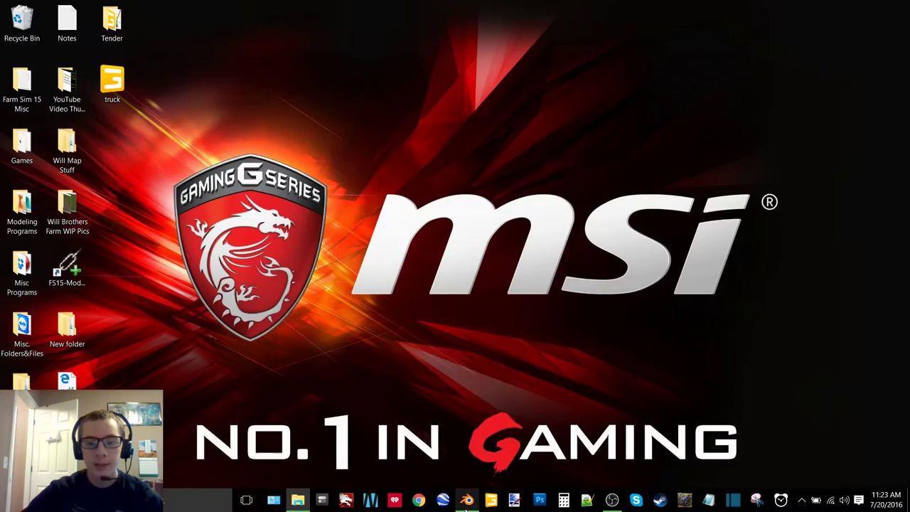
Bring Blender back, orbit to a side view and put the truck into Edit Mode.
{"action": "left_click", "coordinate": [466, 501]}
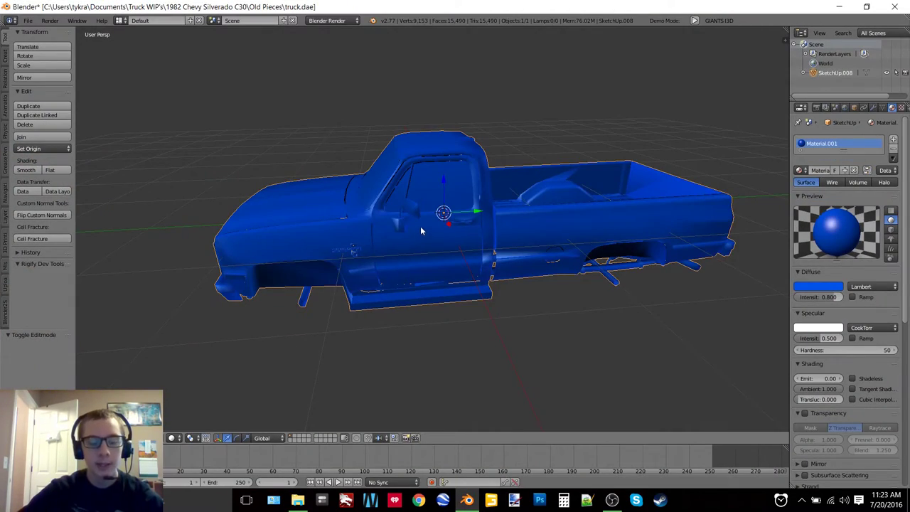
{"action": "middle_click_drag", "start_coordinate": [423, 229], "coordinate": [406, 232]}
{"action": "key", "text": "Tab"}
{"action": "left_click", "coordinate": [482, 228]}
{"action": "scroll", "coordinate": [481, 228], "scroll_direction": "up", "scroll_amount": 4}
{"action": "scroll", "coordinate": [441, 208], "scroll_direction": "up", "scroll_amount": 2}
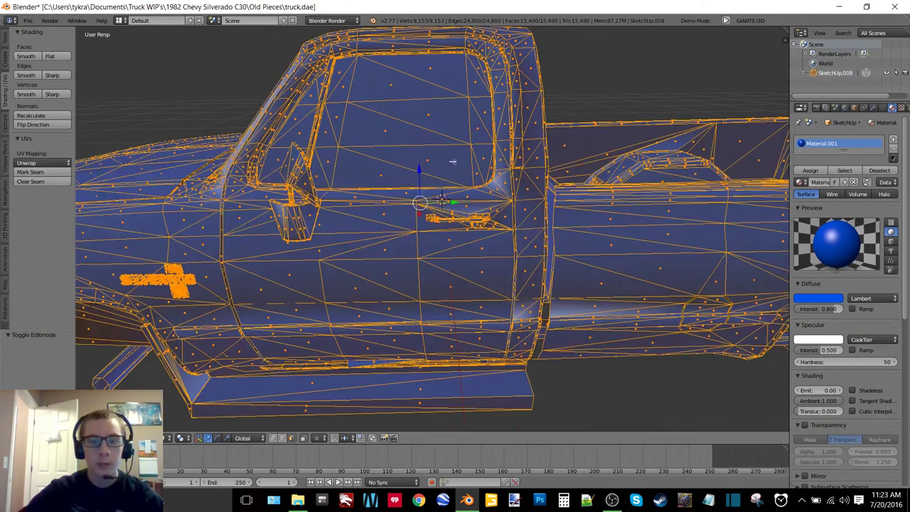
Flip the normals of the cab side window's two triangles and return to Object Mode.
{"action": "right_click", "coordinate": [443, 126]}
{"action": "right_click", "coordinate": [381, 141], "text": "shift"}
{"action": "key", "text": "w"}
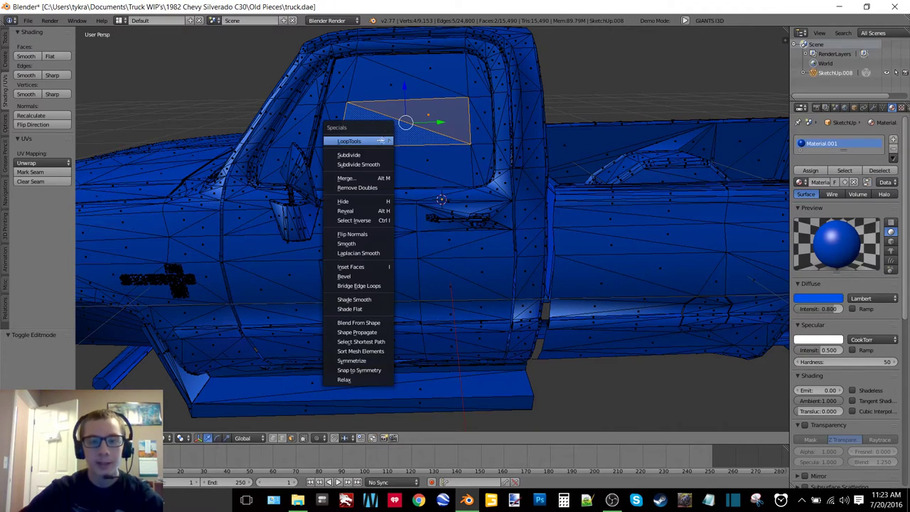
{"action": "mouse_move", "coordinate": [381, 141]}
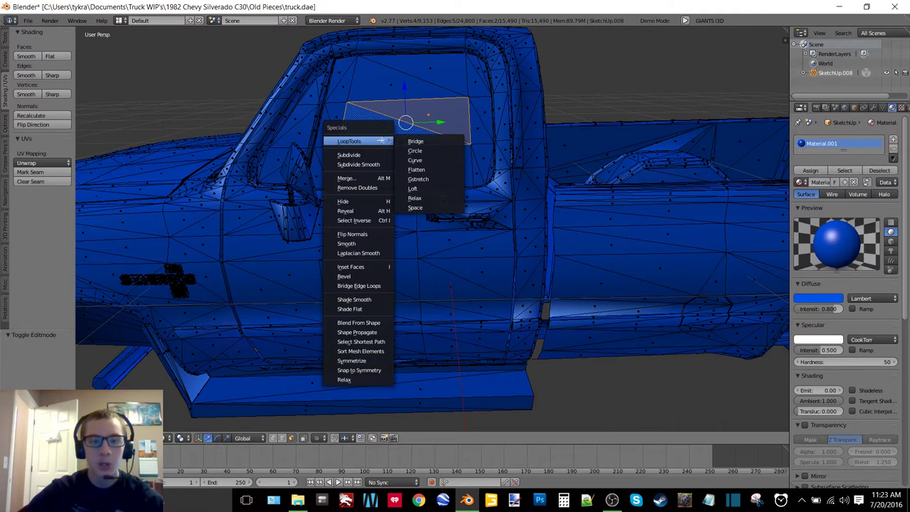
{"action": "left_click", "coordinate": [366, 234]}
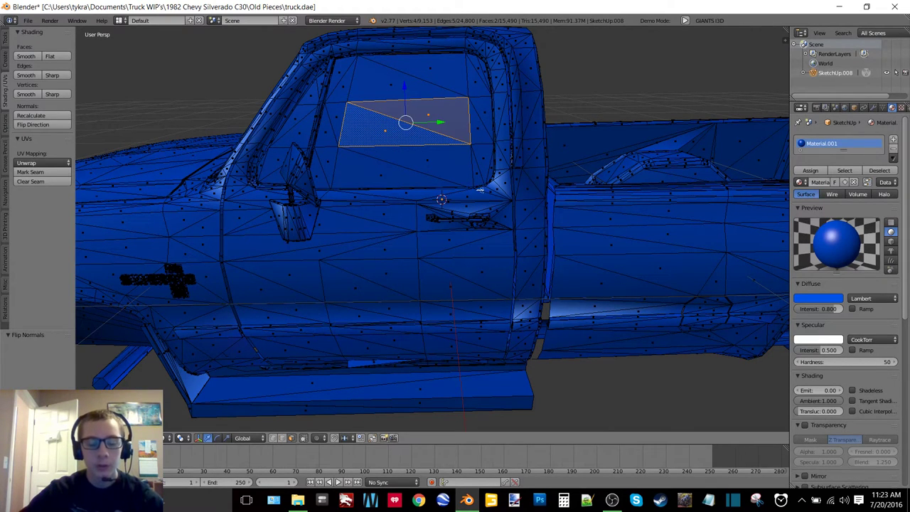
{"action": "key", "text": "Tab"}
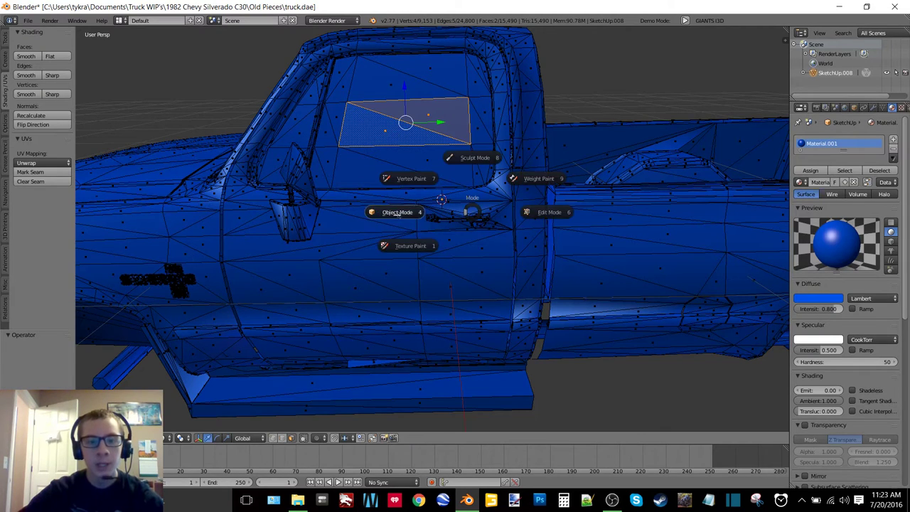
{"action": "left_click", "coordinate": [394, 209]}
Select the whole truck mesh in Edit Mode, return to Object Mode, and orbit to the rear.
{"action": "scroll", "coordinate": [534, 277], "scroll_direction": "down", "scroll_amount": 3}
{"action": "key", "text": "Tab"}
{"action": "left_click", "coordinate": [466, 259]}
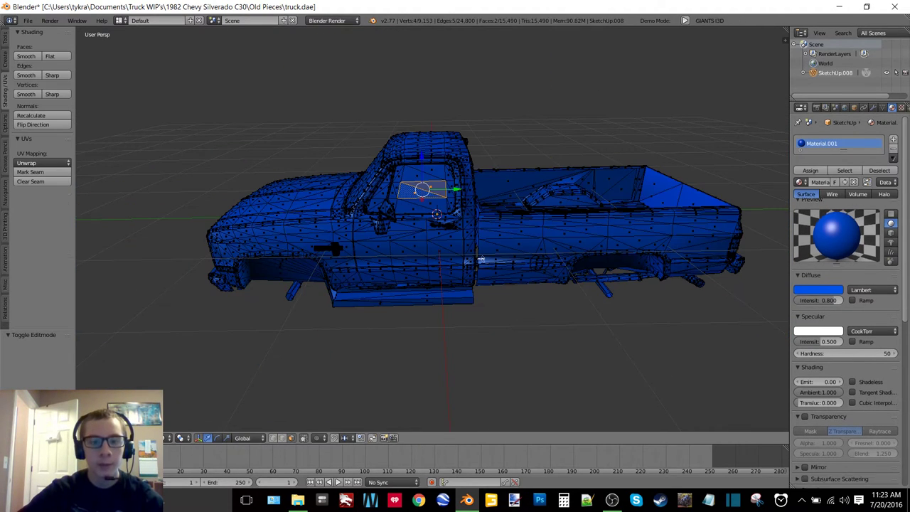
{"action": "key", "text": "a"}
{"action": "key", "text": "a"}
{"action": "key", "text": "Tab"}
{"action": "left_click", "coordinate": [558, 274]}
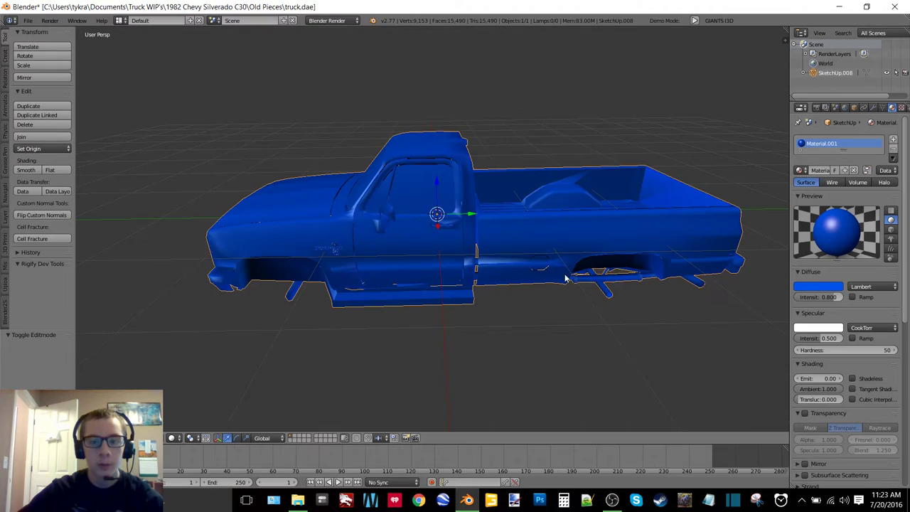
{"action": "middle_click_drag", "start_coordinate": [565, 278], "coordinate": [469, 252]}
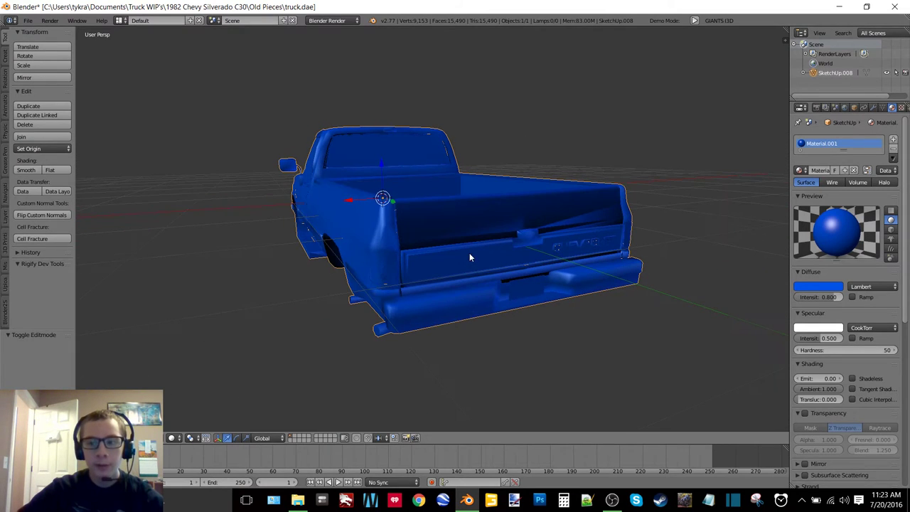
Add an Edge Split modifier to the truck and turn off its viewport display.
{"action": "left_click", "coordinate": [873, 108]}
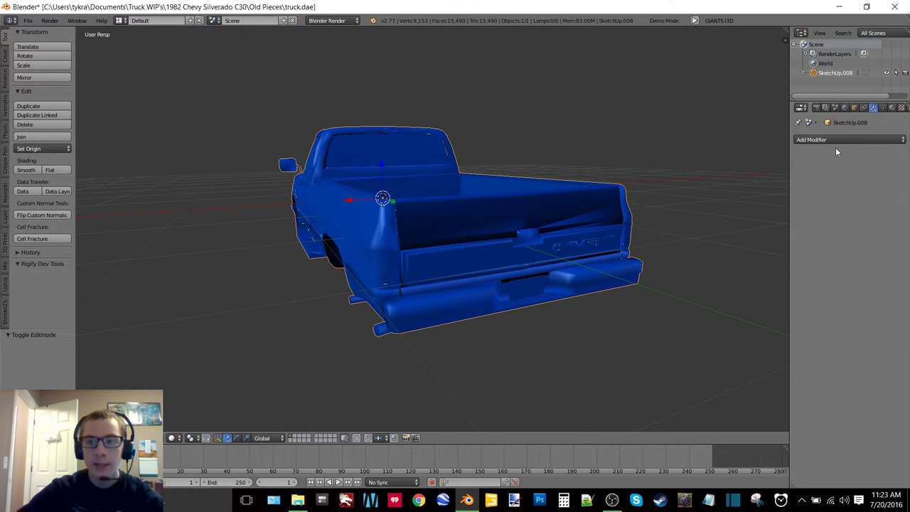
{"action": "scroll", "coordinate": [493, 260], "scroll_direction": "up", "scroll_amount": 2}
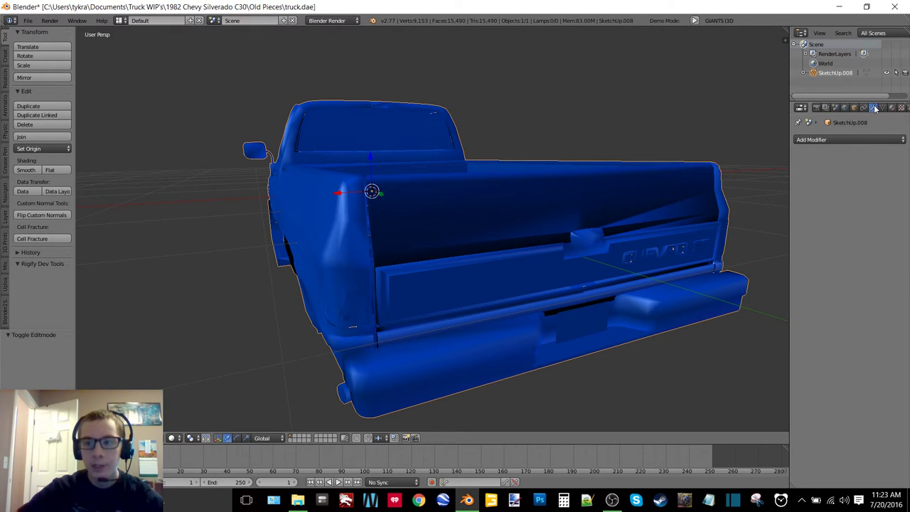
{"action": "left_click", "coordinate": [856, 139]}
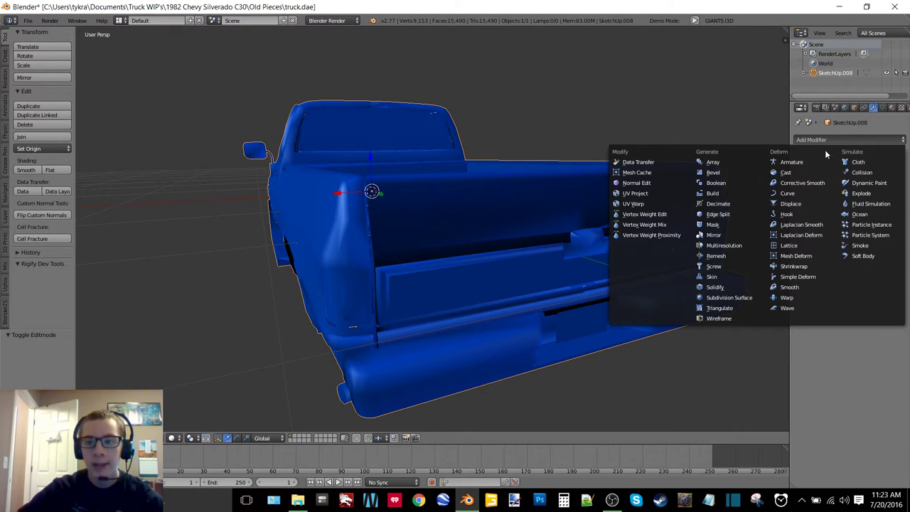
{"action": "left_click", "coordinate": [718, 214]}
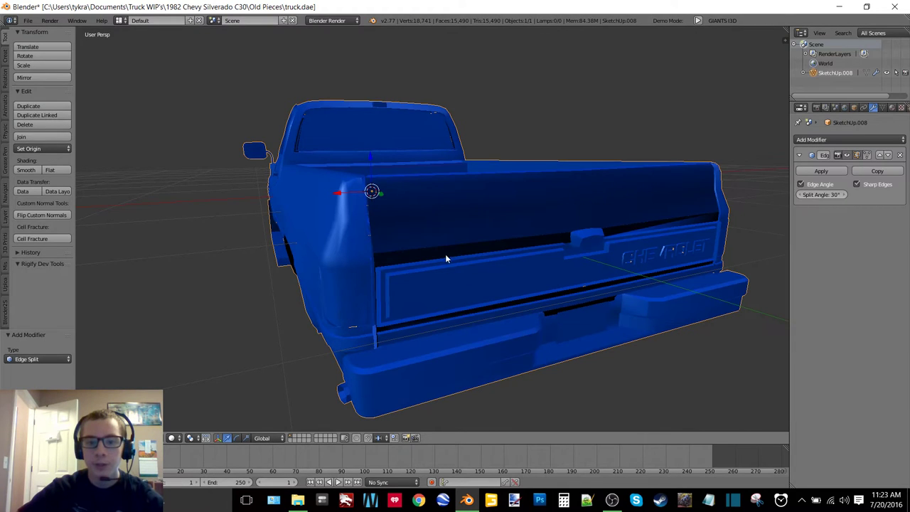
{"action": "middle_click_drag", "start_coordinate": [554, 250], "coordinate": [540, 227]}
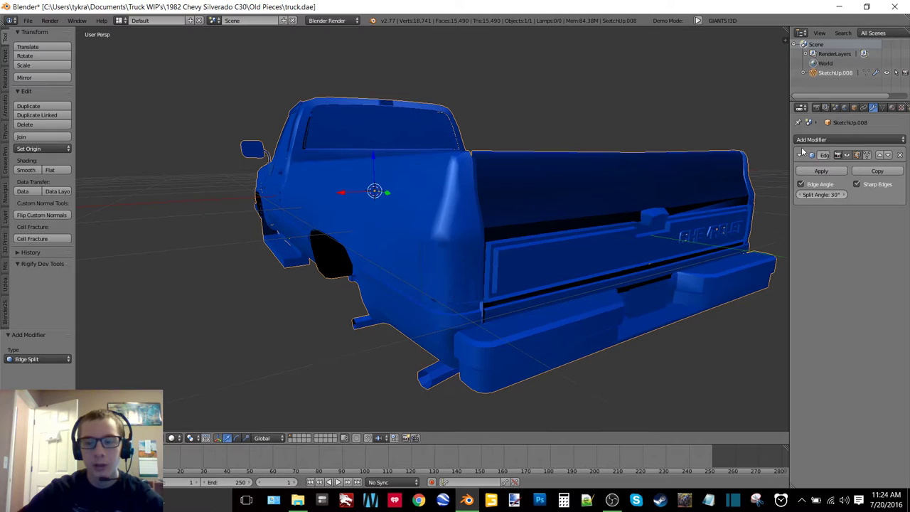
{"action": "left_click", "coordinate": [847, 156]}
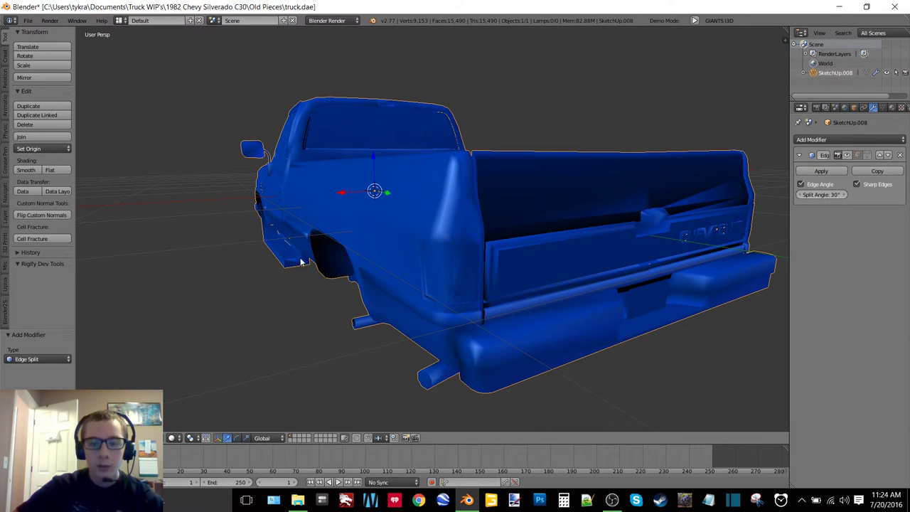
Box-select the truck, compare shading with Edge Split on and off, then apply the modifier.
{"action": "key", "text": "b"}
{"action": "left_click_drag", "start_coordinate": [199, 63], "coordinate": [811, 418]}
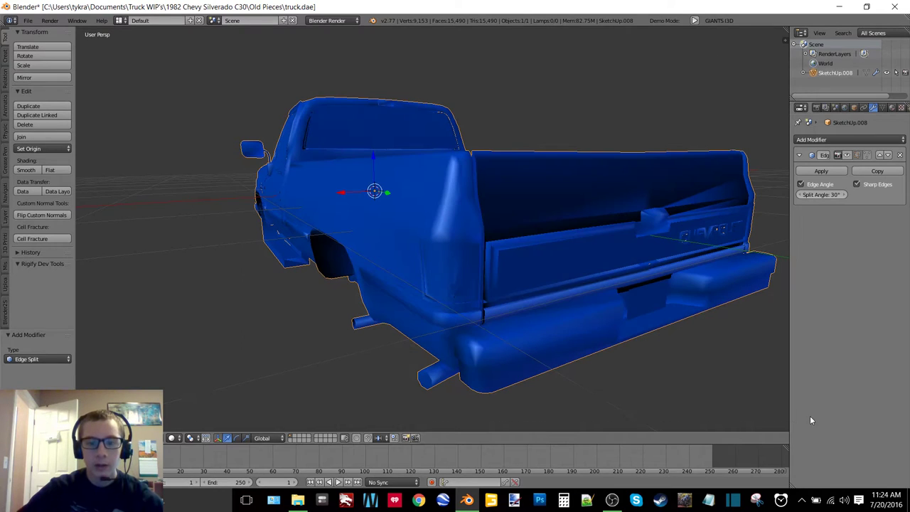
{"action": "left_click", "coordinate": [847, 157]}
{"action": "left_click", "coordinate": [847, 157]}
{"action": "left_click", "coordinate": [847, 156]}
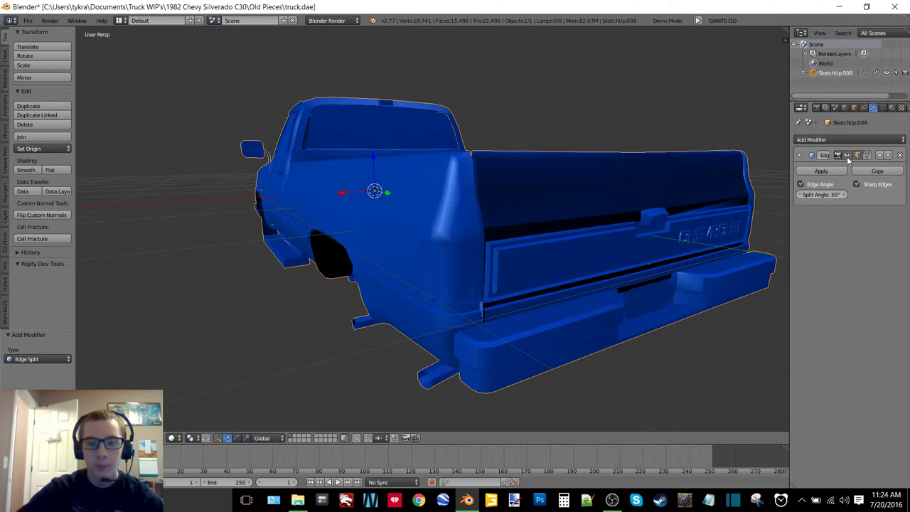
{"action": "left_click", "coordinate": [847, 157]}
{"action": "left_click", "coordinate": [847, 156]}
{"action": "left_click", "coordinate": [847, 156]}
{"action": "left_click", "coordinate": [846, 156]}
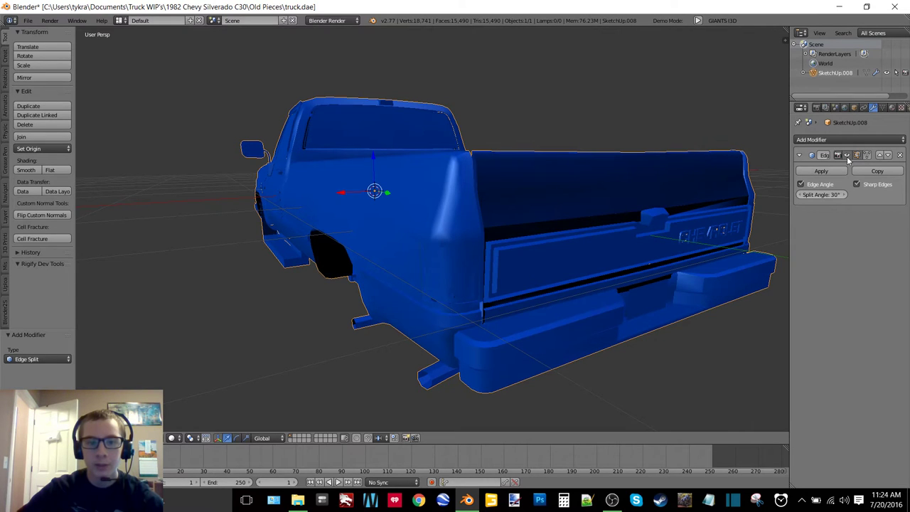
{"action": "left_click", "coordinate": [821, 171]}
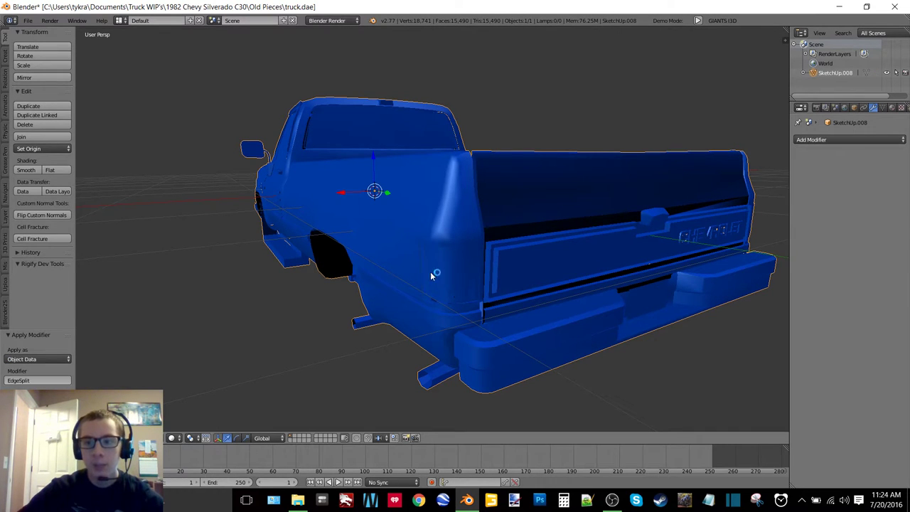
{"action": "middle_click_drag", "start_coordinate": [281, 251], "coordinate": [411, 236]}
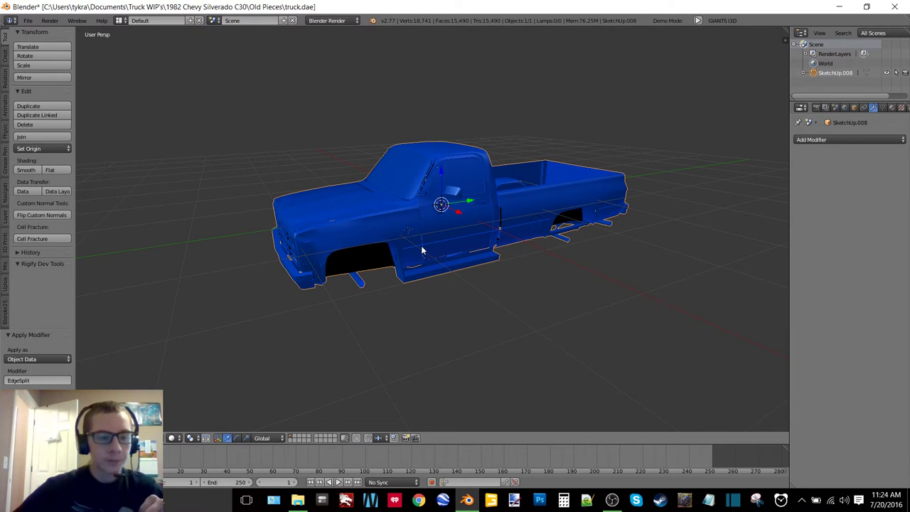
Enter Edit Mode, split the 3D view in two and make the right area a UV/Image Editor.
{"action": "key", "text": "Tab"}
{"action": "left_click", "coordinate": [500, 250]}
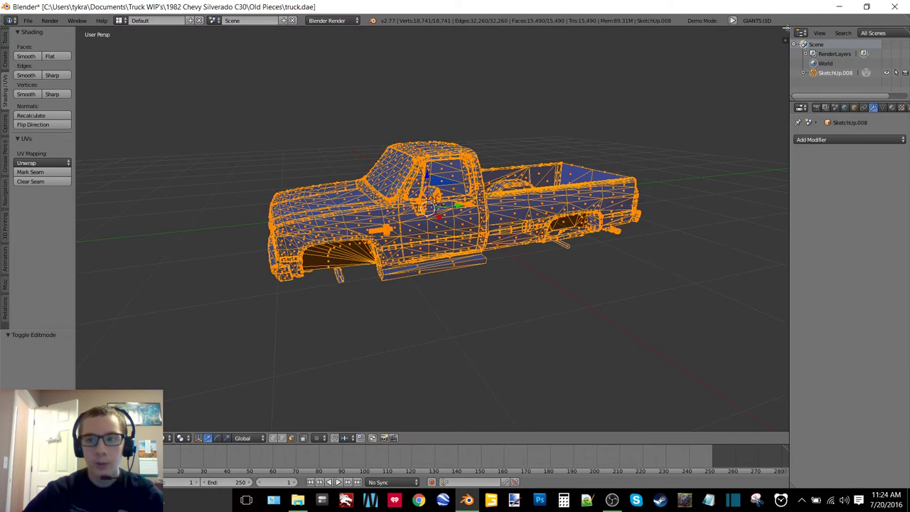
{"action": "left_click_drag", "start_coordinate": [785, 28], "coordinate": [417, 33]}
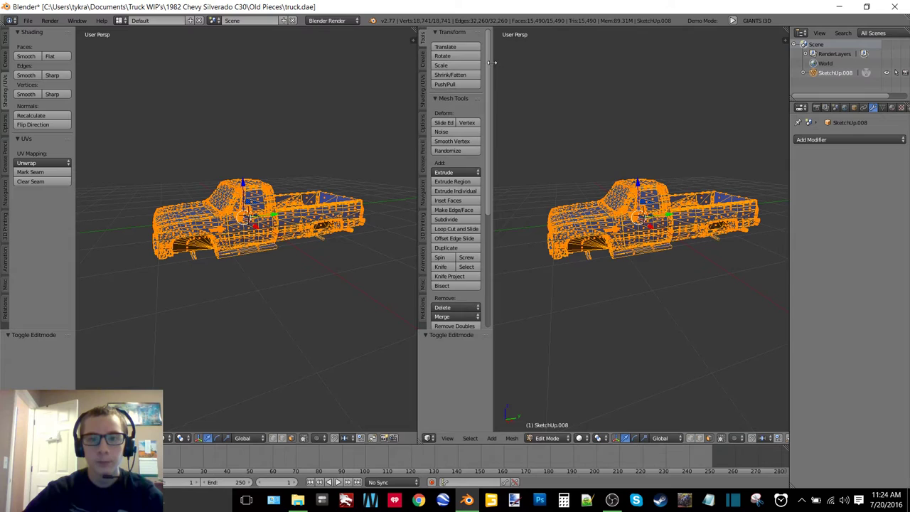
{"action": "left_click_drag", "start_coordinate": [491, 62], "coordinate": [415, 58]}
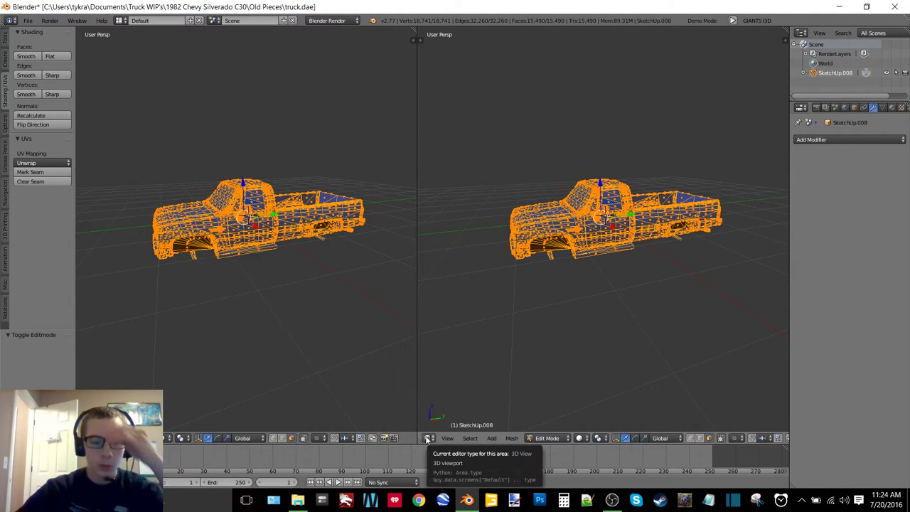
{"action": "left_click", "coordinate": [427, 437]}
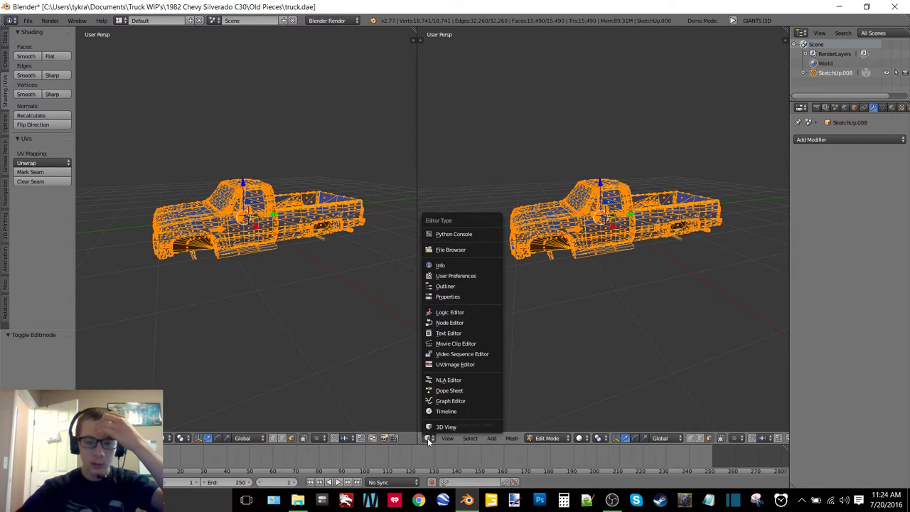
{"action": "left_click", "coordinate": [476, 367]}
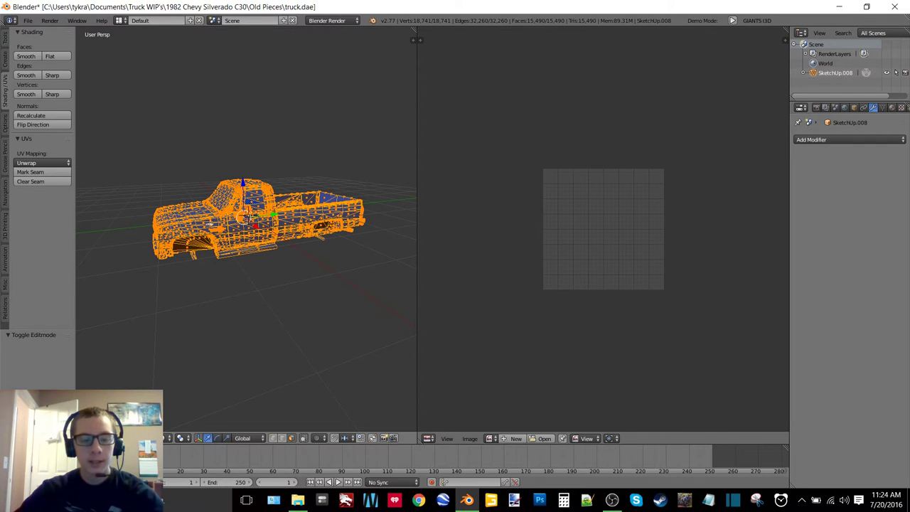
Unwrap the truck with Smart UV Project, Angle Limit 66 and Island Margin 0.10.
{"action": "key", "text": "u"}
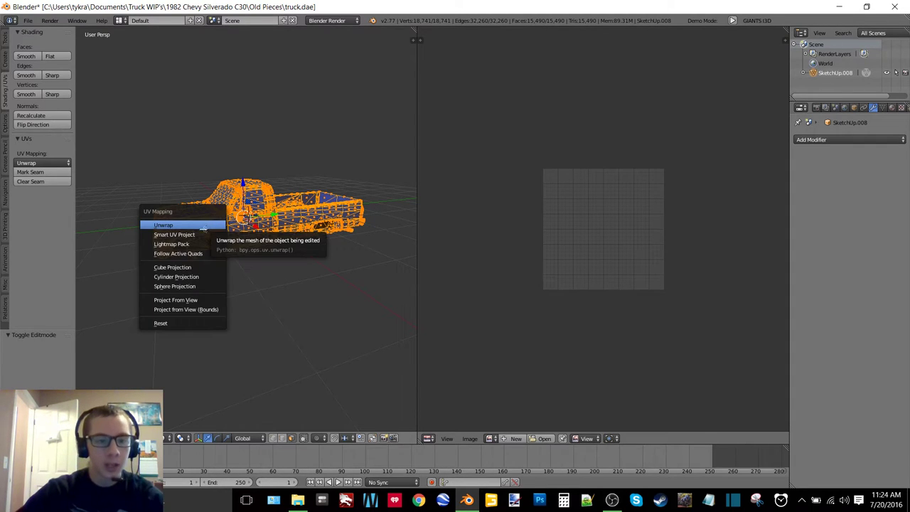
{"action": "left_click", "coordinate": [199, 234]}
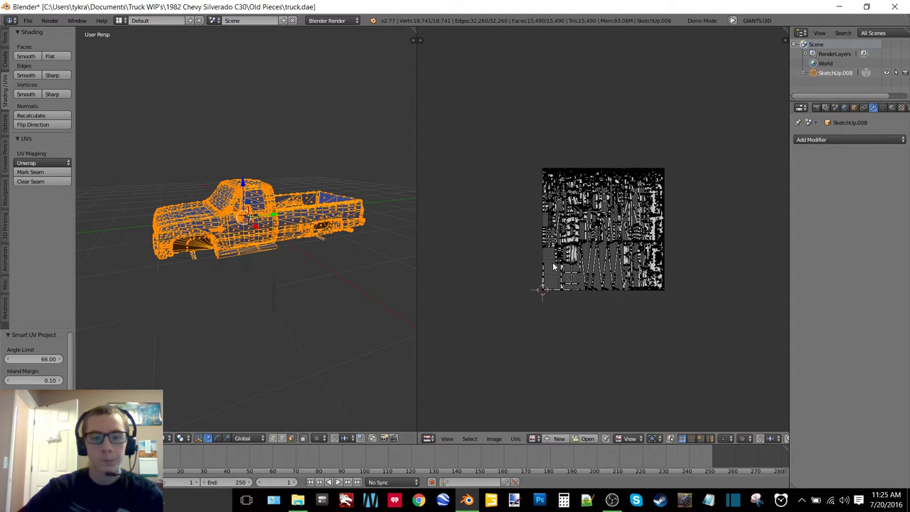
{"action": "scroll", "coordinate": [604, 235], "scroll_direction": "up", "scroll_amount": 3}
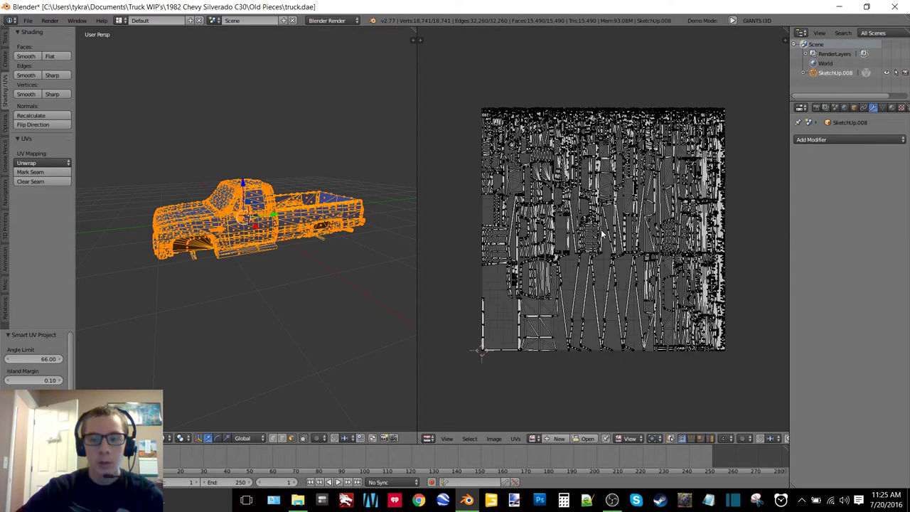
{"action": "scroll", "coordinate": [604, 216], "scroll_direction": "up", "scroll_amount": 1}
{"action": "scroll", "coordinate": [602, 232], "scroll_direction": "down", "scroll_amount": 1}
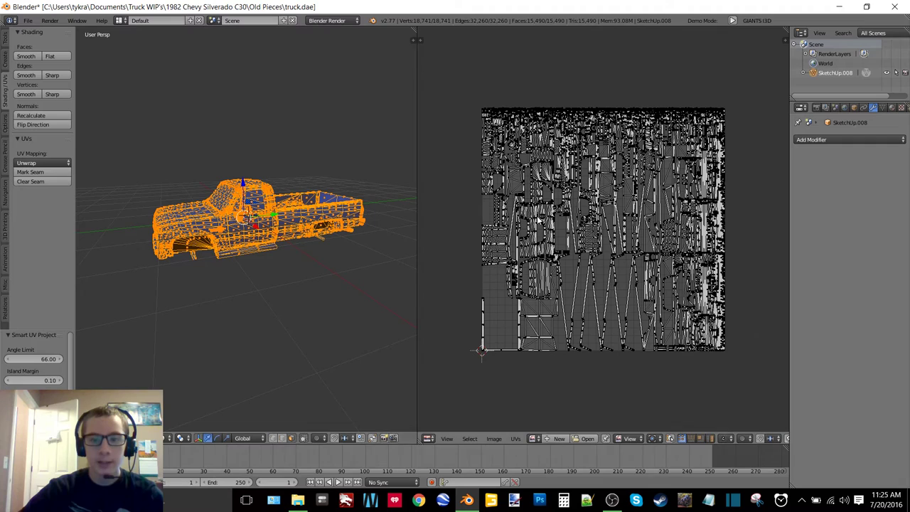
Add a new image 'Sample', 2048 × 2048 px with alpha off, behind the truck's UV layout.
{"action": "left_click", "coordinate": [560, 438]}
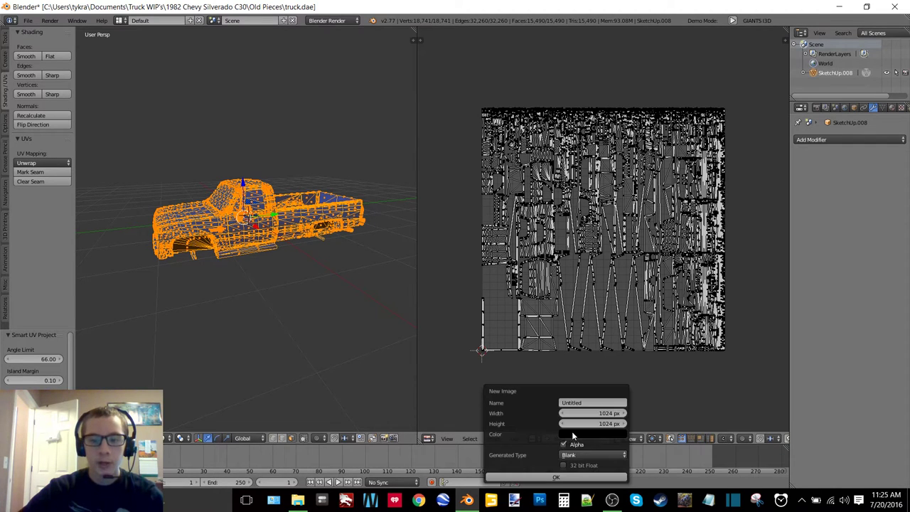
{"action": "left_click", "coordinate": [585, 403]}
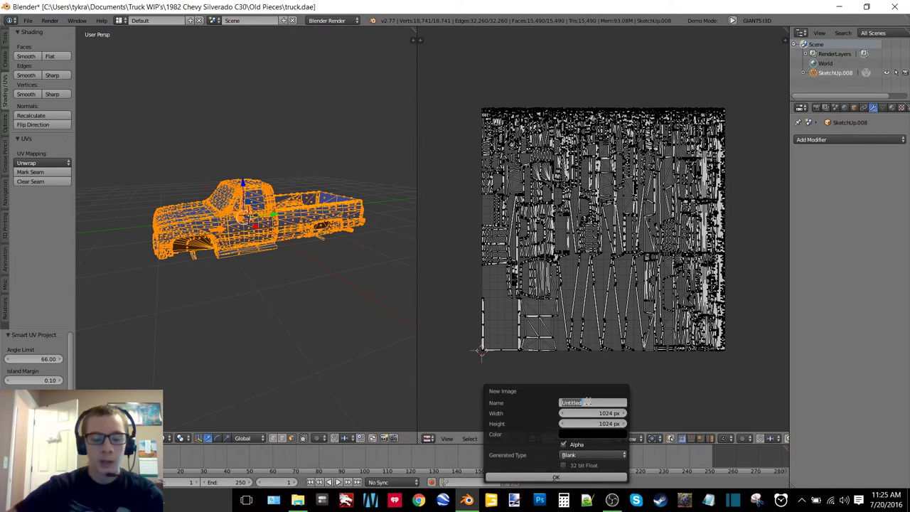
{"action": "type", "text": "Sample"}
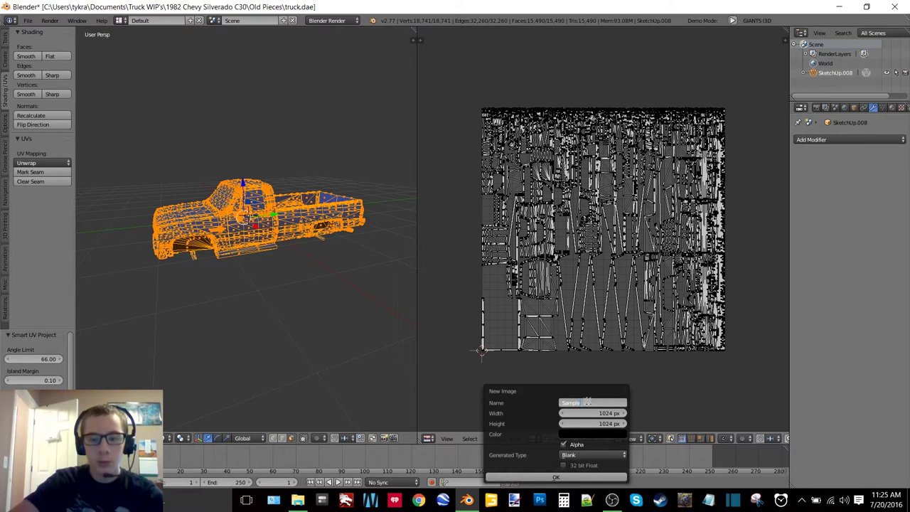
{"action": "key", "text": "Return"}
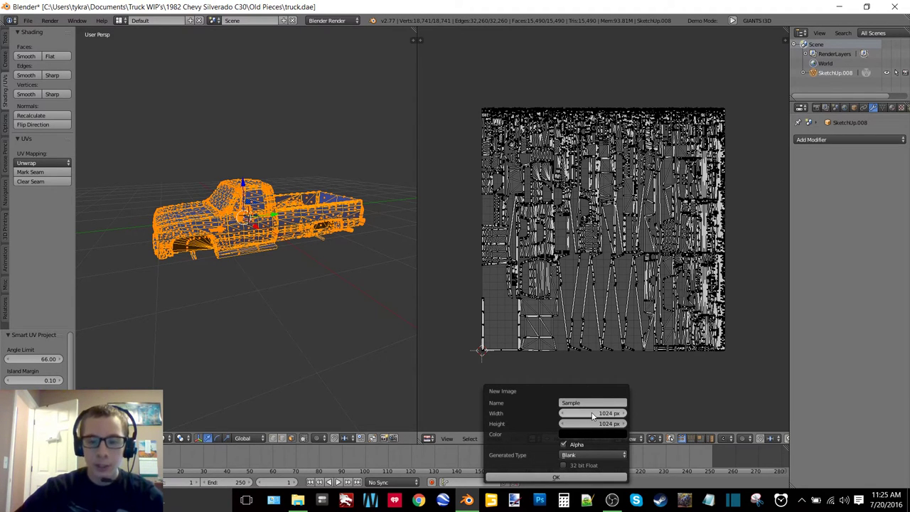
{"action": "left_click", "coordinate": [593, 415]}
{"action": "type", "text": "2048"}
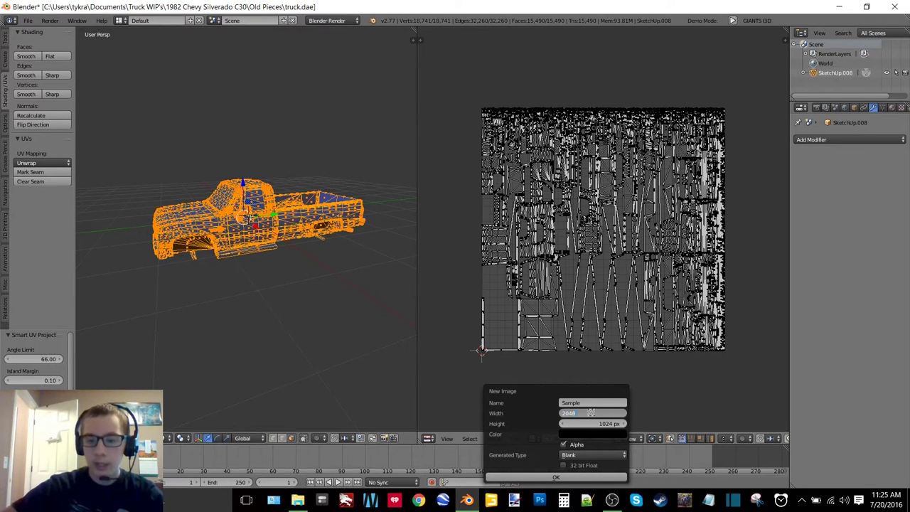
{"action": "key", "text": "Return"}
{"action": "left_click", "coordinate": [598, 423]}
{"action": "type", "text": "2"}
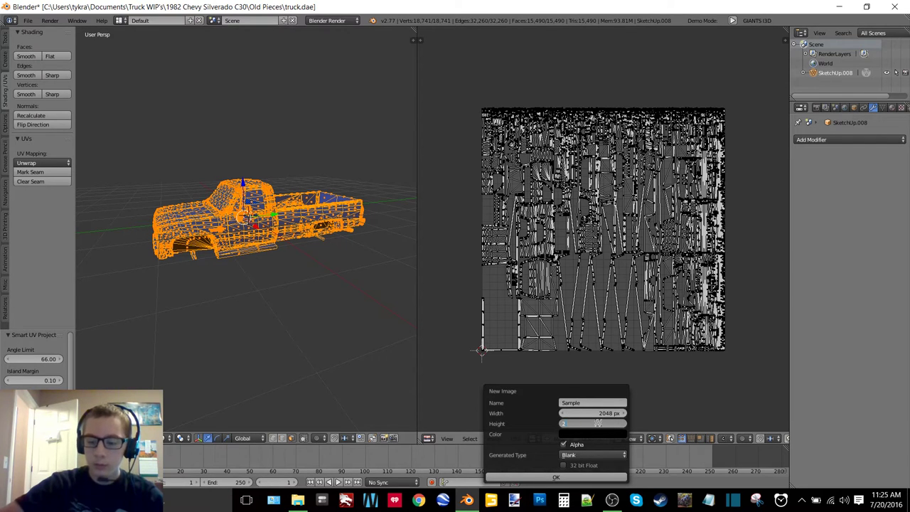
{"action": "type", "text": "048"}
{"action": "key", "text": "Return"}
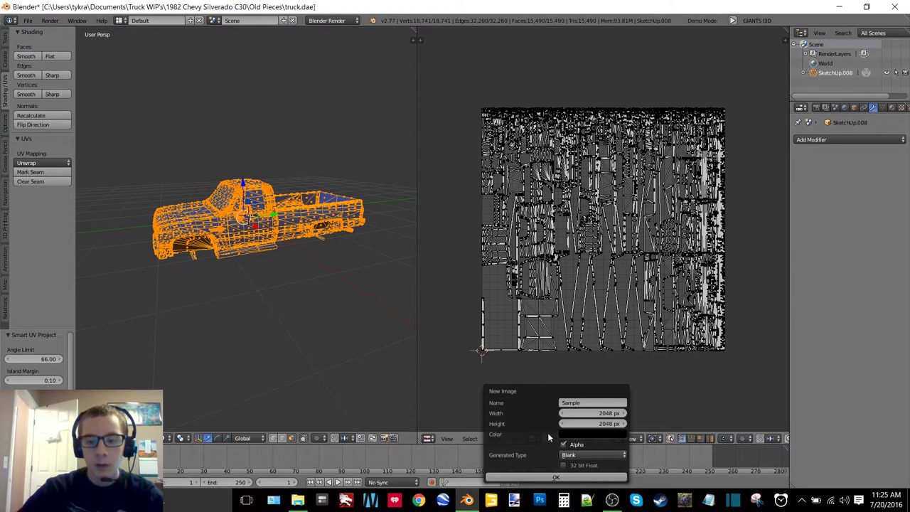
{"action": "left_click", "coordinate": [556, 477]}
{"action": "scroll", "coordinate": [640, 319], "scroll_direction": "down", "scroll_amount": 7}
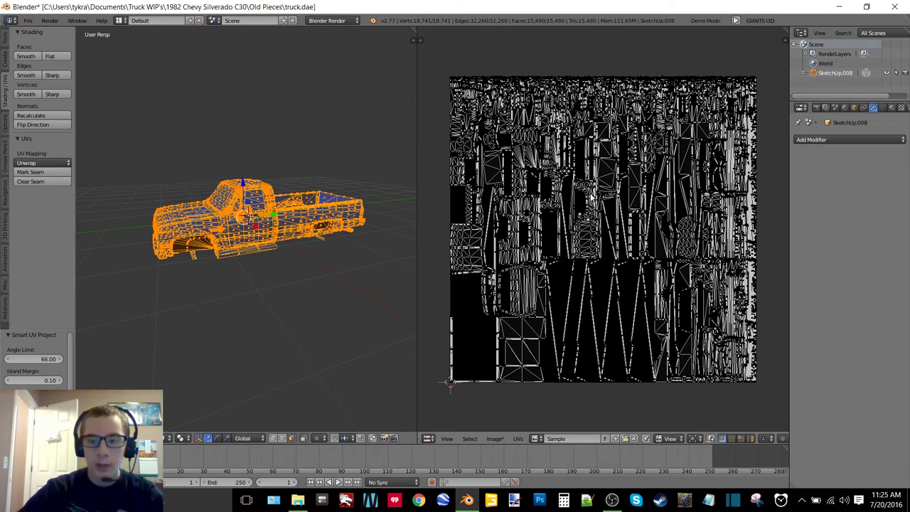
Turn on World Ambient Occlusion and Environment Lighting, with falloff strength 2.5 and 20 samples.
{"action": "left_click", "coordinate": [892, 108]}
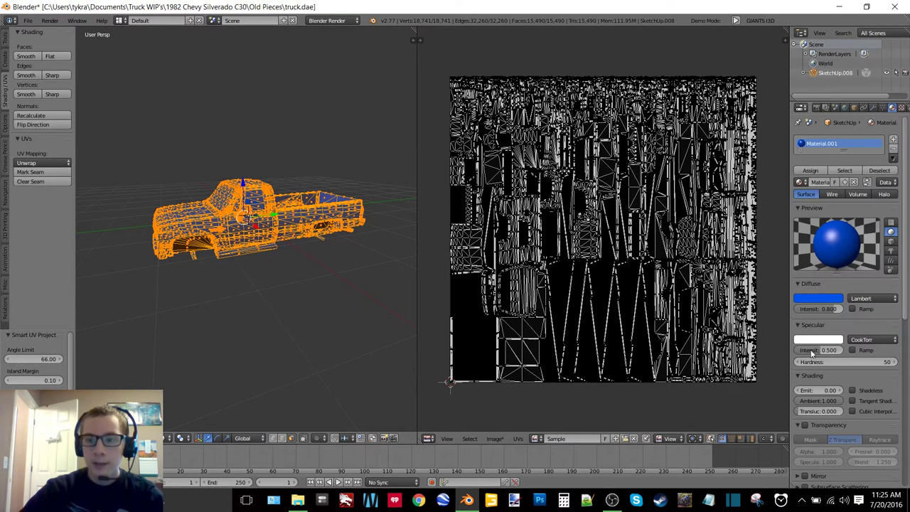
{"action": "left_click", "coordinate": [845, 107]}
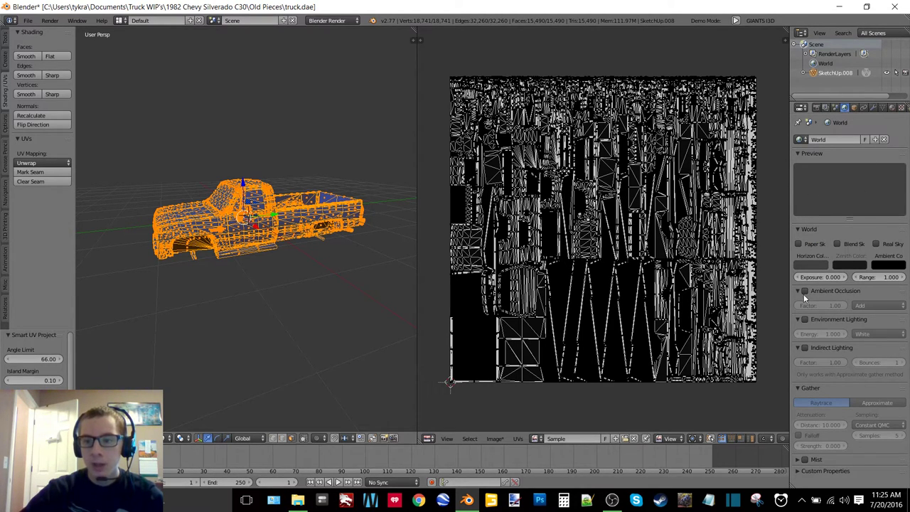
{"action": "left_click", "coordinate": [804, 291]}
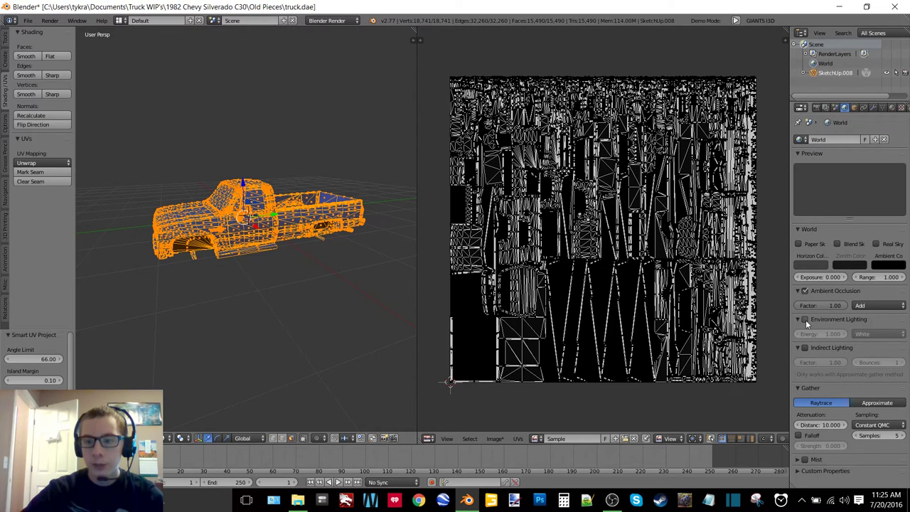
{"action": "left_click", "coordinate": [806, 319]}
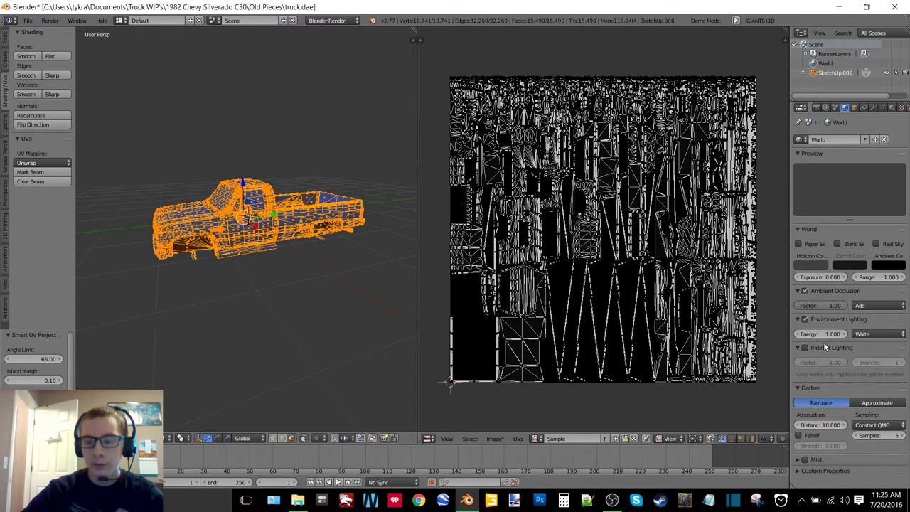
{"action": "left_click", "coordinate": [799, 436]}
{"action": "left_click", "coordinate": [826, 445]}
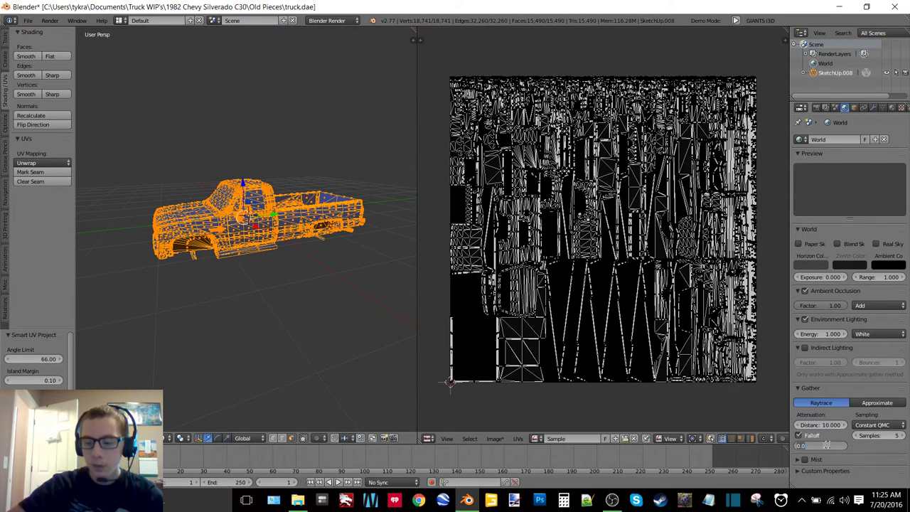
{"action": "type", "text": "2.5"}
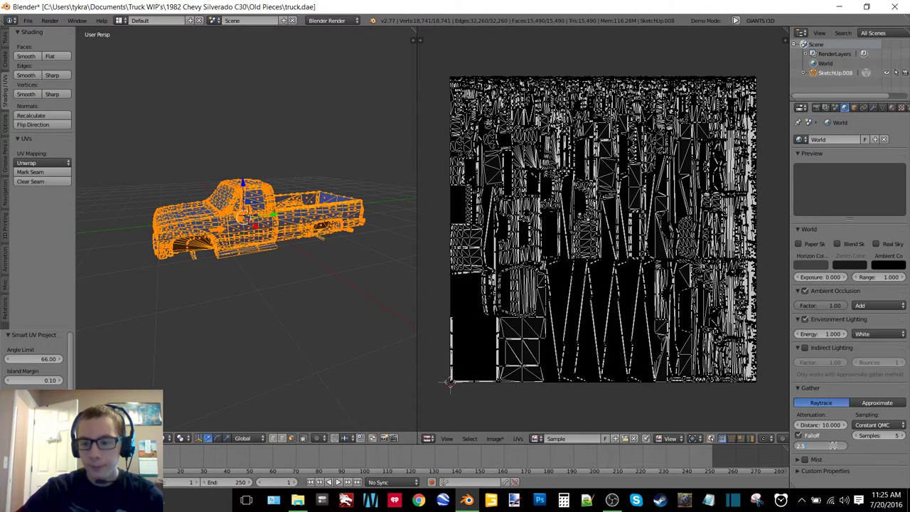
{"action": "key", "text": "Return"}
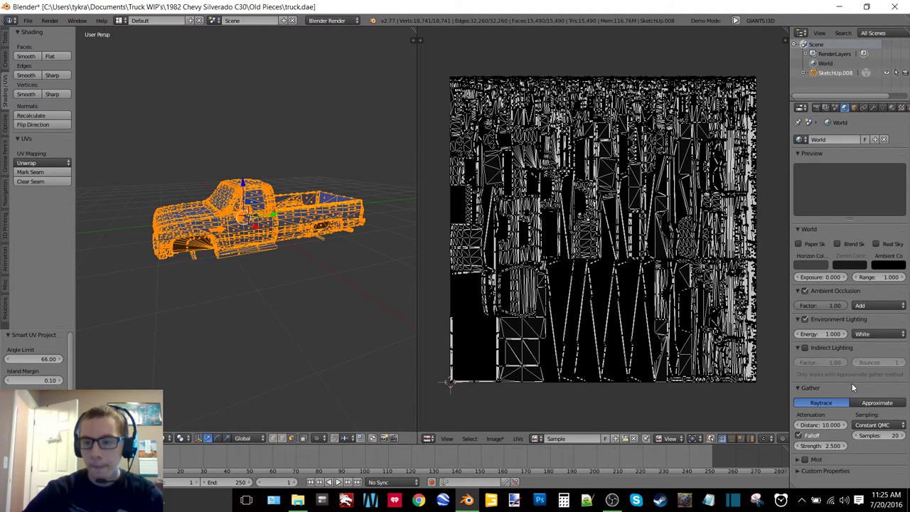
Check the render output file format, keeping it at PNG.
{"action": "left_click", "coordinate": [816, 107]}
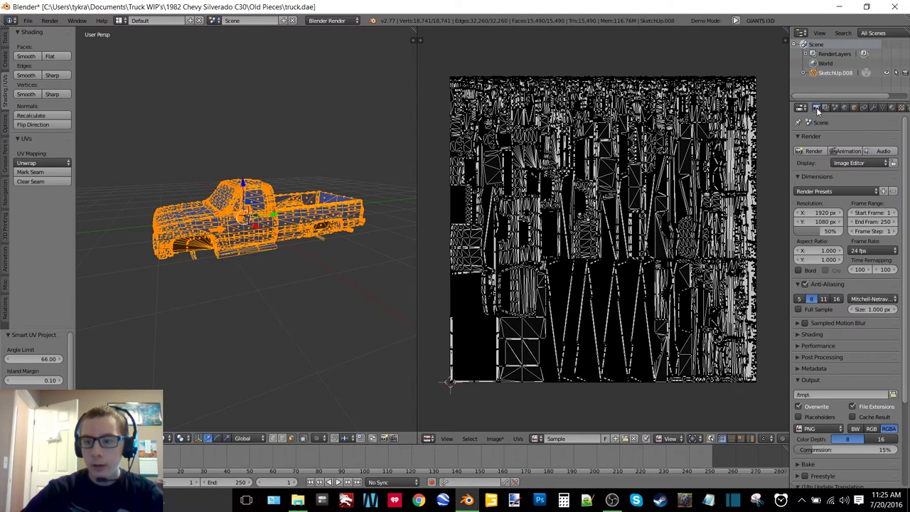
{"action": "left_click", "coordinate": [833, 429]}
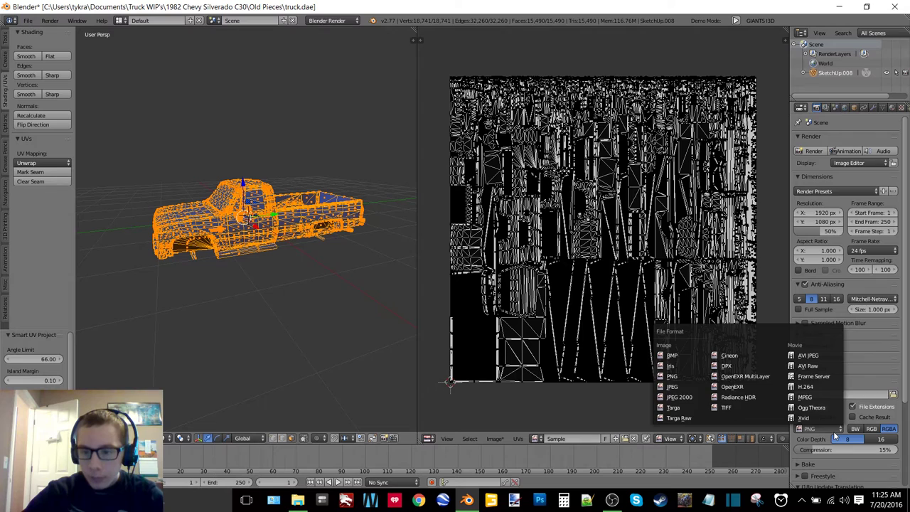
{"action": "left_click", "coordinate": [833, 431]}
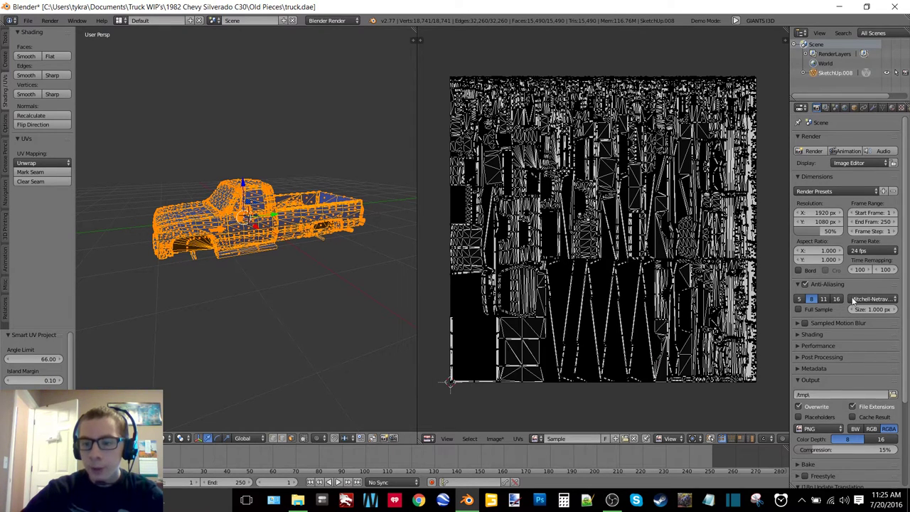
{"action": "scroll", "coordinate": [853, 301], "scroll_direction": "down", "scroll_amount": 5}
Set Bake Mode to Ambient Occlusion, normalized with a 20 px margin, and start baking.
{"action": "left_click", "coordinate": [798, 355]}
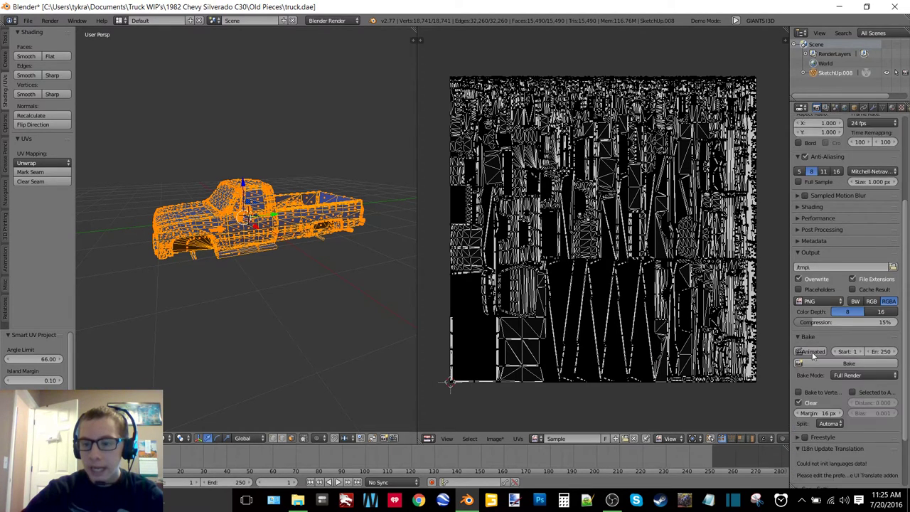
{"action": "scroll", "coordinate": [813, 352], "scroll_direction": "down", "scroll_amount": 3}
{"action": "left_click", "coordinate": [850, 344]}
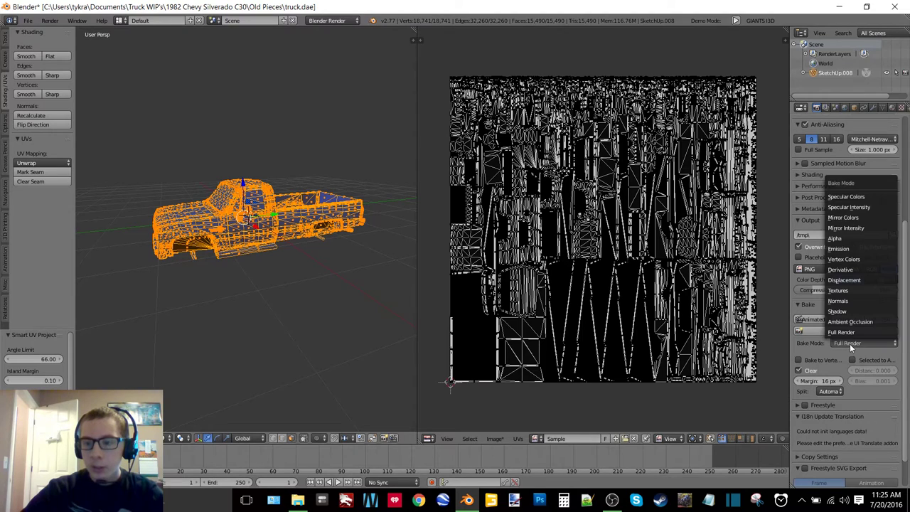
{"action": "left_click", "coordinate": [863, 320]}
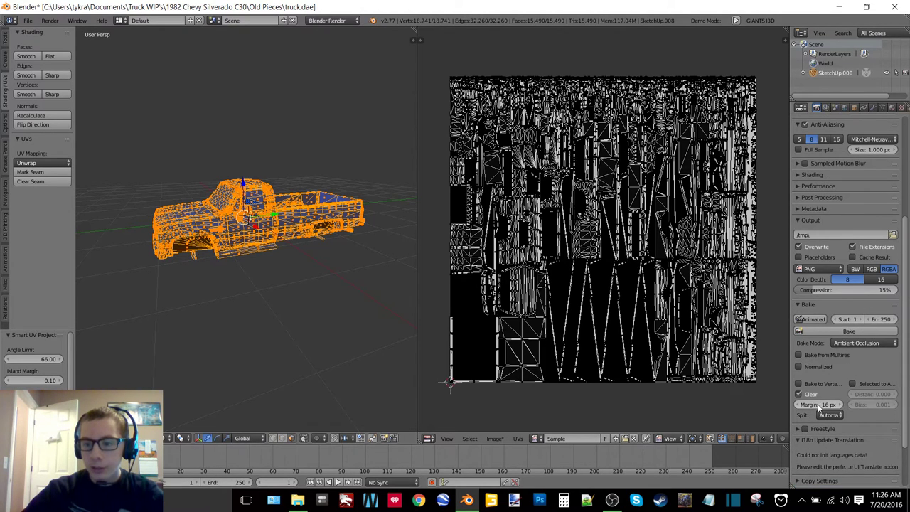
{"action": "left_click", "coordinate": [800, 366]}
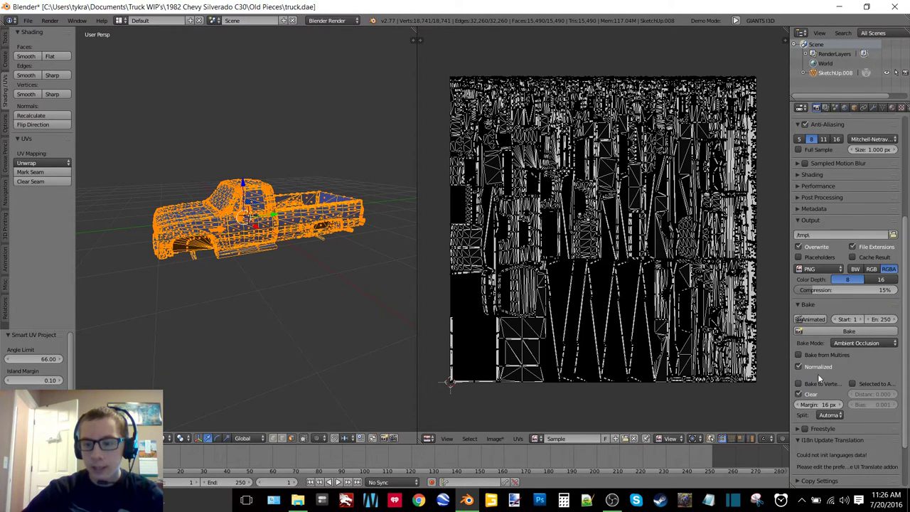
{"action": "mouse_move", "coordinate": [820, 404]}
{"action": "left_mouse_down"}
{"action": "mouse_move", "coordinate": [841, 405]}
{"action": "mouse_move", "coordinate": [820, 404]}
{"action": "left_mouse_up"}
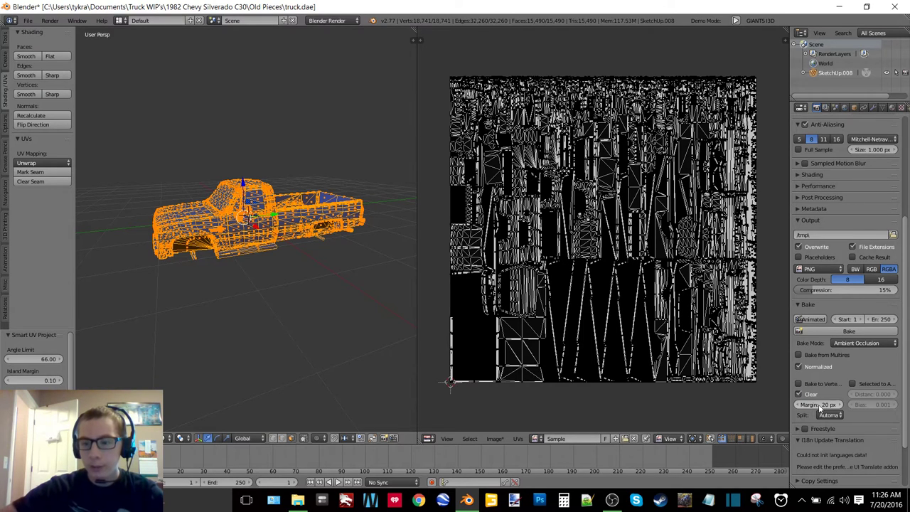
{"action": "left_click", "coordinate": [862, 330]}
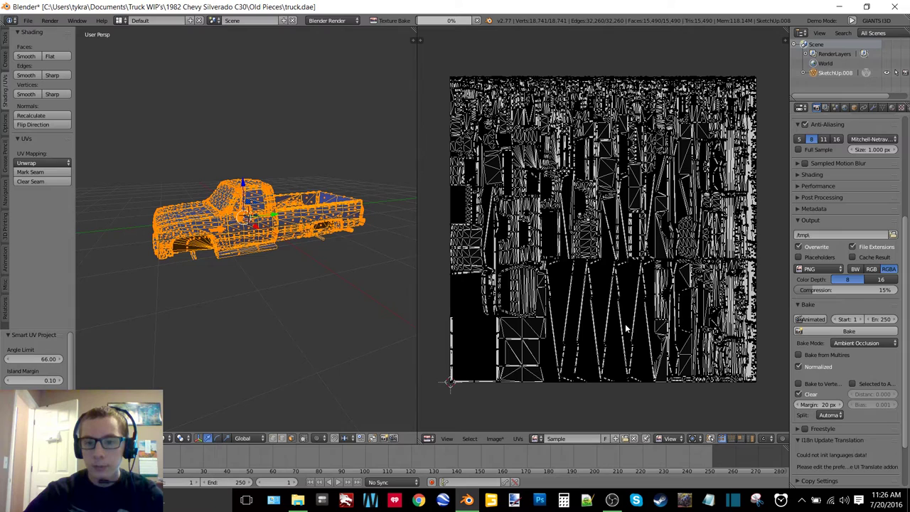
Switch over to the OBS recorder window while the Ambient Occlusion bake runs.
{"action": "key", "text": "alt+Tab"}
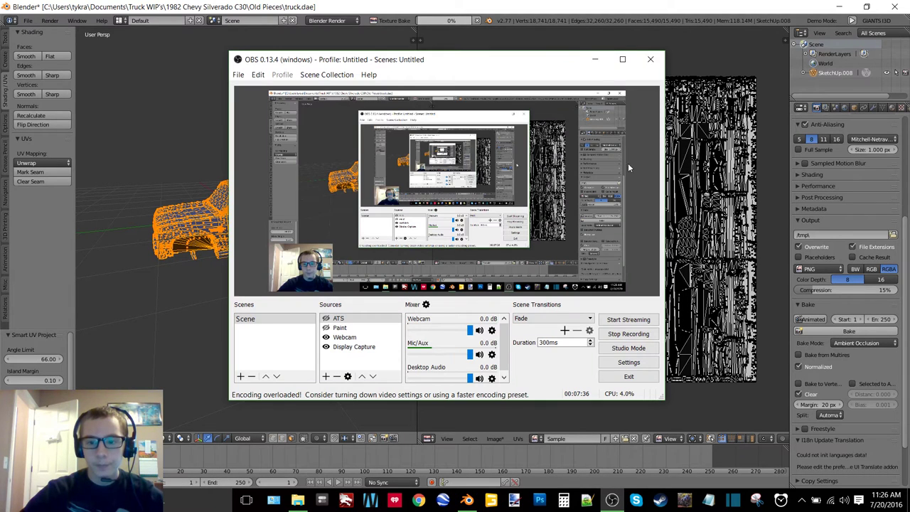
{"action": "left_click", "coordinate": [587, 57]}
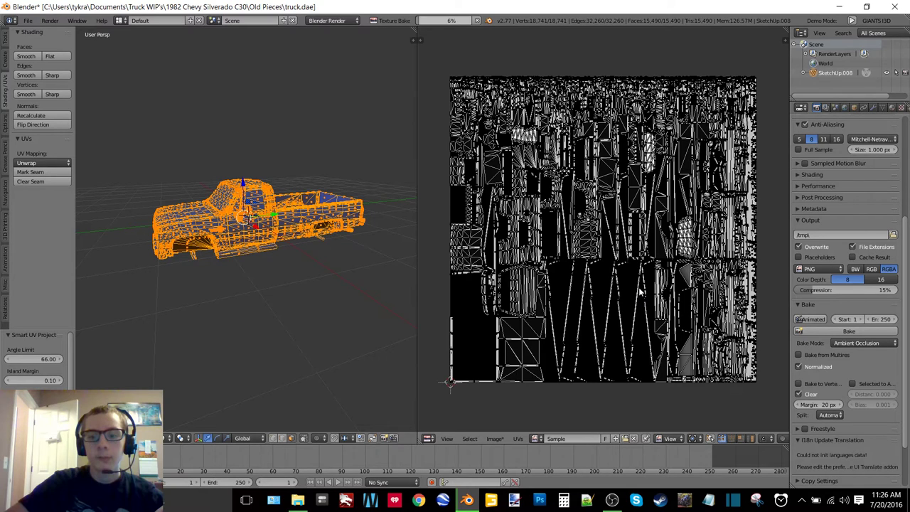
{"action": "key", "text": "alt+Tab"}
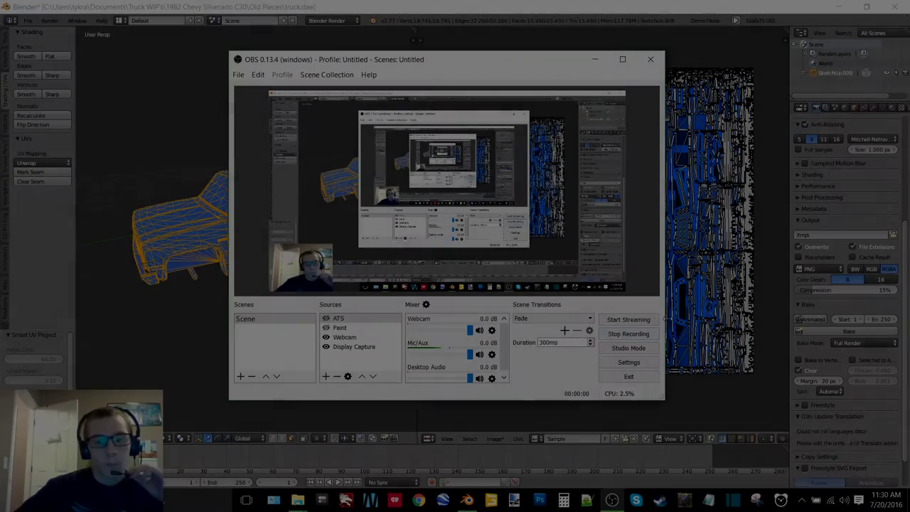
{"action": "left_click", "coordinate": [595, 59]}
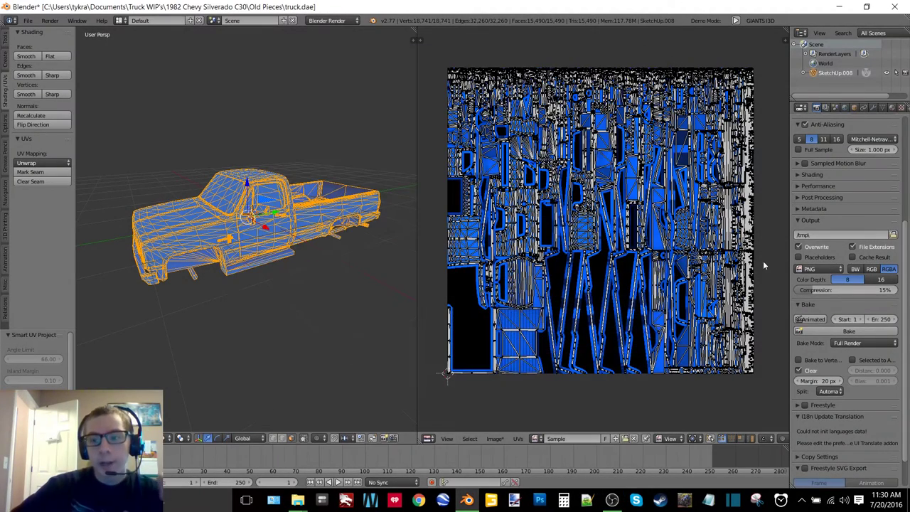
{"action": "left_click", "coordinate": [873, 344]}
{"action": "left_click", "coordinate": [873, 344]}
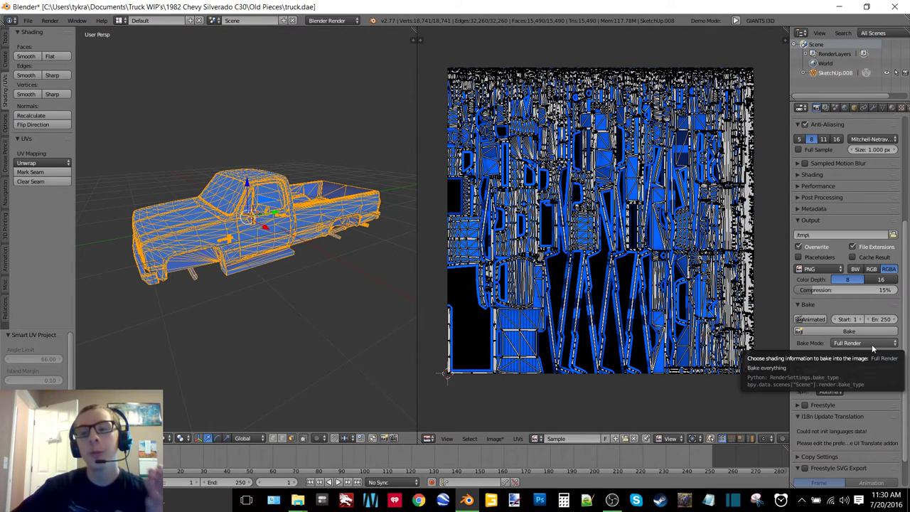
{"action": "left_click", "coordinate": [874, 344]}
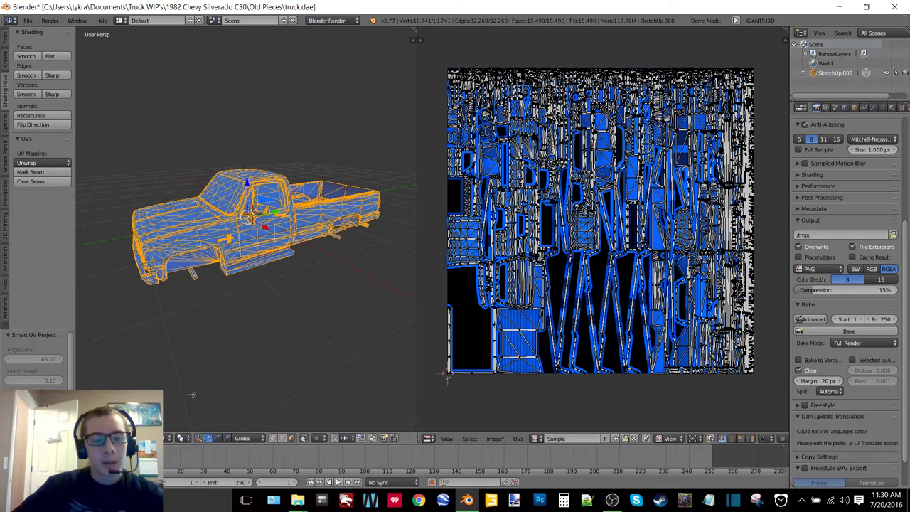
{"action": "key", "text": "z"}
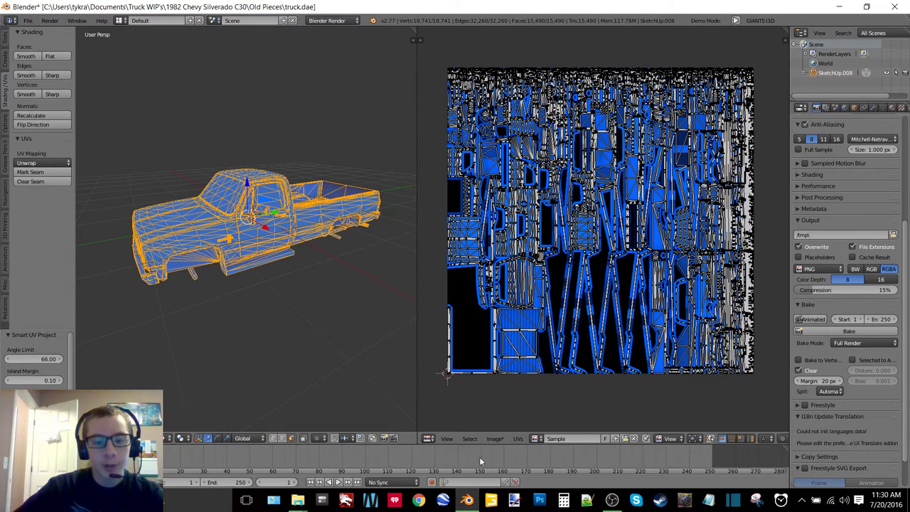
{"action": "key", "text": "Tab"}
{"action": "left_click", "coordinate": [263, 278]}
{"action": "middle_click_drag", "start_coordinate": [263, 278], "coordinate": [302, 217]}
{"action": "left_click", "coordinate": [172, 439]}
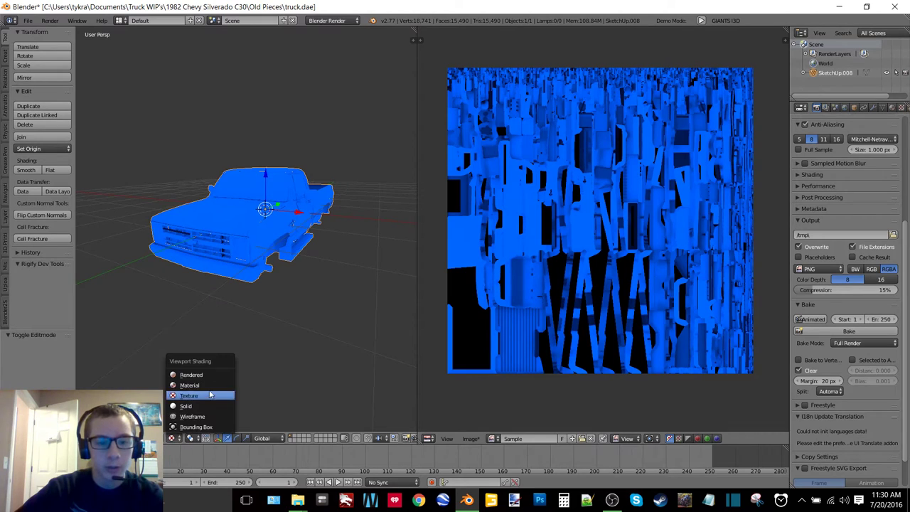
{"action": "left_click", "coordinate": [205, 377]}
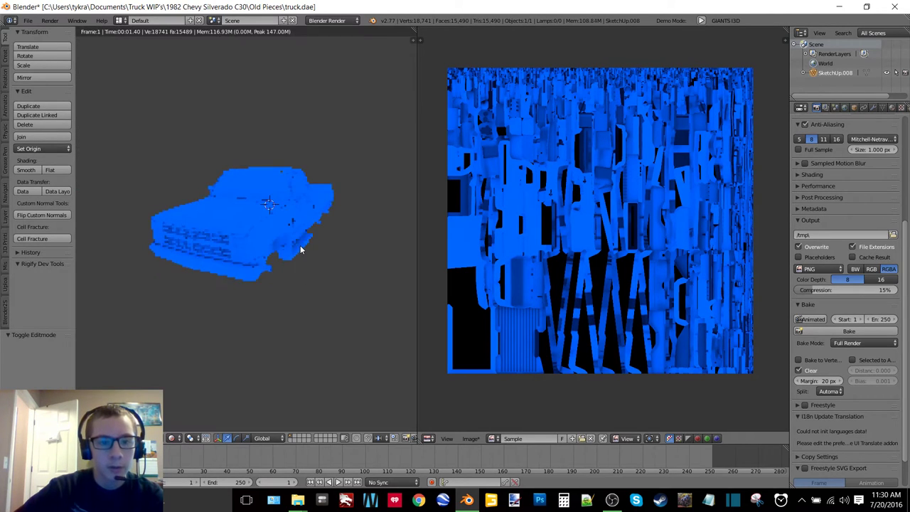
{"action": "mouse_move", "coordinate": [300, 247]}
{"action": "middle_mouse_down"}
{"action": "mouse_move", "coordinate": [324, 236]}
{"action": "mouse_move", "coordinate": [271, 239]}
{"action": "middle_mouse_up"}
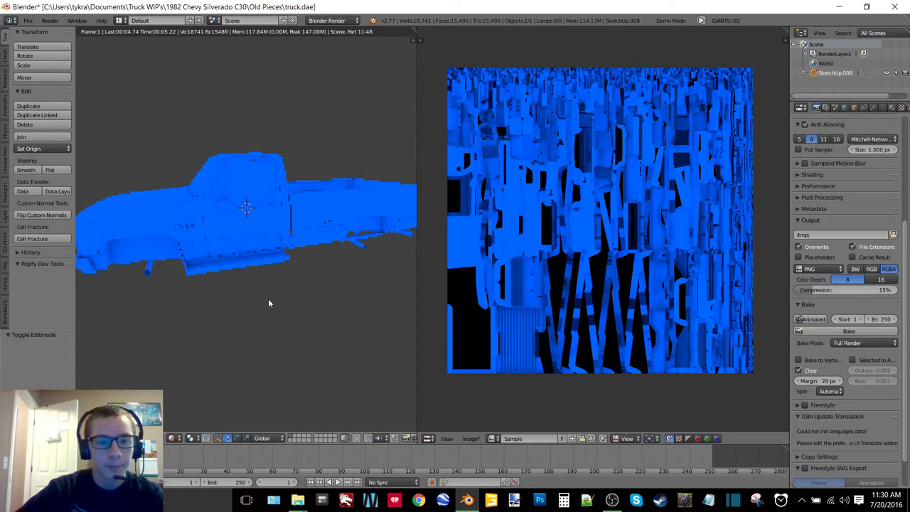
{"action": "left_click", "coordinate": [172, 439]}
{"action": "left_click", "coordinate": [197, 396]}
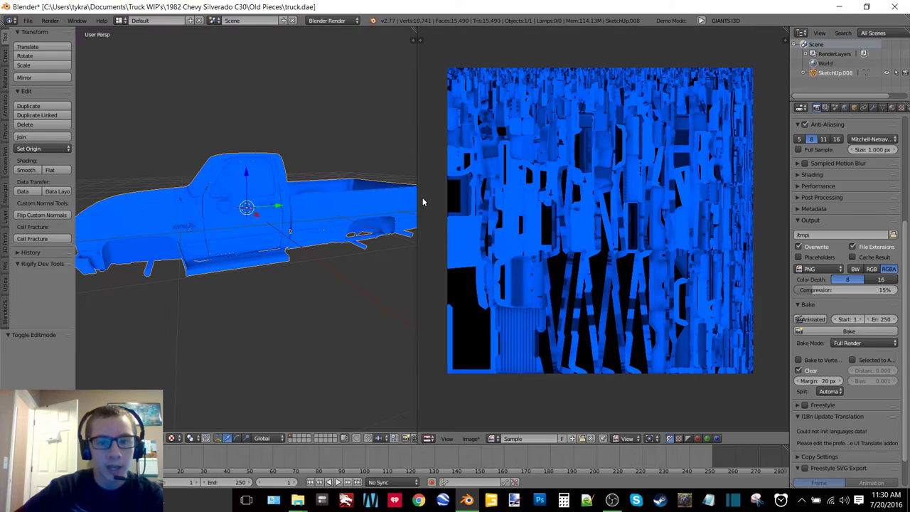
{"action": "key", "text": "Tab"}
Save the baked image as Sample.png on the Desktop.
{"action": "left_click", "coordinate": [440, 217]}
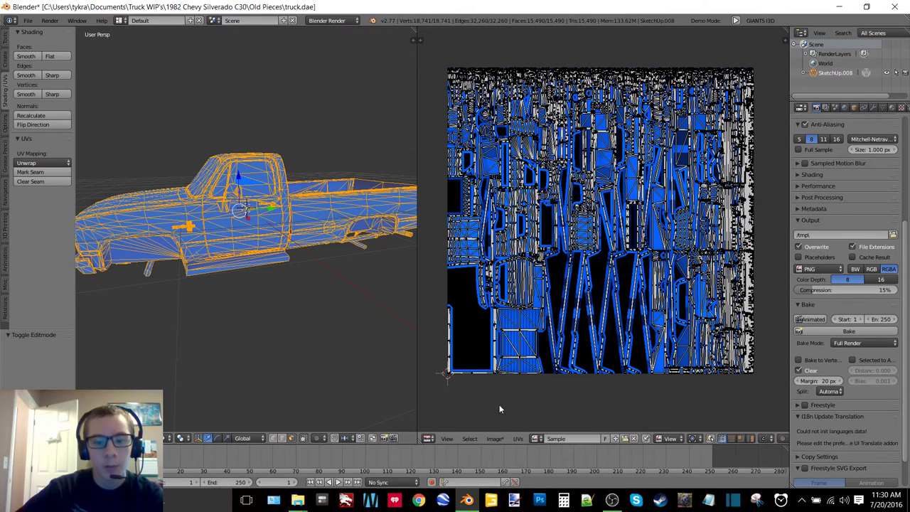
{"action": "left_click", "coordinate": [495, 438]}
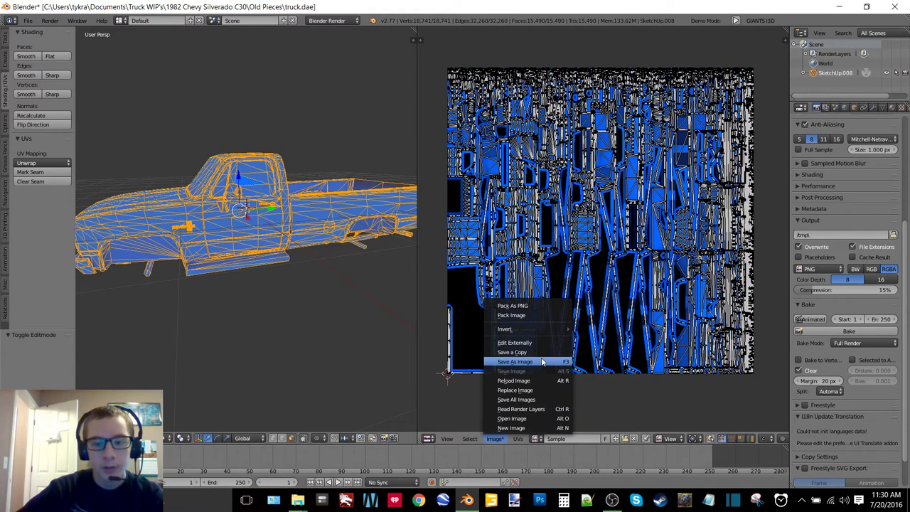
{"action": "left_click", "coordinate": [515, 361]}
{"action": "left_click", "coordinate": [34, 129]}
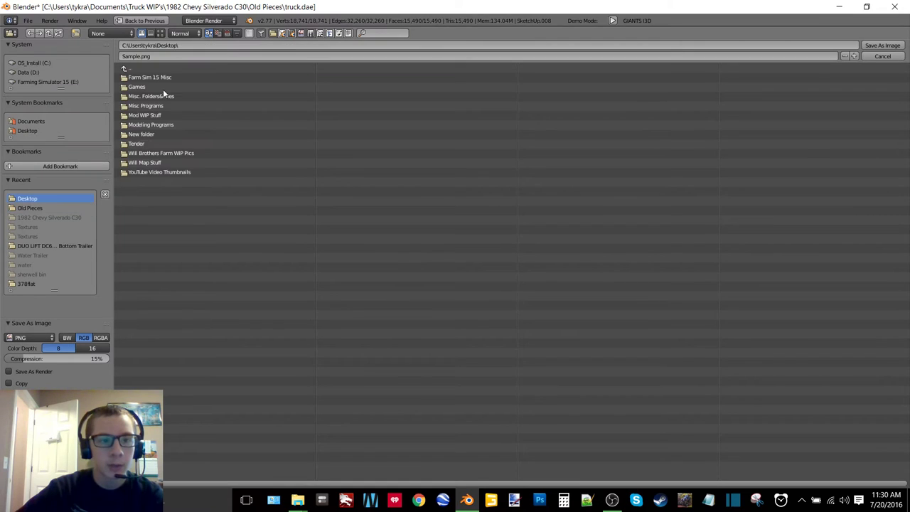
{"action": "key", "text": "Return"}
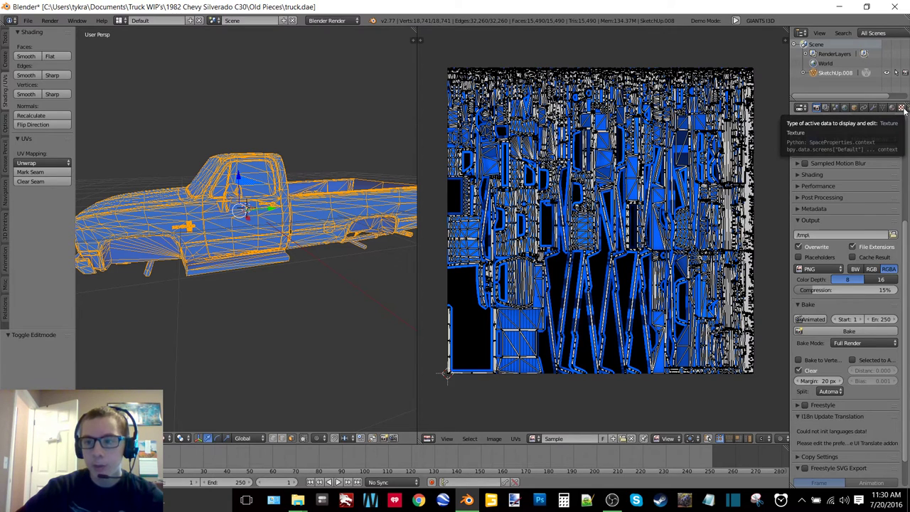
Create a new image texture loading Desktop/Sample.png, then return the truck to Object Mode.
{"action": "left_click", "coordinate": [902, 108]}
{"action": "left_click", "coordinate": [858, 212]}
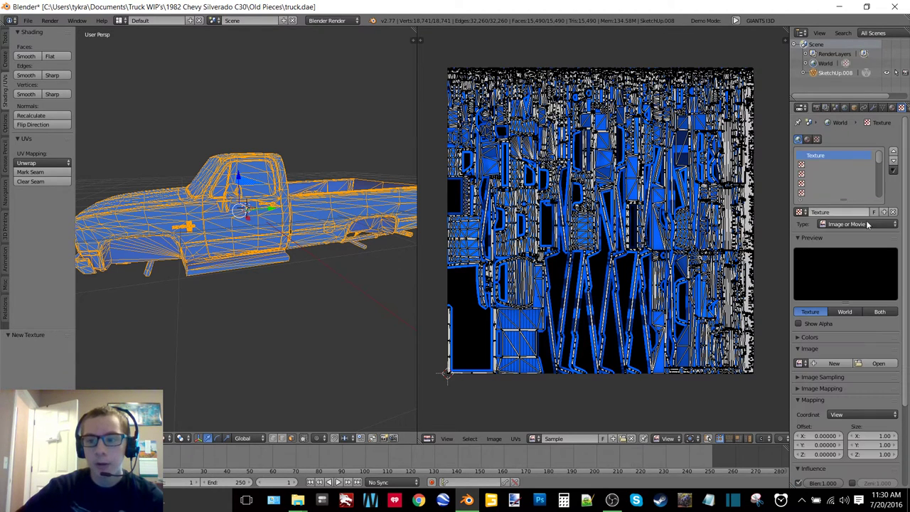
{"action": "left_click", "coordinate": [879, 368]}
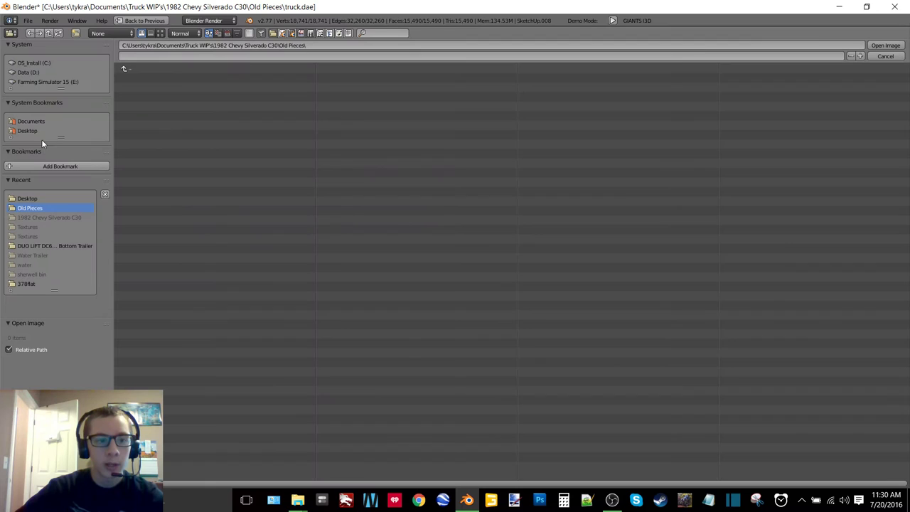
{"action": "left_click", "coordinate": [28, 131]}
{"action": "left_click", "coordinate": [173, 180]}
{"action": "left_click", "coordinate": [173, 181]}
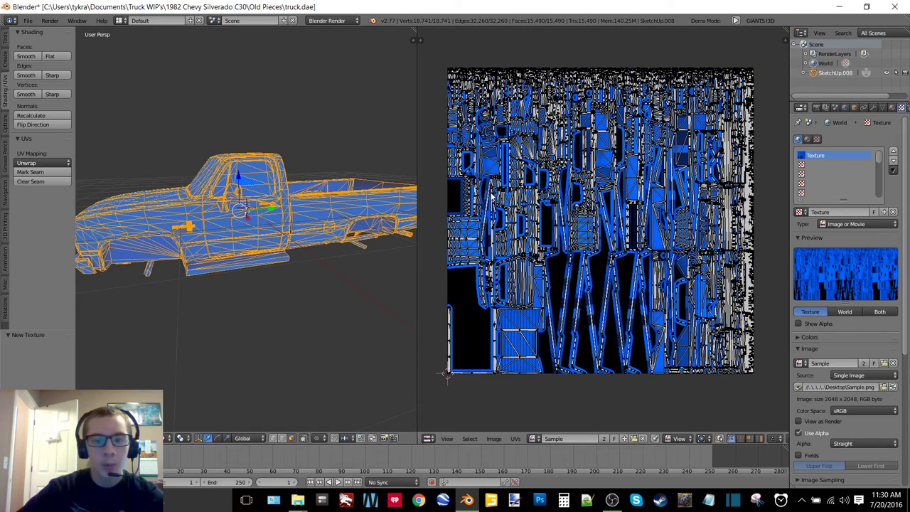
{"action": "key", "text": "Tab"}
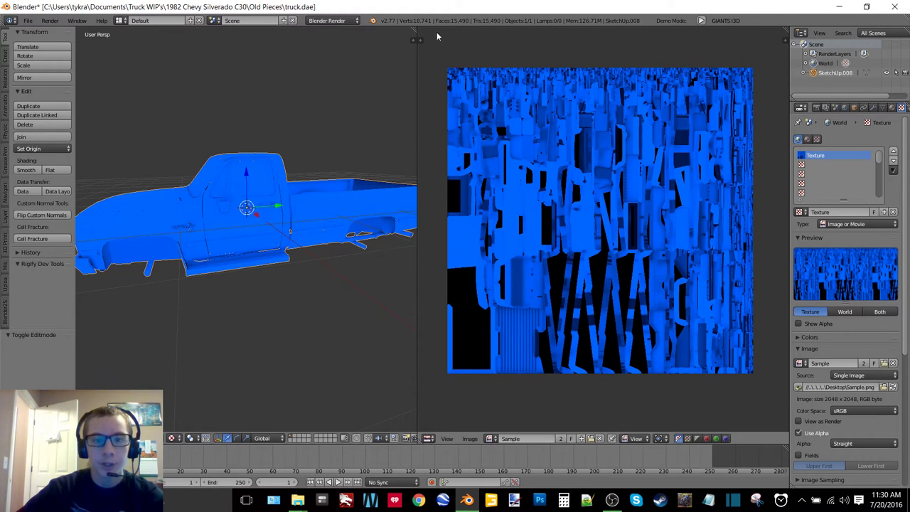
Widen the 3D view over the UV editor and export truck.i3d as GIANTS I3D to the Desktop.
{"action": "left_click_drag", "start_coordinate": [417, 30], "coordinate": [457, 41]}
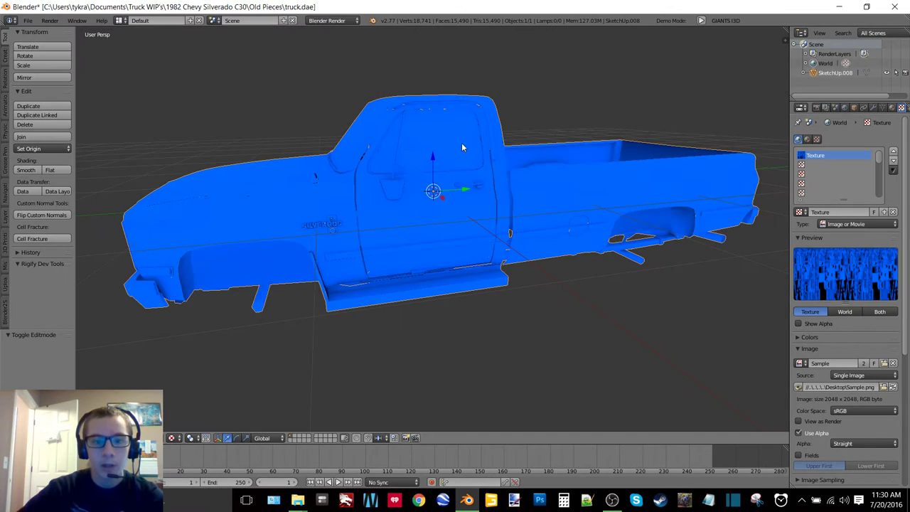
{"action": "left_click", "coordinate": [28, 20]}
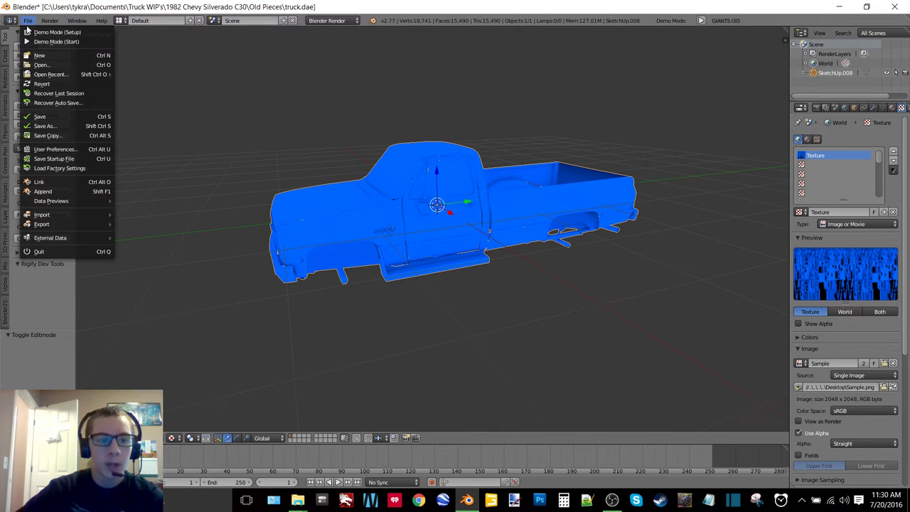
{"action": "mouse_move", "coordinate": [48, 216]}
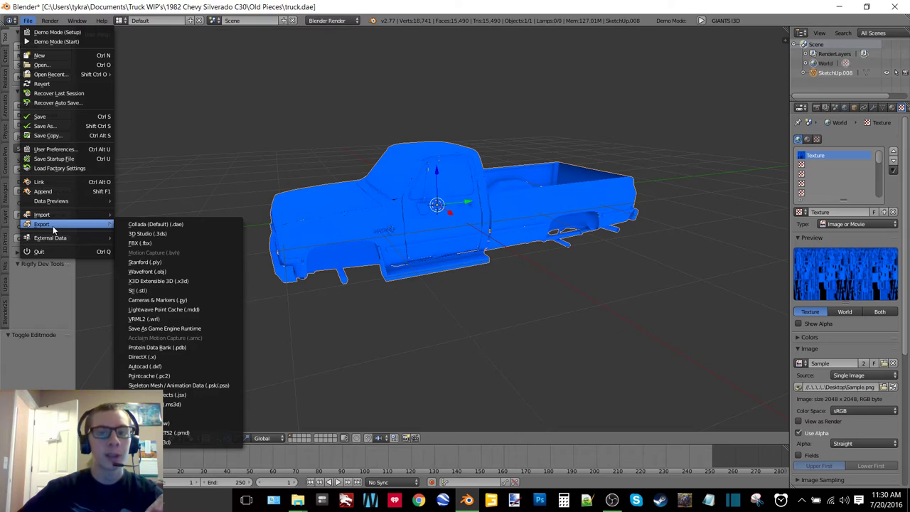
{"action": "left_click", "coordinate": [187, 443]}
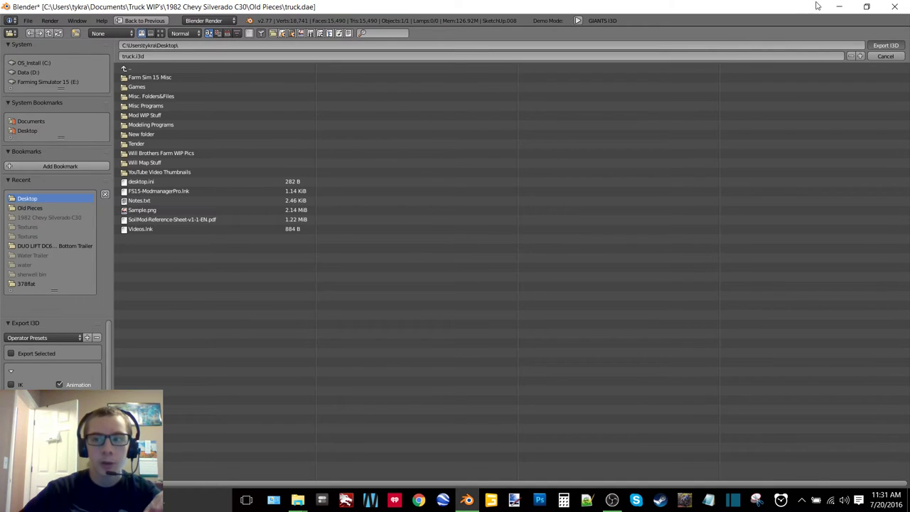
{"action": "key", "text": "Escape"}
From the desktop, open truck.i3d with Notepad++.
{"action": "left_click", "coordinate": [839, 8]}
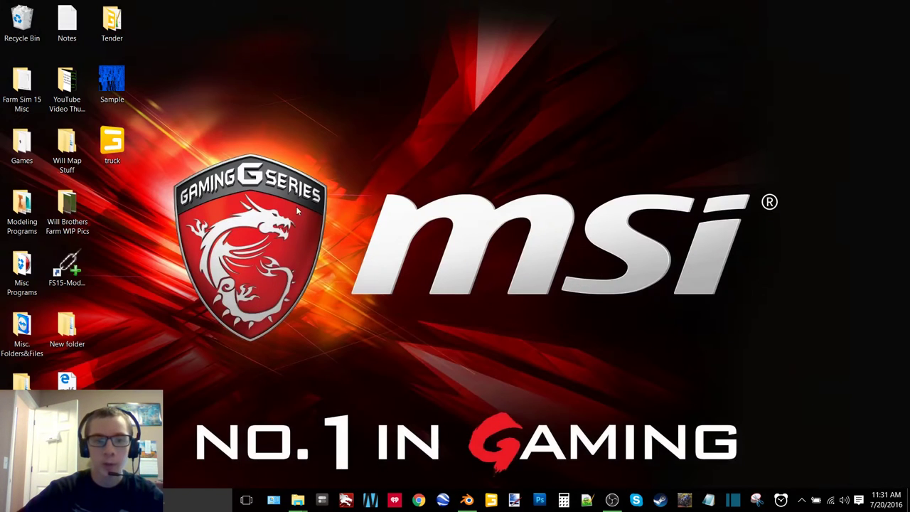
{"action": "right_click", "coordinate": [111, 144]}
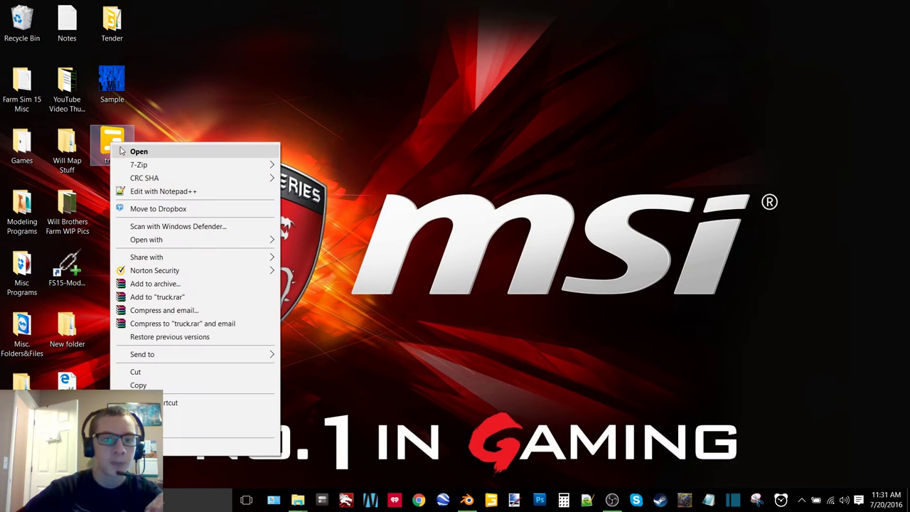
{"action": "left_click", "coordinate": [197, 191]}
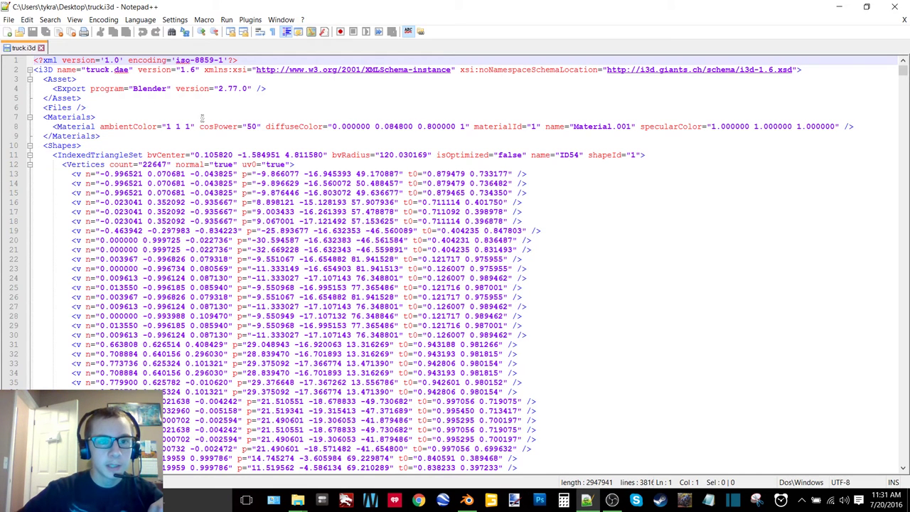
Check the Files entry on line 6, close Notepad++, and bring Blender back.
{"action": "left_click", "coordinate": [163, 107]}
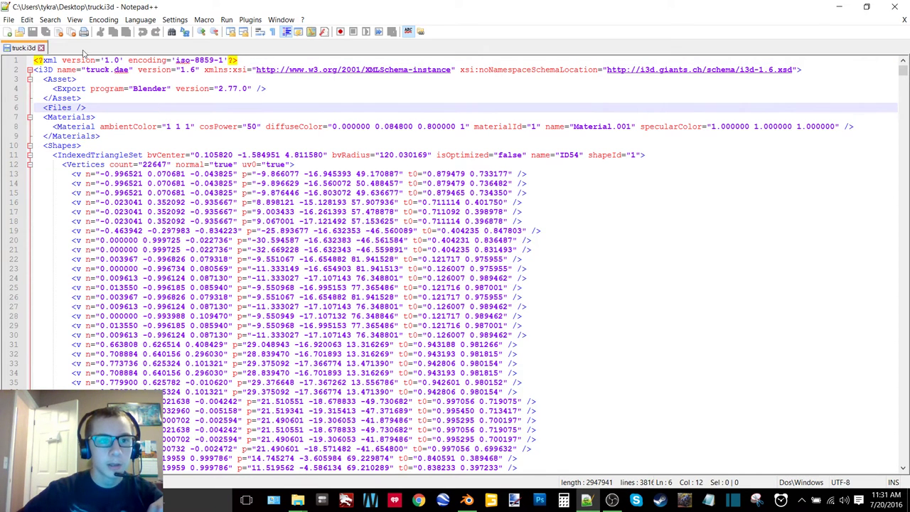
{"action": "left_click", "coordinate": [904, 19]}
{"action": "left_click", "coordinate": [895, 6]}
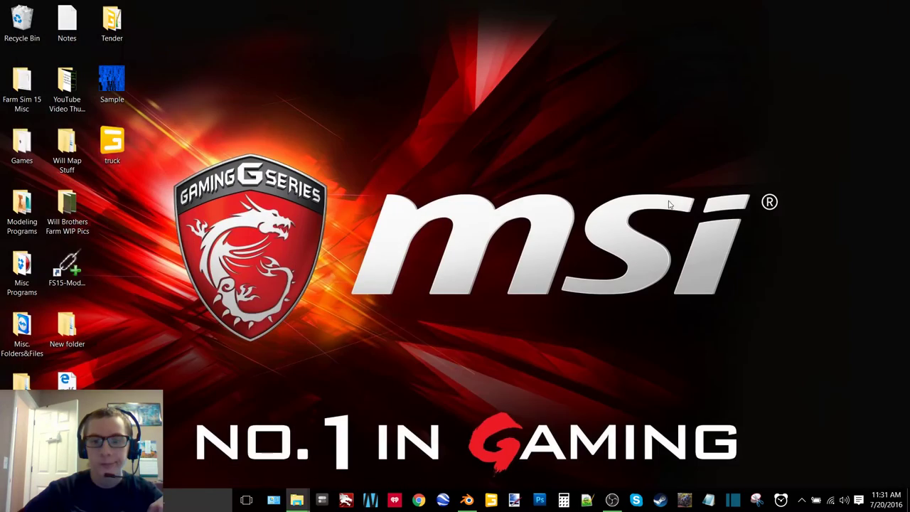
{"action": "left_click", "coordinate": [467, 500]}
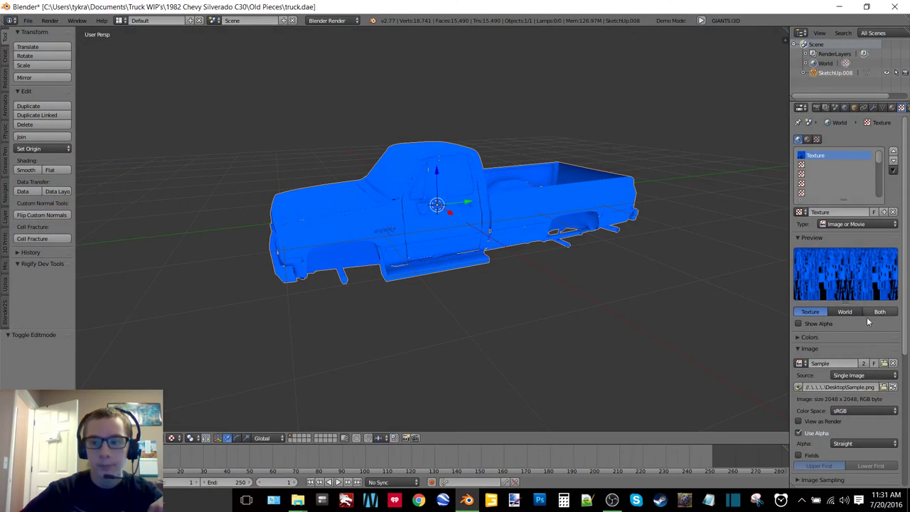
Export GIANTS I3D again with IK ticked, overwriting Desktop truck.i3d, then minimize Blender.
{"action": "left_click", "coordinate": [28, 20]}
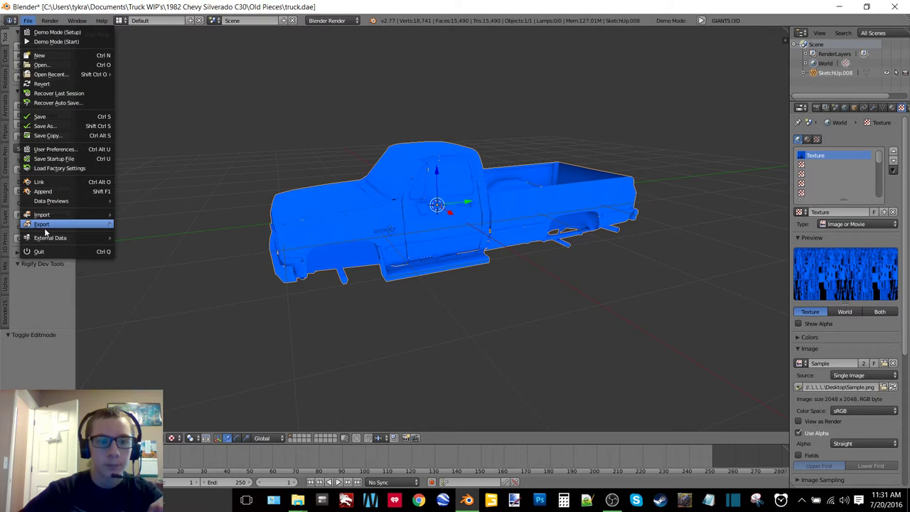
{"action": "left_click", "coordinate": [210, 441]}
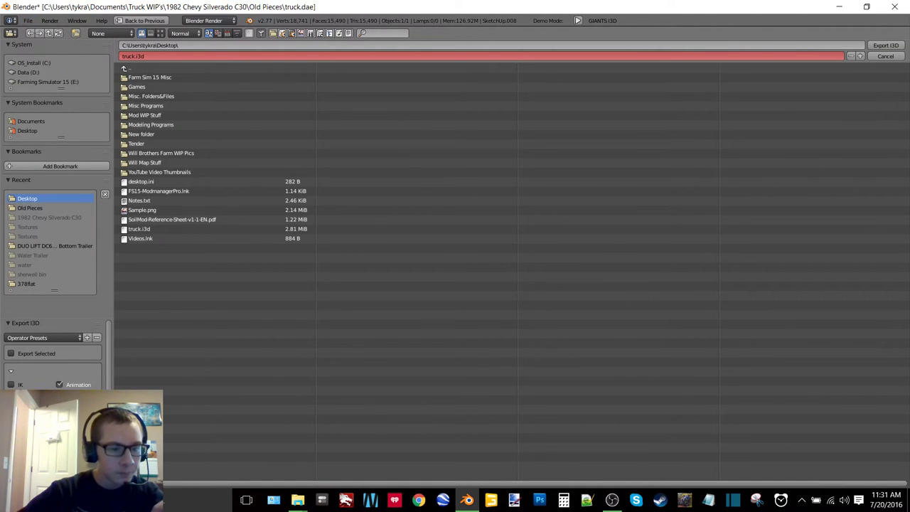
{"action": "left_click", "coordinate": [11, 385]}
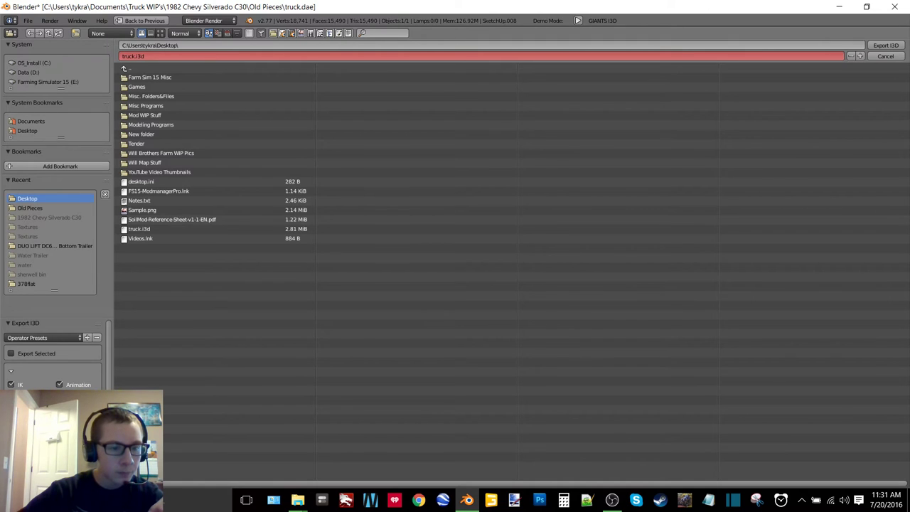
{"action": "scroll", "coordinate": [53, 355], "scroll_direction": "down", "scroll_amount": 3}
{"action": "scroll", "coordinate": [54, 355], "scroll_direction": "up", "scroll_amount": 3}
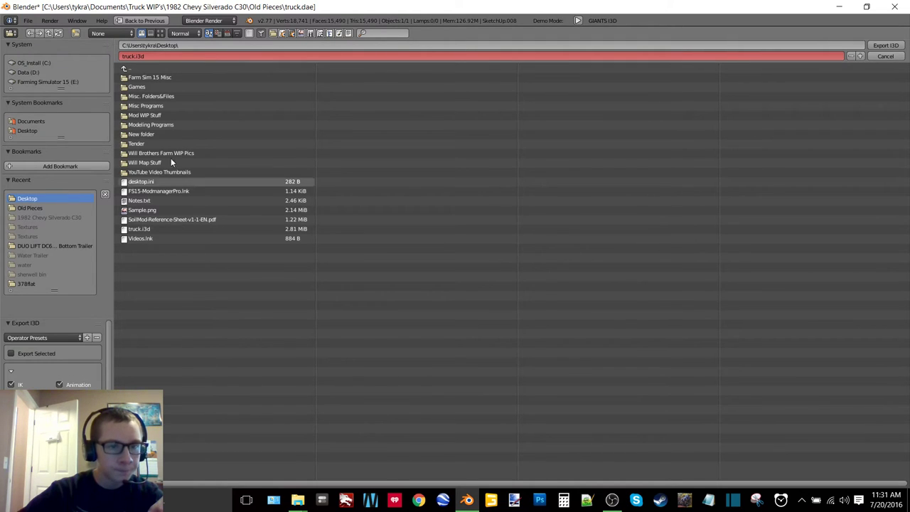
{"action": "left_click", "coordinate": [155, 230]}
{"action": "left_click", "coordinate": [840, 7]}
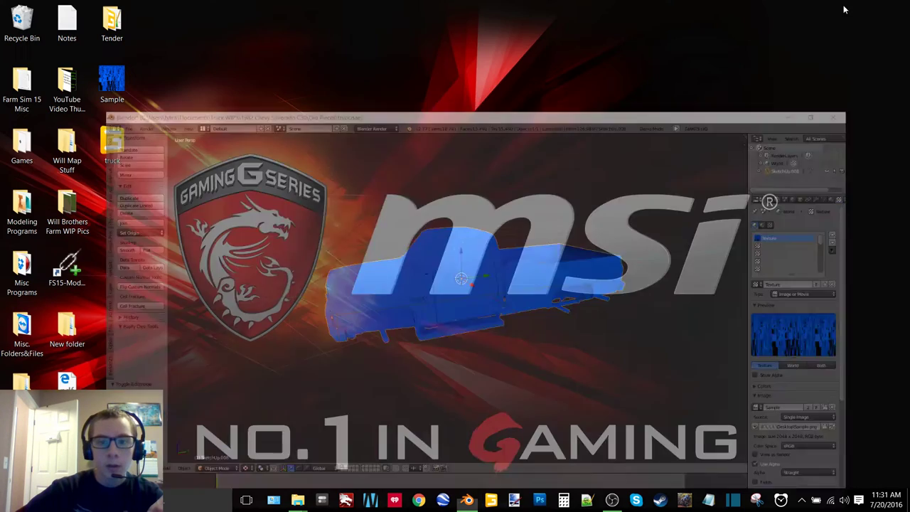
Review line 6 of truck.i3d in Notepad++, close it, and marquee-select the desktop Sample and truck files.
{"action": "right_click", "coordinate": [115, 139]}
{"action": "left_click", "coordinate": [178, 184]}
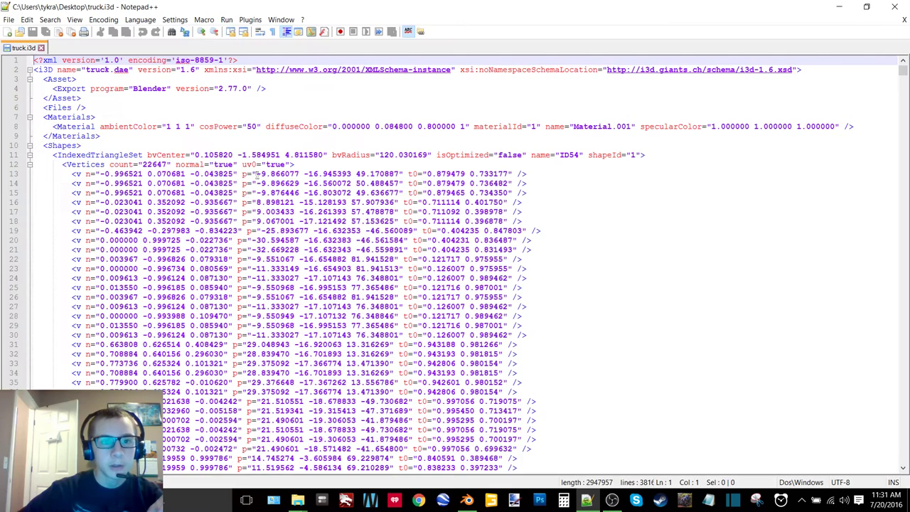
{"action": "left_click", "coordinate": [84, 107]}
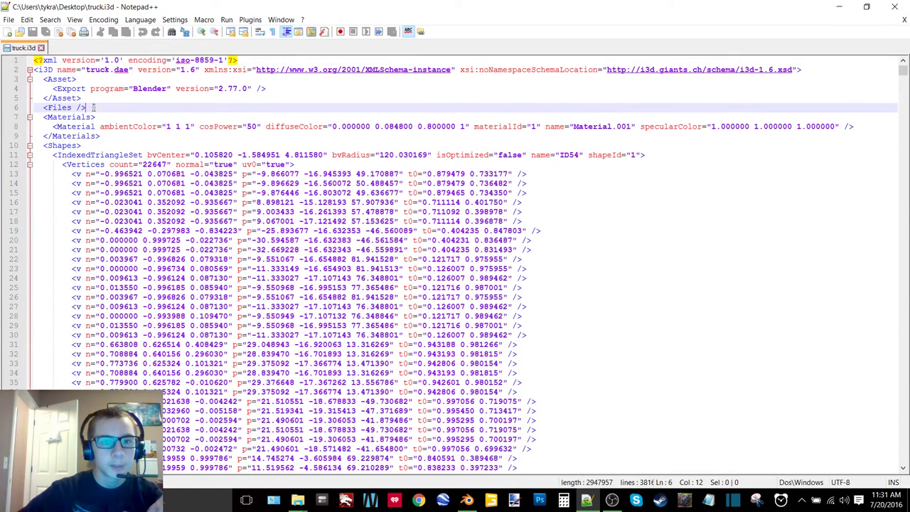
{"action": "left_click", "coordinate": [905, 20]}
{"action": "left_click", "coordinate": [894, 7]}
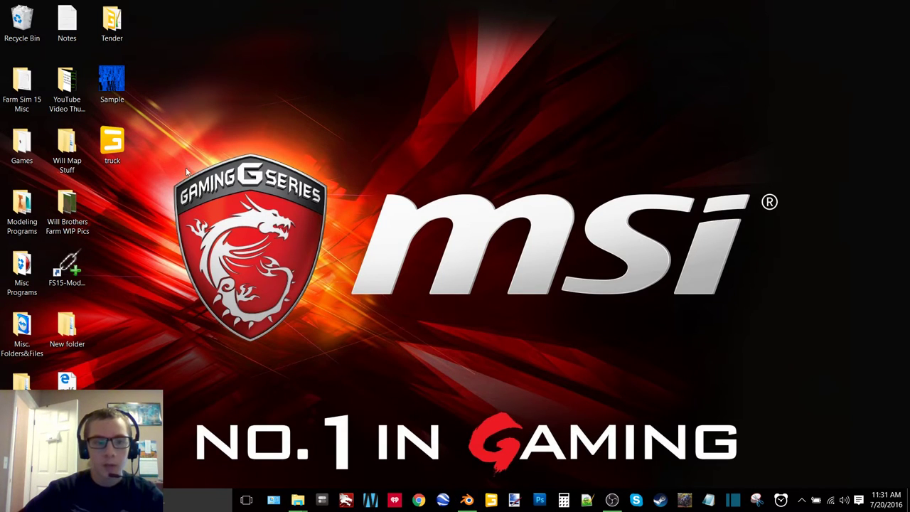
{"action": "left_click_drag", "start_coordinate": [170, 176], "coordinate": [93, 67]}
Delete the desktop Sample and truck files and unlink the image from the texture.
{"action": "right_click", "coordinate": [119, 76]}
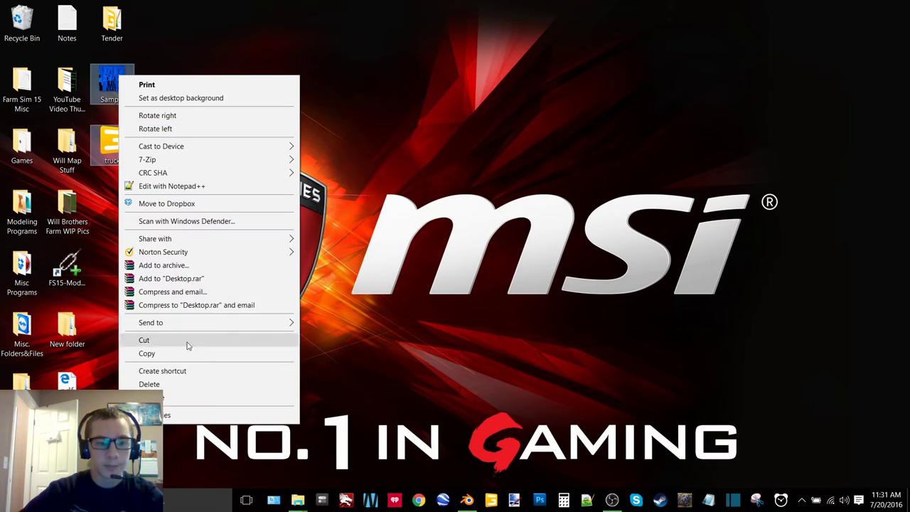
{"action": "left_click", "coordinate": [196, 389]}
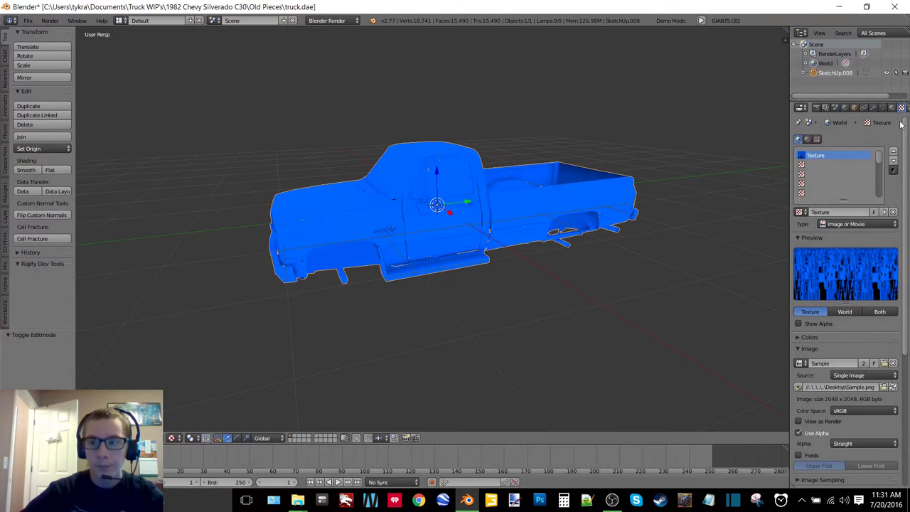
{"action": "left_click", "coordinate": [893, 363]}
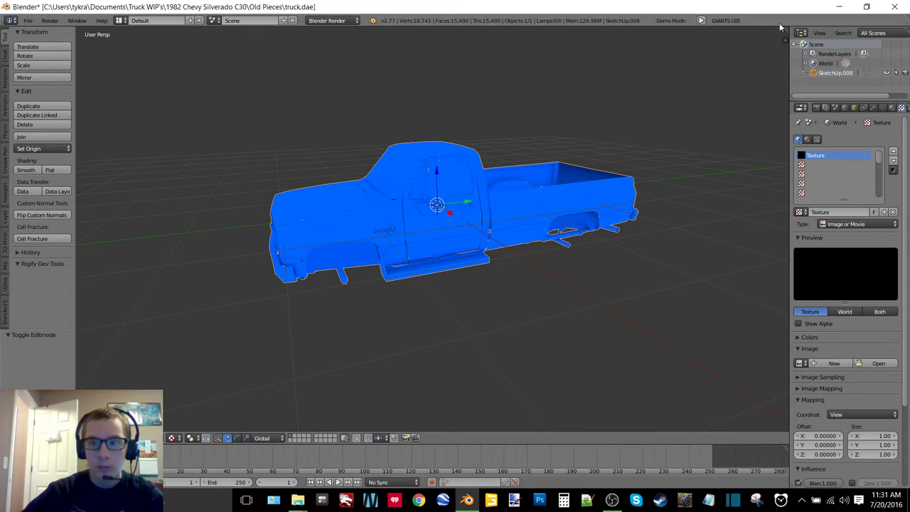
Split the viewport and show the Sample image in a UV/Image Editor on the right.
{"action": "left_click_drag", "start_coordinate": [784, 27], "coordinate": [444, 457]}
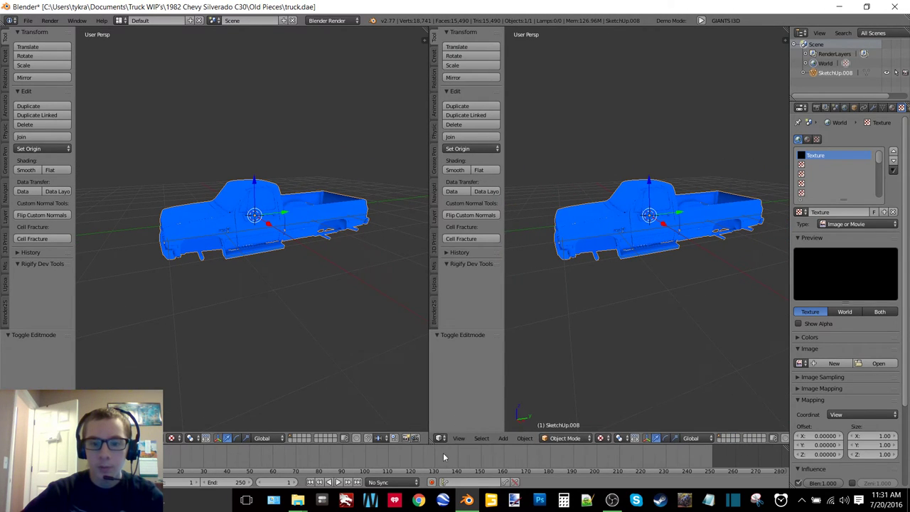
{"action": "left_click", "coordinate": [440, 438]}
{"action": "left_click", "coordinate": [487, 363]}
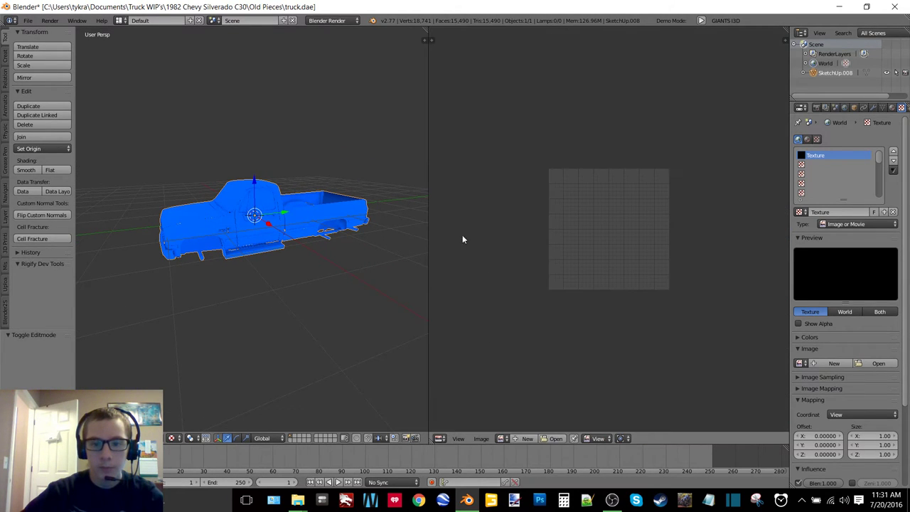
{"action": "left_click", "coordinate": [501, 438]}
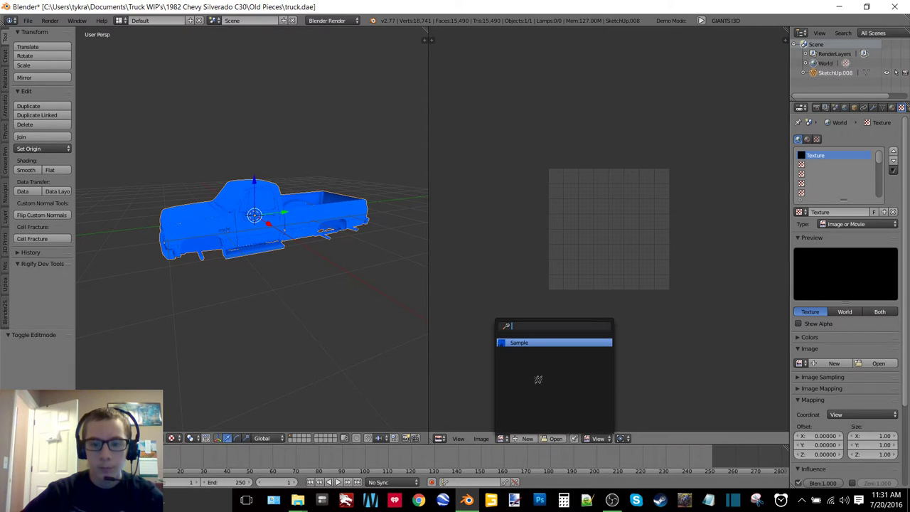
{"action": "left_click", "coordinate": [541, 344]}
{"action": "key", "text": "Home"}
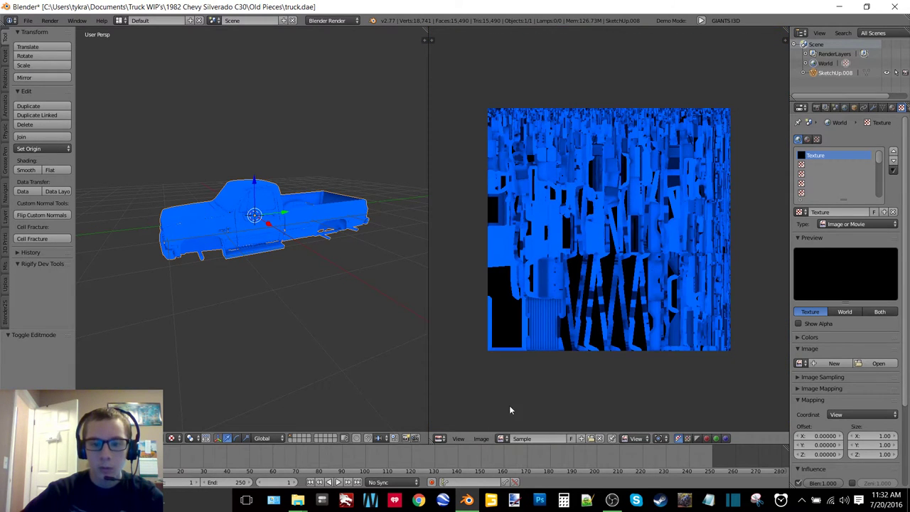
{"action": "scroll", "coordinate": [509, 410], "scroll_direction": "up", "scroll_amount": 1}
Put the truck in Edit Mode and bring up Save As Image for the Sample texture.
{"action": "key", "text": "Tab"}
{"action": "left_click", "coordinate": [385, 262]}
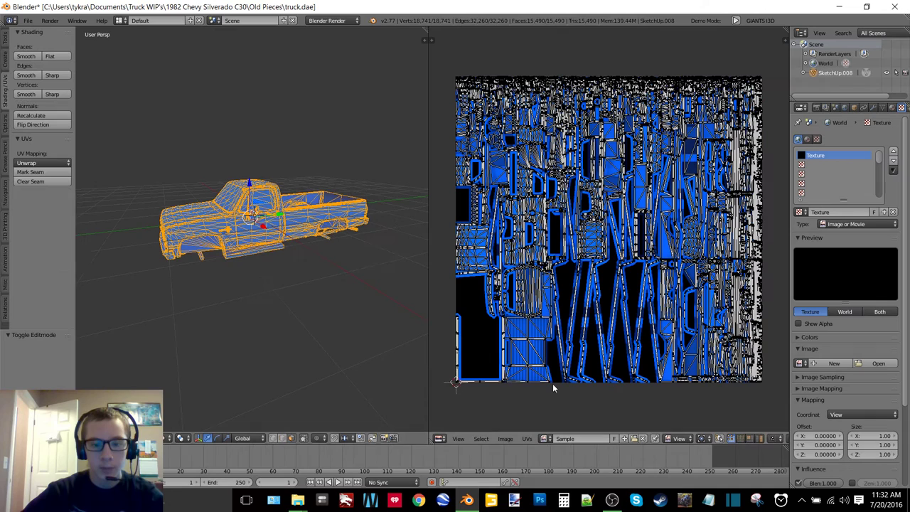
{"action": "left_click", "coordinate": [504, 438]}
{"action": "left_click", "coordinate": [544, 362]}
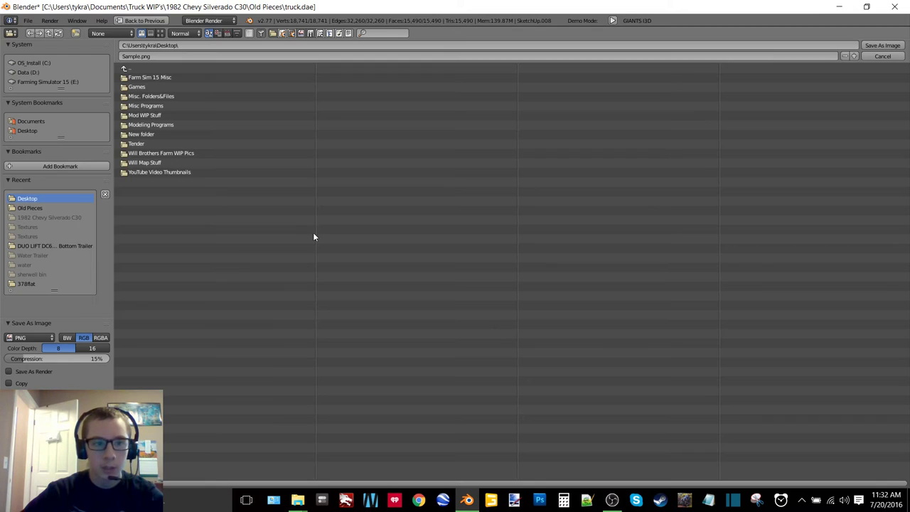
{"action": "left_click", "coordinate": [34, 206]}
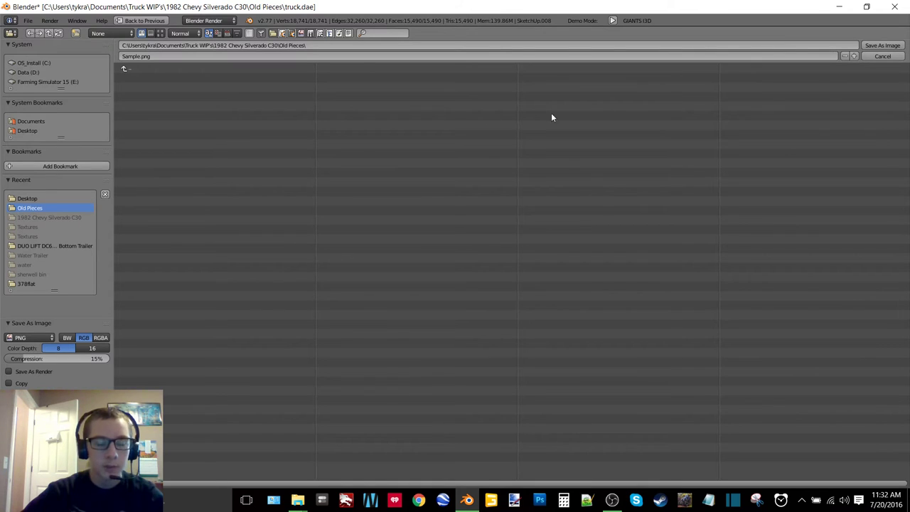
Create New folder (2) on the desktop and save Sample.png into it.
{"action": "left_click", "coordinate": [839, 7]}
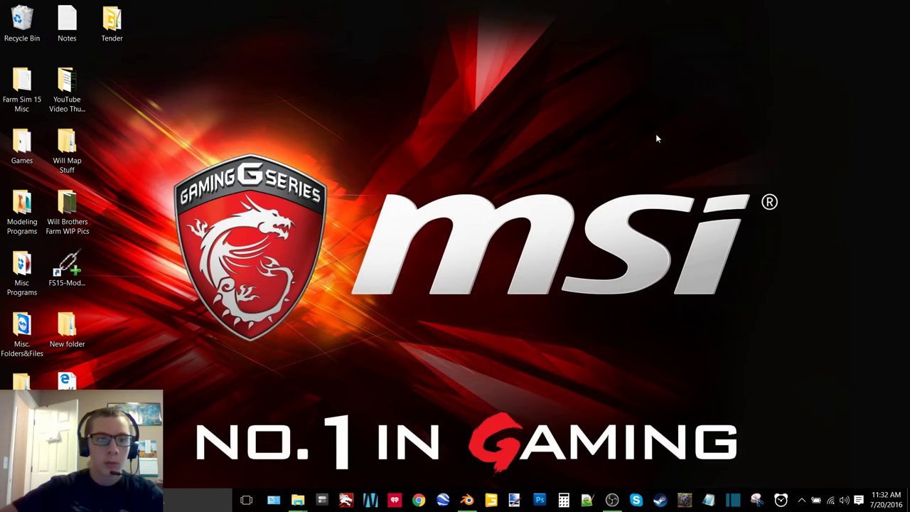
{"action": "key", "text": "ctrl+shift+n"}
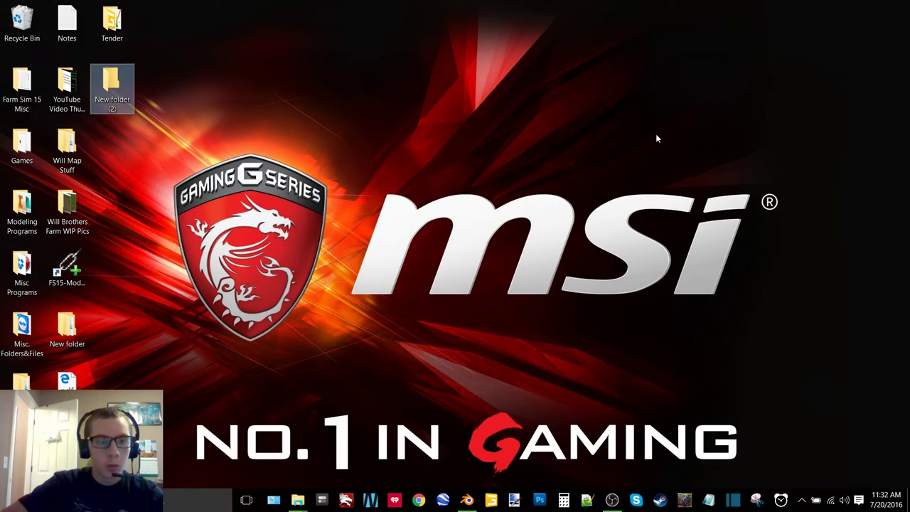
{"action": "key", "text": "Return"}
{"action": "key", "text": "Return"}
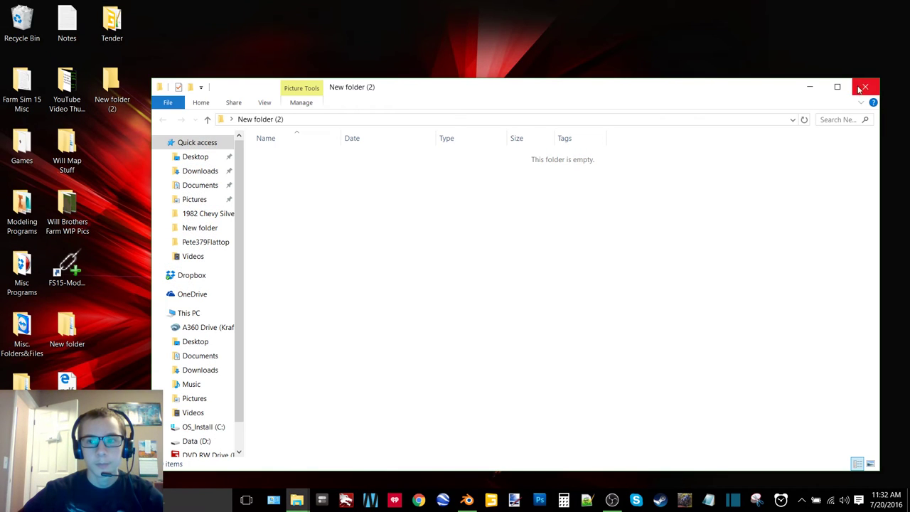
{"action": "left_click", "coordinate": [804, 90]}
{"action": "left_click", "coordinate": [467, 500]}
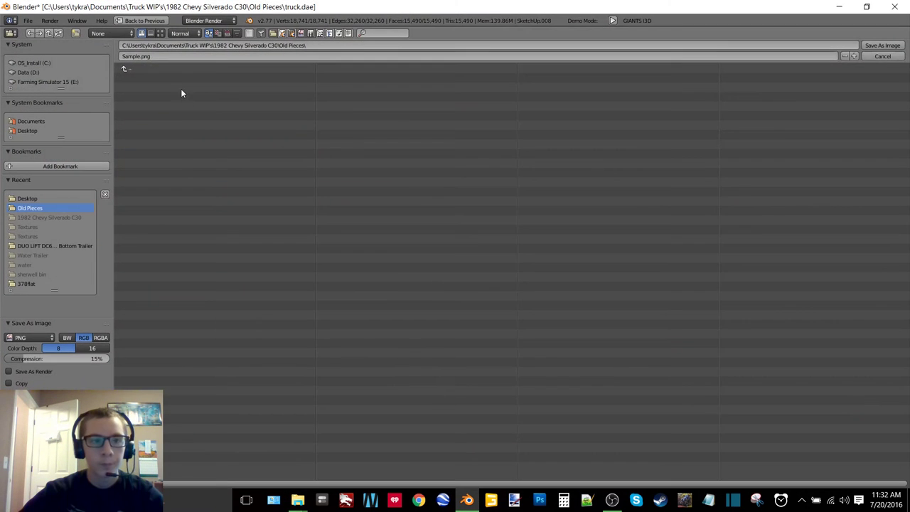
{"action": "left_click", "coordinate": [37, 128]}
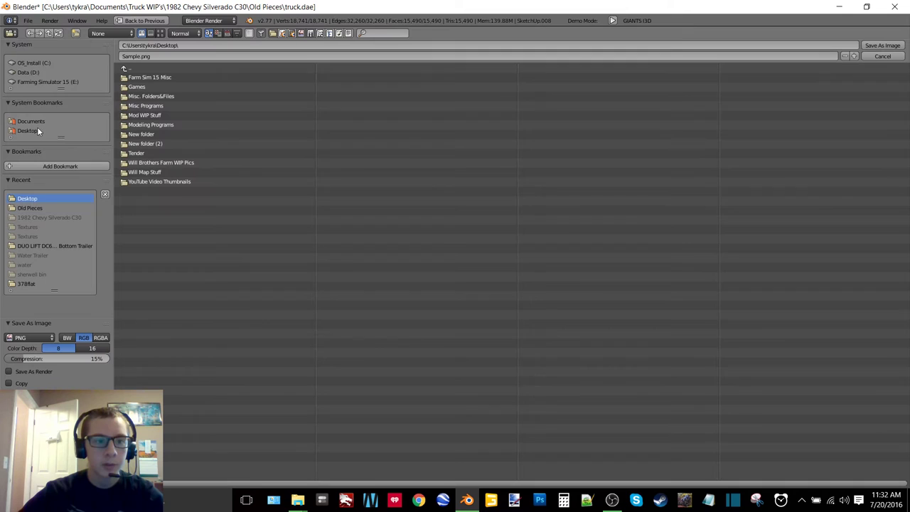
{"action": "left_click", "coordinate": [186, 144]}
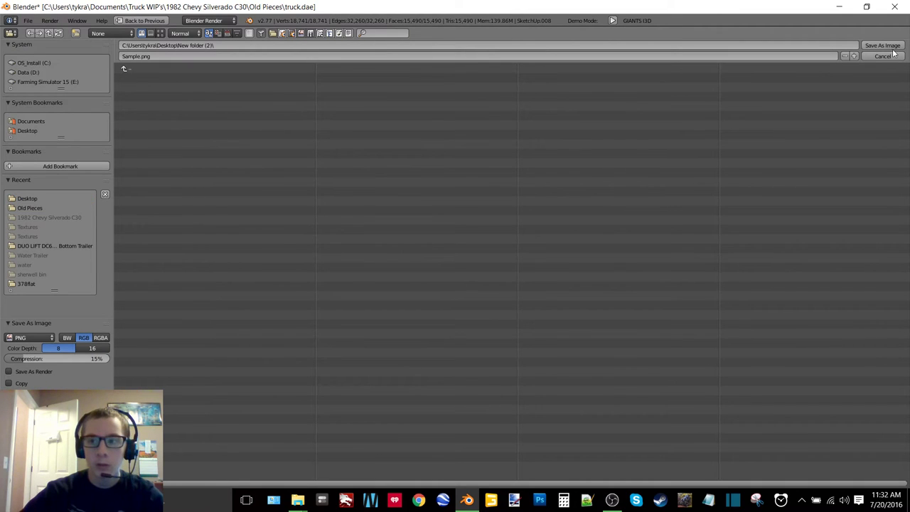
{"action": "left_click", "coordinate": [882, 45]}
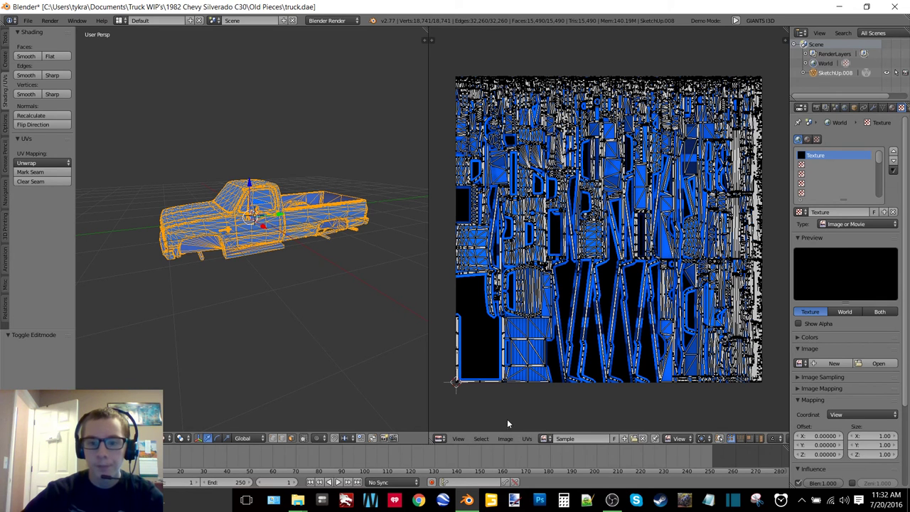
Load Sample.png from New folder (2) into the texture and switch to Texture viewport shading.
{"action": "left_click", "coordinate": [879, 364]}
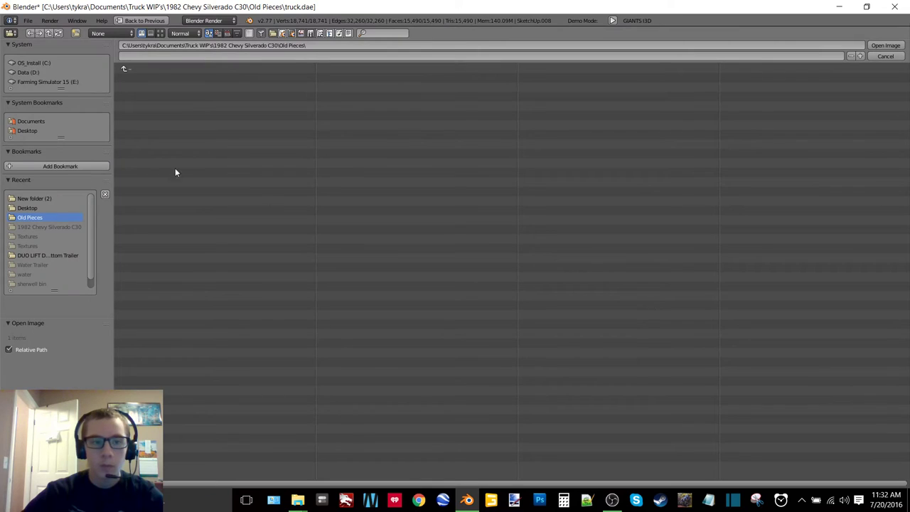
{"action": "left_click", "coordinate": [43, 198]}
{"action": "left_click", "coordinate": [138, 77]}
{"action": "double_click", "coordinate": [139, 77]}
{"action": "key", "text": "z"}
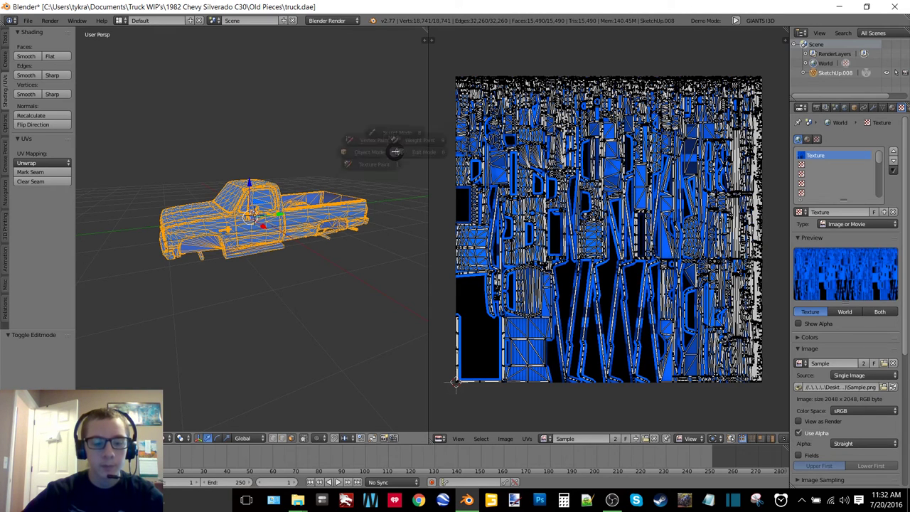
{"action": "left_click", "coordinate": [203, 137]}
Export the truck as I3D into New folder (2), then minimize Blender.
{"action": "left_click", "coordinate": [27, 20]}
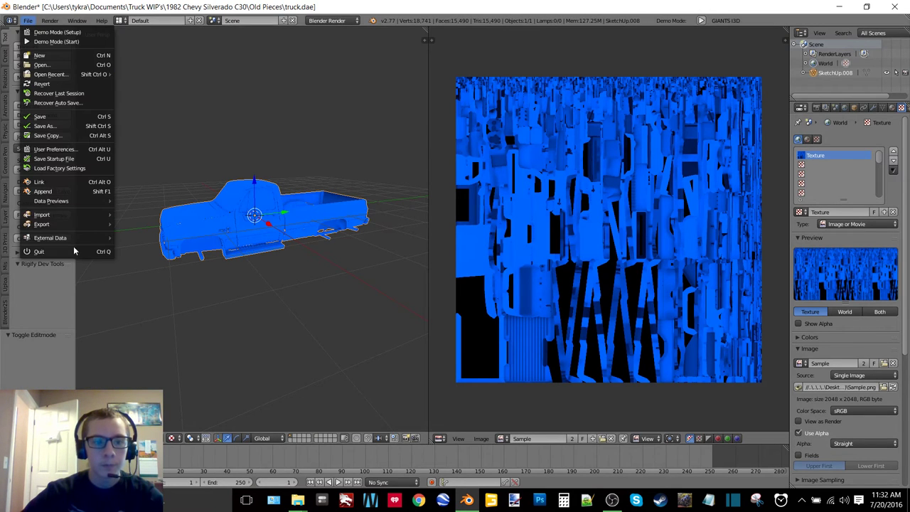
{"action": "mouse_move", "coordinate": [80, 227]}
{"action": "left_click", "coordinate": [178, 439]}
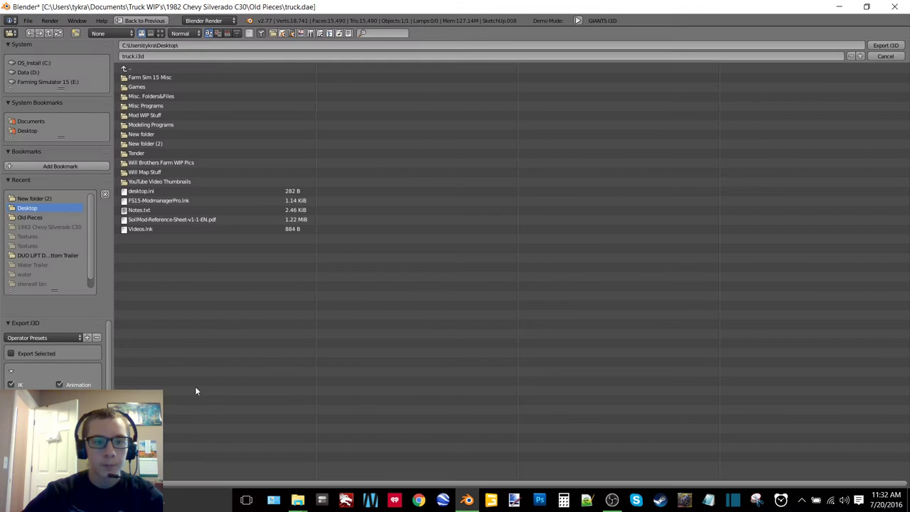
{"action": "left_click", "coordinate": [34, 199]}
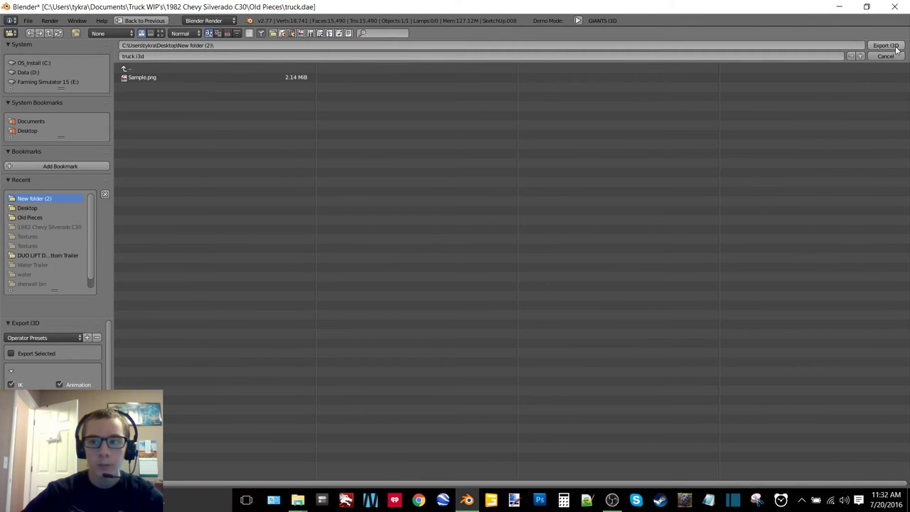
{"action": "left_click", "coordinate": [839, 10]}
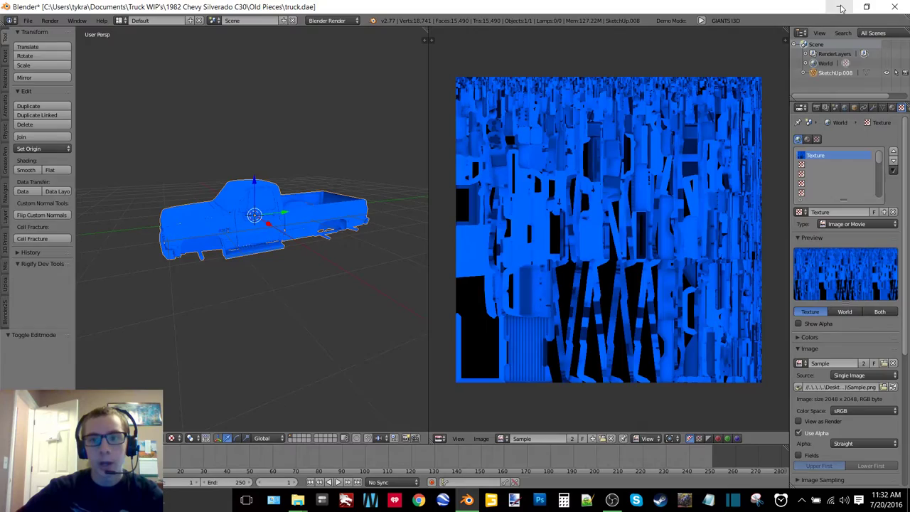
View truck.i3d from New folder (2) in Notepad++, close it and Explorer, and return to Blender.
{"action": "double_click", "coordinate": [104, 106]}
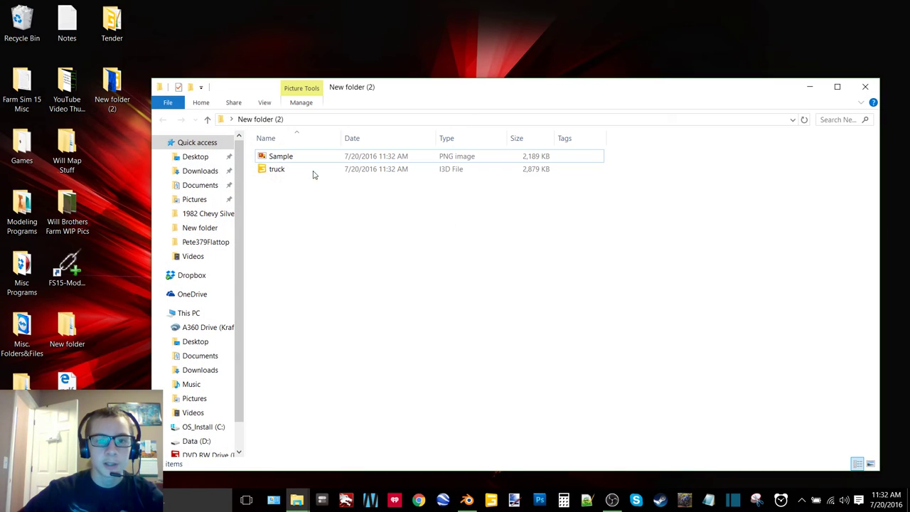
{"action": "right_click", "coordinate": [311, 170]}
{"action": "left_click", "coordinate": [364, 219]}
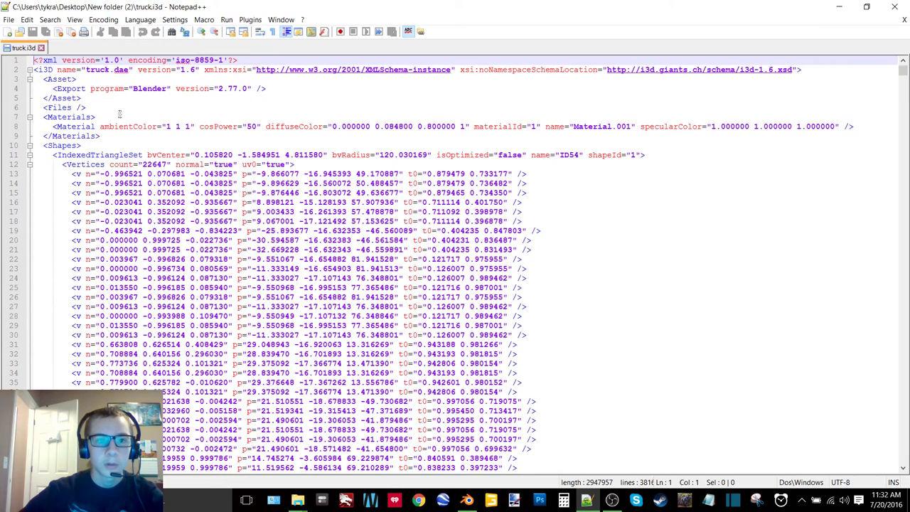
{"action": "left_click", "coordinate": [905, 20]}
{"action": "left_click", "coordinate": [893, 6]}
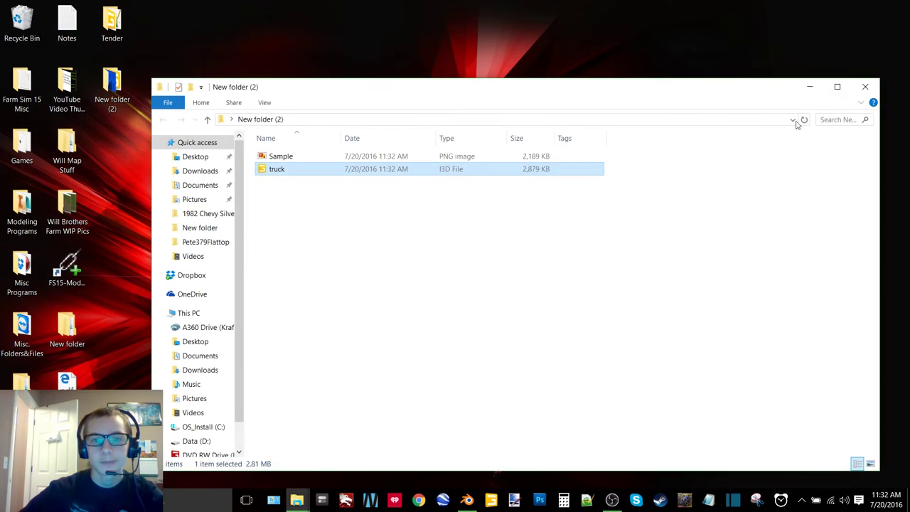
{"action": "left_click", "coordinate": [864, 88]}
{"action": "left_click", "coordinate": [467, 500]}
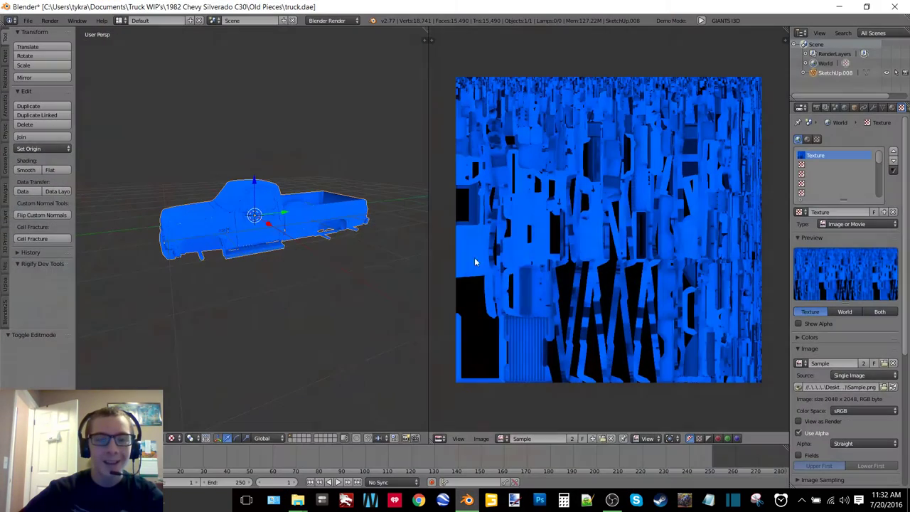
Replace Material.001 with a new material whose diffuse colour is red.
{"action": "left_click", "coordinate": [612, 500]}
{"action": "left_click", "coordinate": [596, 60]}
{"action": "left_click", "coordinate": [891, 107]}
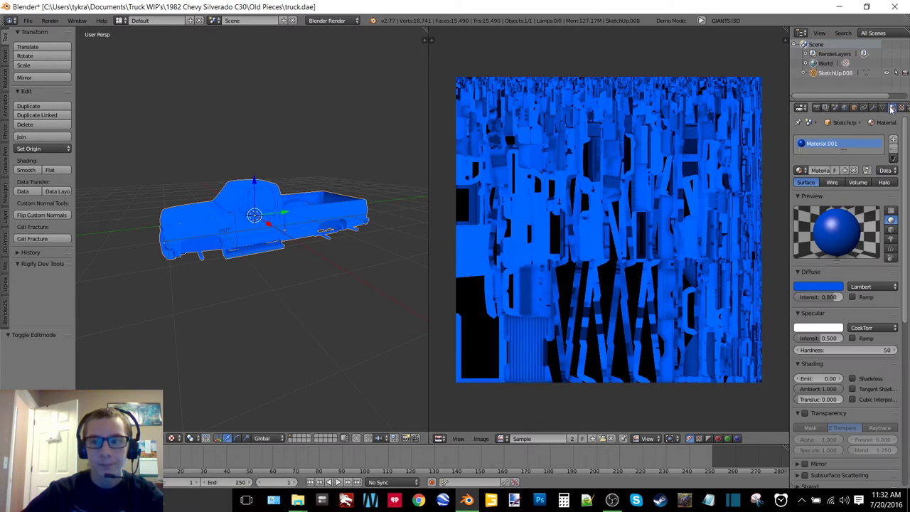
{"action": "left_click", "coordinate": [854, 170]}
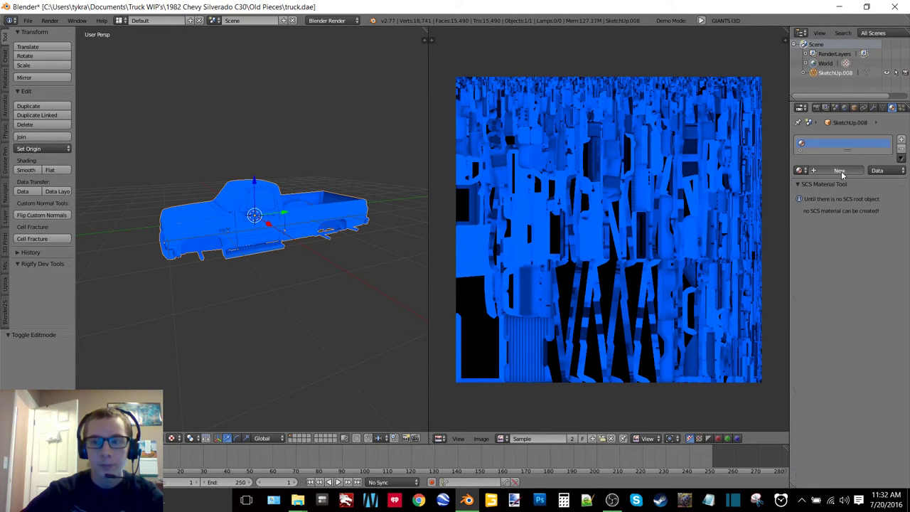
{"action": "left_click", "coordinate": [842, 171]}
{"action": "left_click", "coordinate": [819, 286]}
{"action": "left_click", "coordinate": [793, 228]}
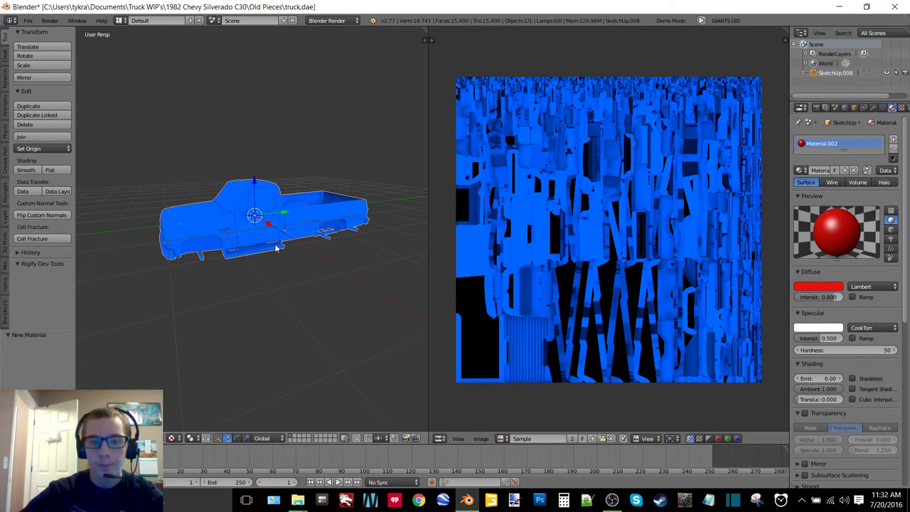
Enter Edit Mode and start a Full Render bake into the Sample texture.
{"action": "key", "text": "Tab"}
{"action": "left_click", "coordinate": [343, 245]}
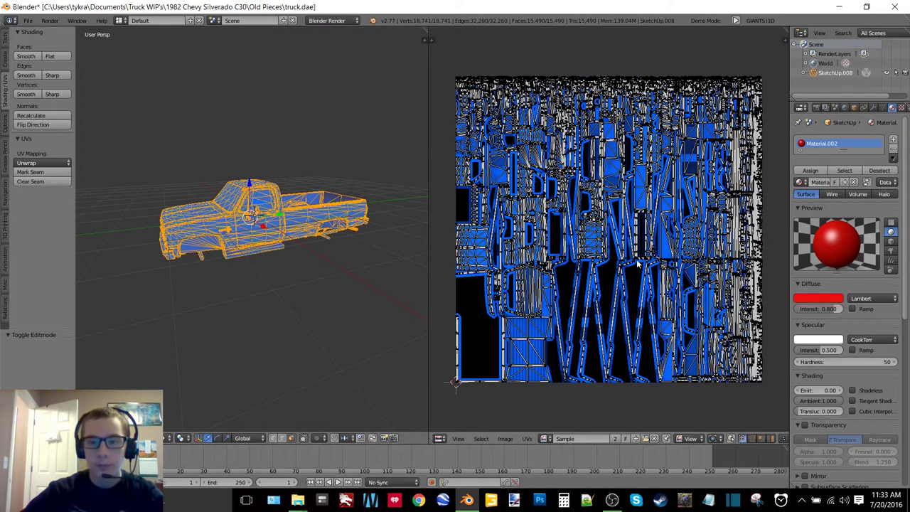
{"action": "left_click", "coordinate": [815, 108]}
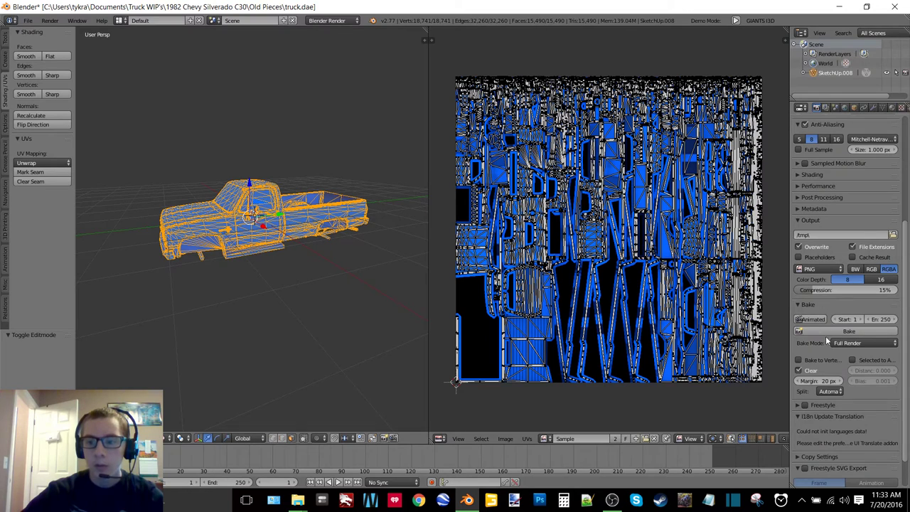
{"action": "left_click", "coordinate": [849, 331]}
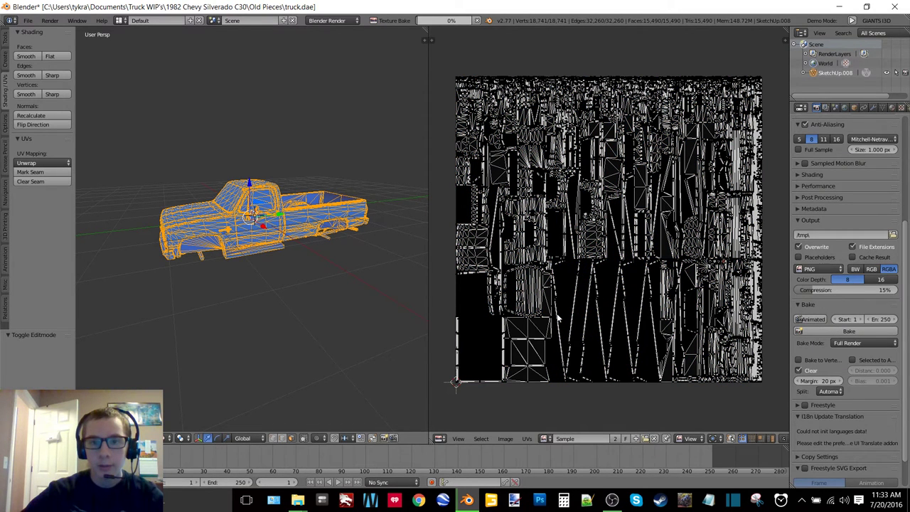
Check the screen recorder and hide it again while the texture bake finishes.
{"action": "left_click", "coordinate": [611, 501]}
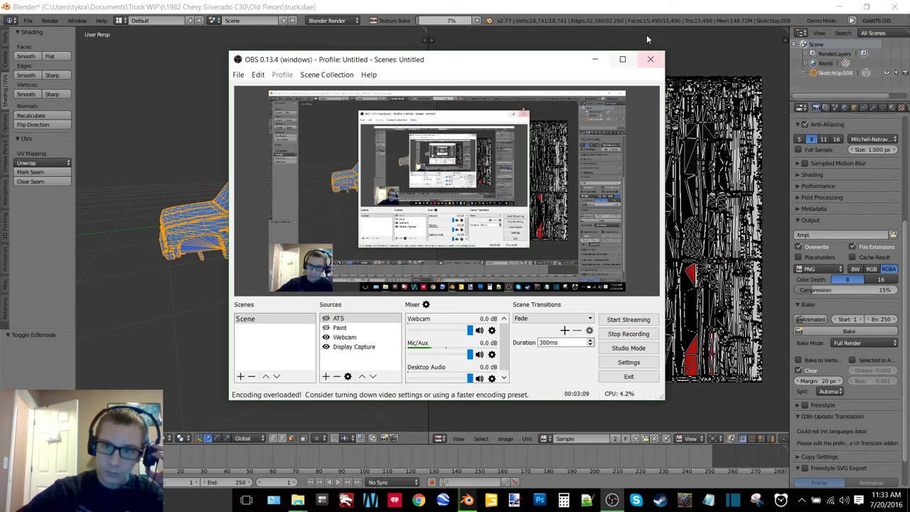
{"action": "left_click", "coordinate": [596, 59]}
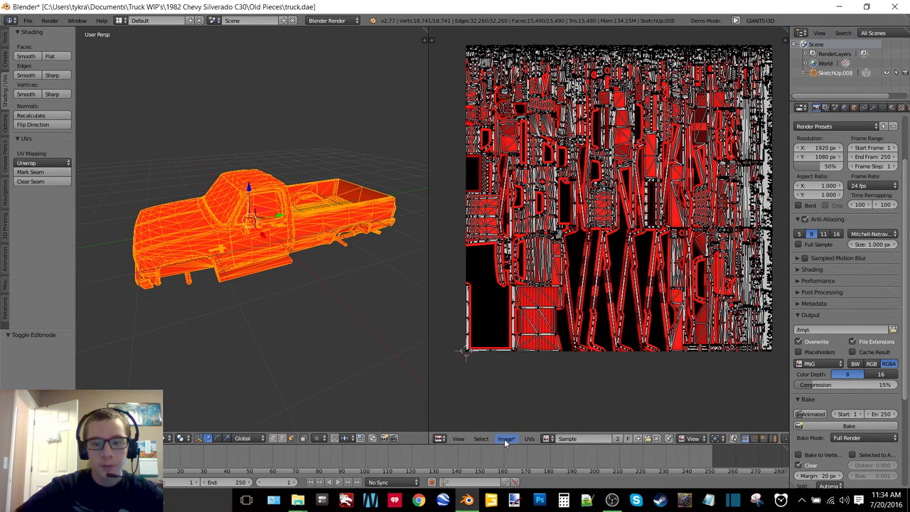
Load the baked Sample.png from New folder (2) into the UV editor.
{"action": "left_click", "coordinate": [505, 439]}
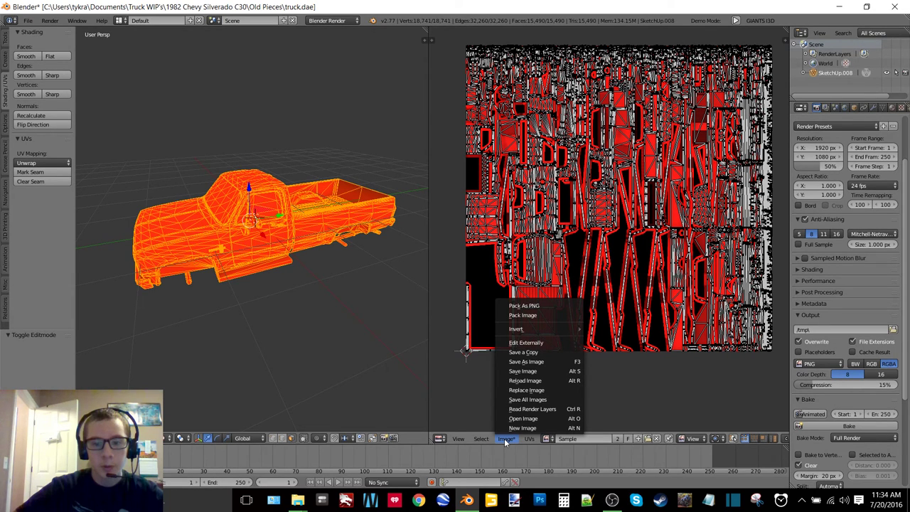
{"action": "left_click", "coordinate": [523, 418]}
{"action": "left_click", "coordinate": [34, 198]}
{"action": "left_click", "coordinate": [172, 79]}
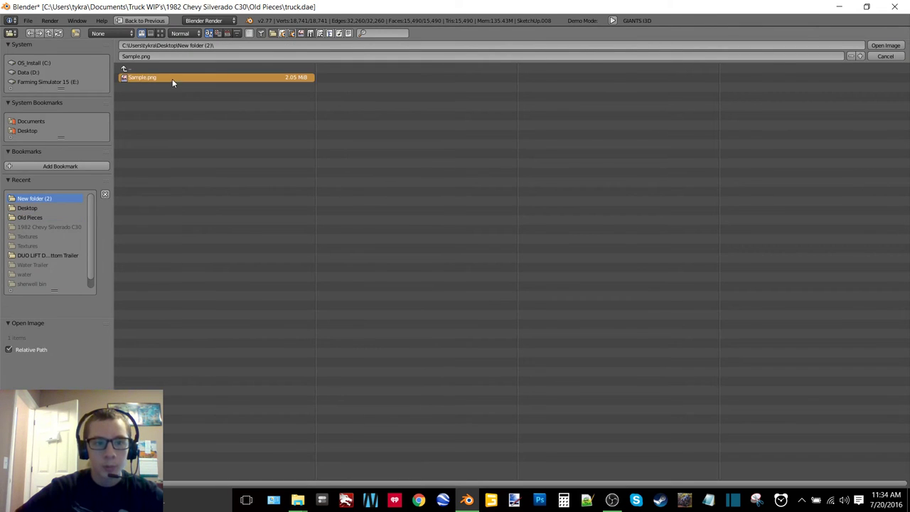
{"action": "double_click", "coordinate": [172, 79]}
Return the truck to Object Mode and export it as I3D, overwriting truck.i3d.
{"action": "key", "text": "Tab"}
{"action": "left_click", "coordinate": [316, 177]}
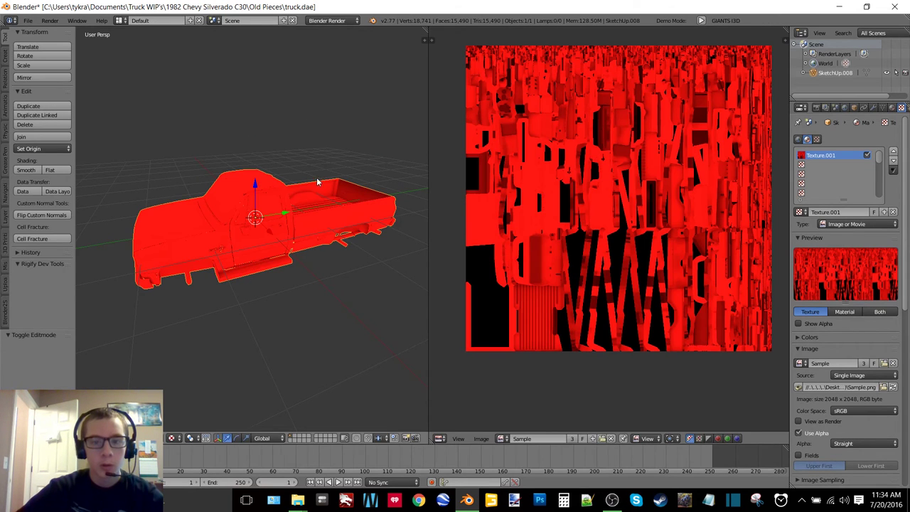
{"action": "left_click", "coordinate": [27, 19]}
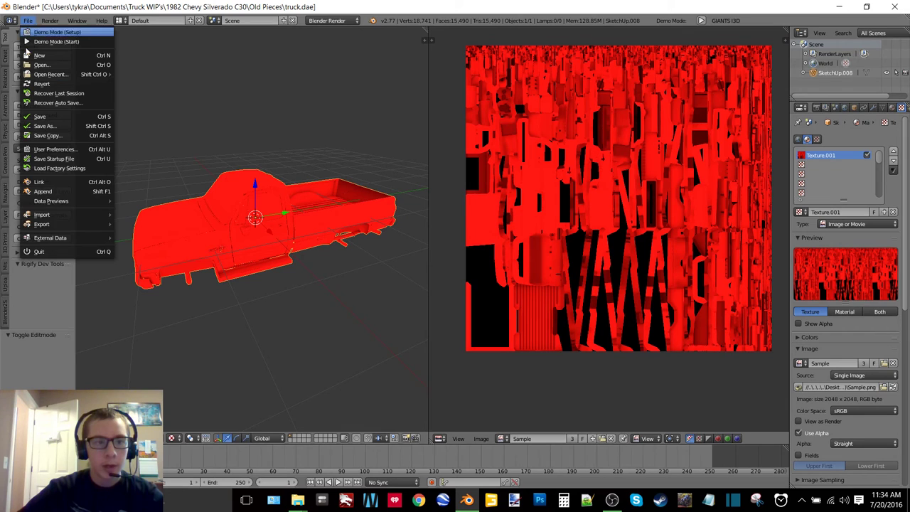
{"action": "mouse_move", "coordinate": [71, 224]}
{"action": "left_click", "coordinate": [186, 443]}
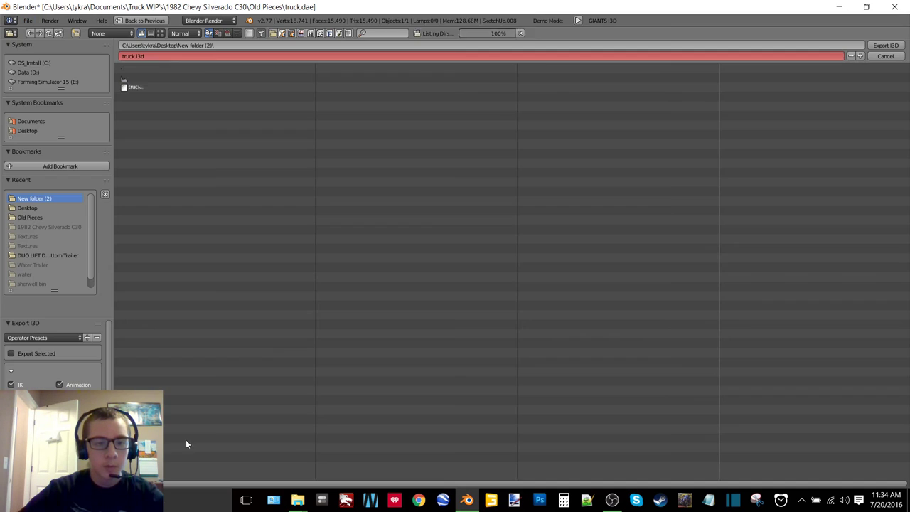
{"action": "left_click", "coordinate": [144, 86]}
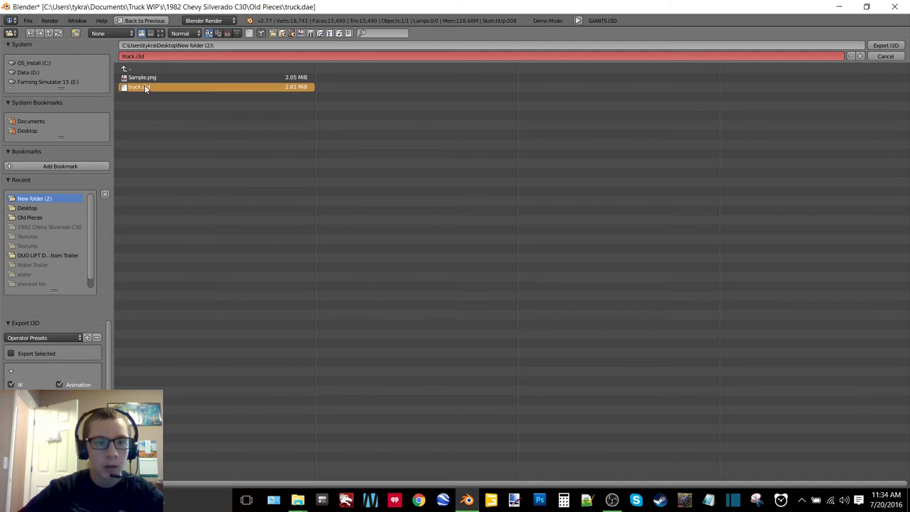
Open truck.i3d from New folder (2) in Notepad++.
{"action": "left_click", "coordinate": [840, 7]}
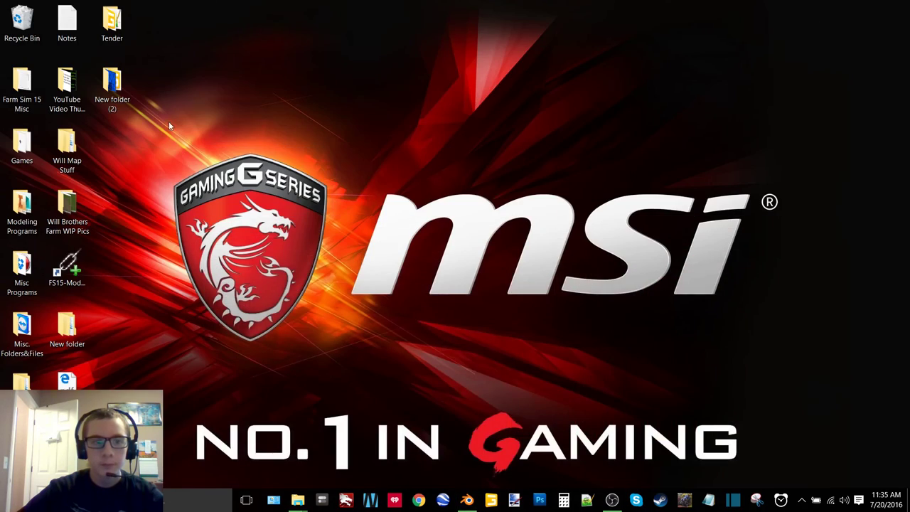
{"action": "double_click", "coordinate": [112, 96]}
{"action": "right_click", "coordinate": [300, 168]}
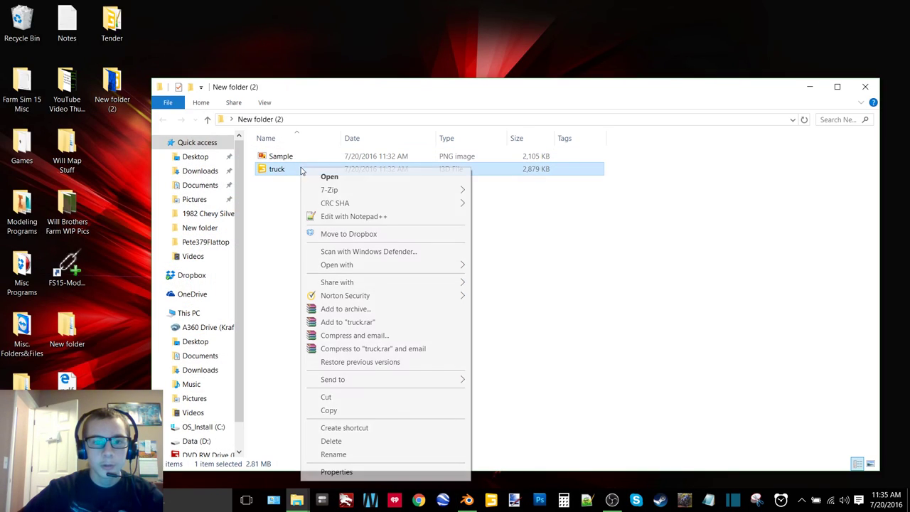
{"action": "left_click", "coordinate": [370, 211]}
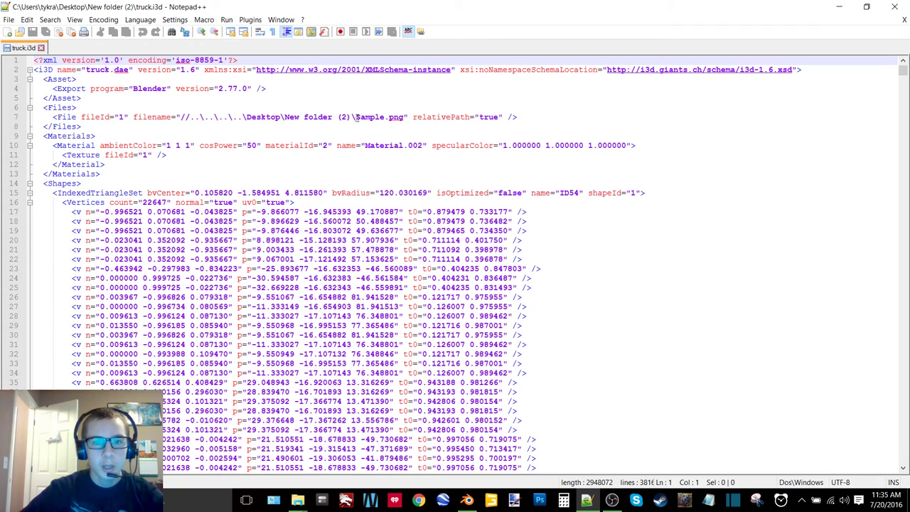
Change the texture filename on line 7 from the full Sample.png path to Sample.dds.
{"action": "left_click_drag", "start_coordinate": [356, 117], "coordinate": [214, 116]}
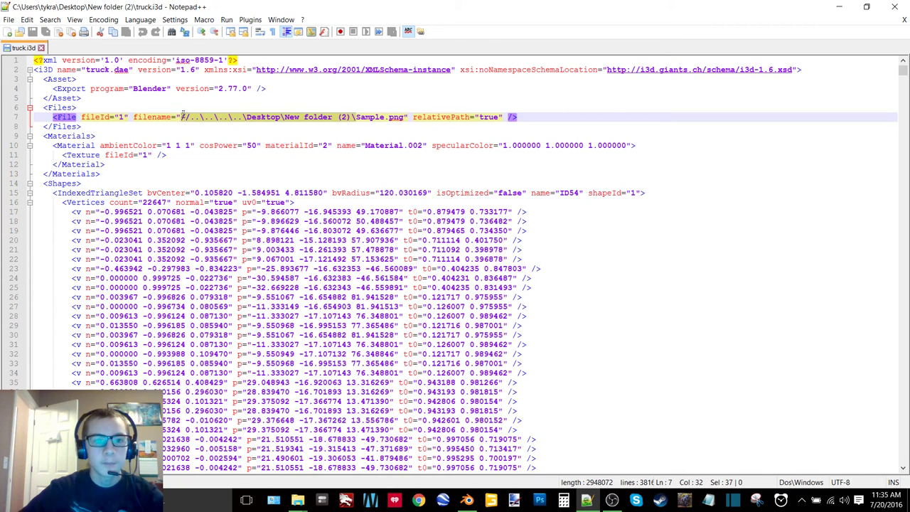
{"action": "key", "text": "BackSpace"}
{"action": "double_click", "coordinate": [221, 117]}
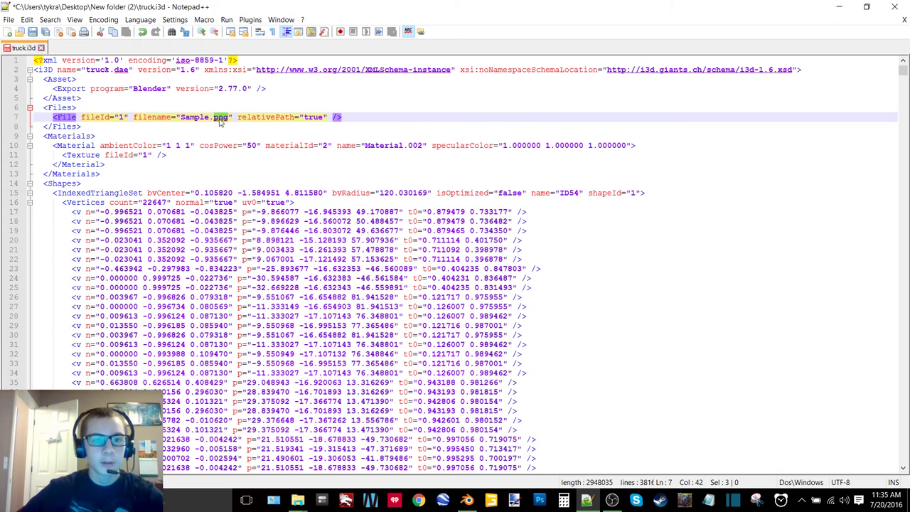
{"action": "type", "text": "dds"}
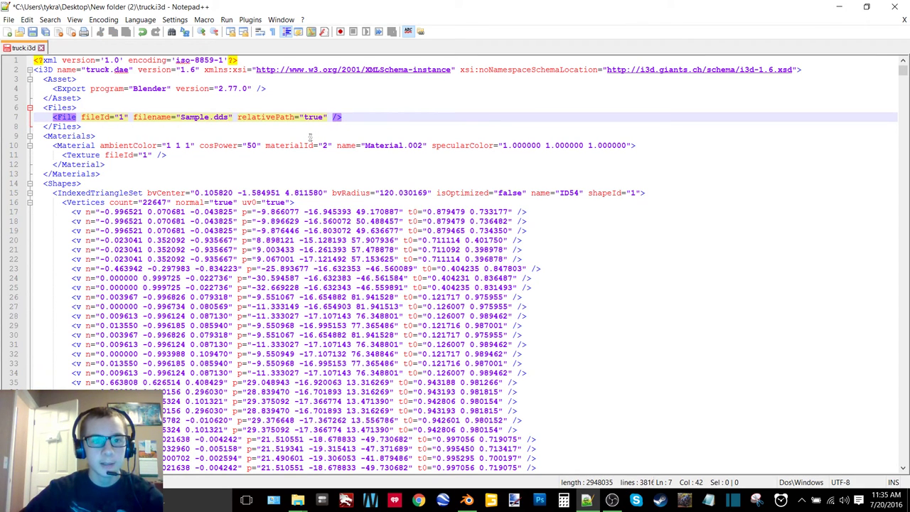
Set cosPower to 10 and specularColor to 0 0 0, then save truck.i3d.
{"action": "left_click", "coordinate": [252, 146]}
{"action": "key", "text": "BackSpace"}
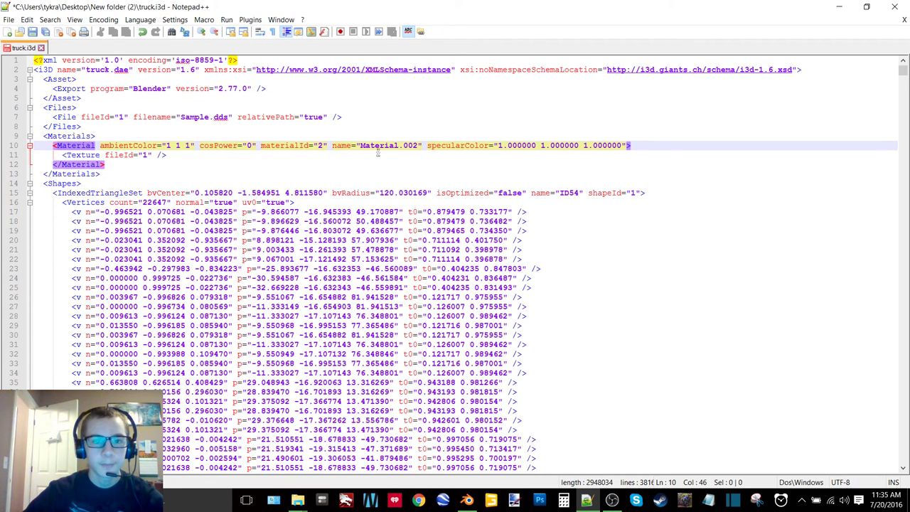
{"action": "type", "text": "1"}
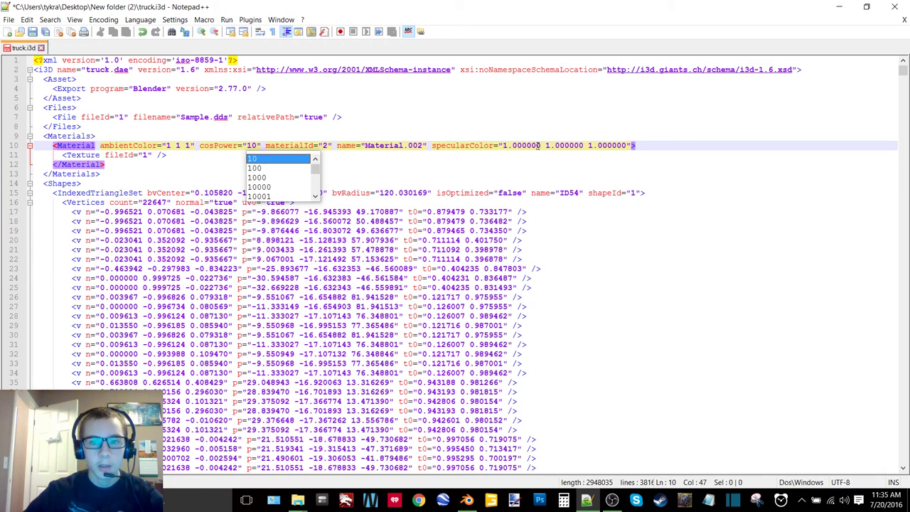
{"action": "left_click_drag", "start_coordinate": [539, 145], "coordinate": [521, 146]}
{"action": "key", "text": "BackSpace"}
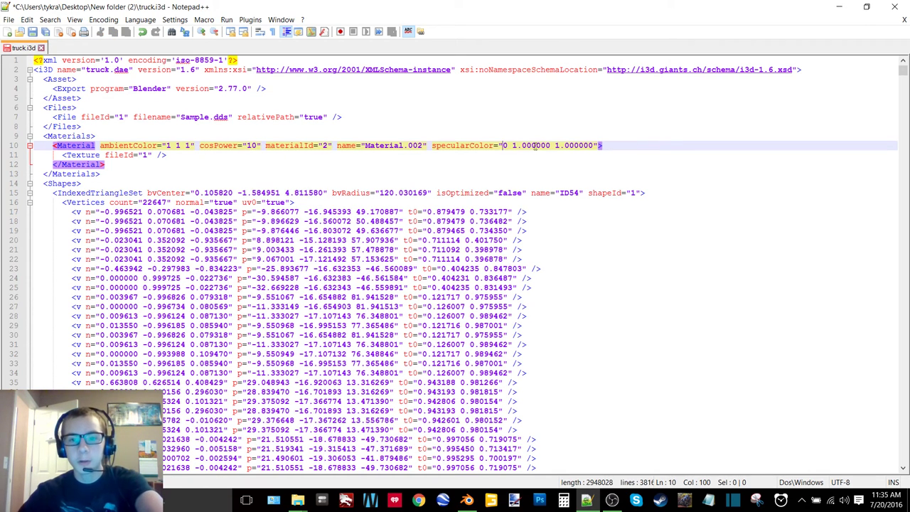
{"action": "key", "text": "BackSpace"}
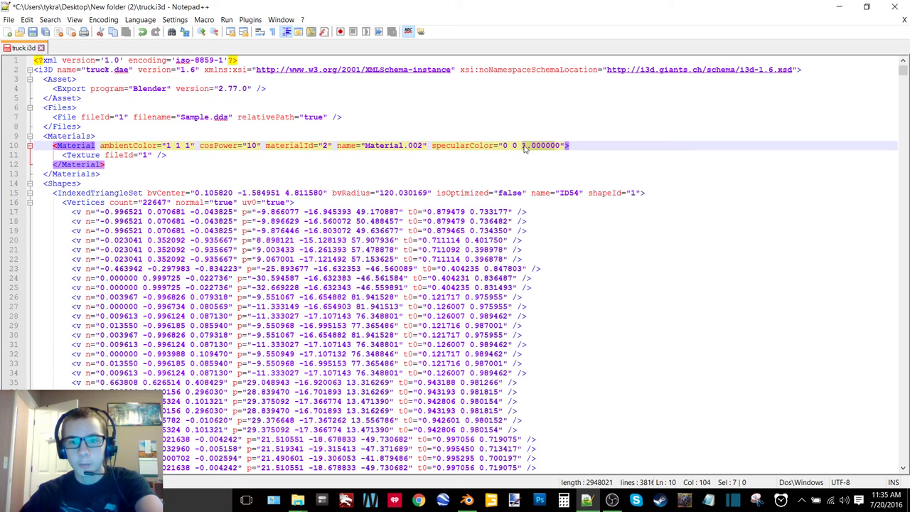
{"action": "key", "text": "BackSpace"}
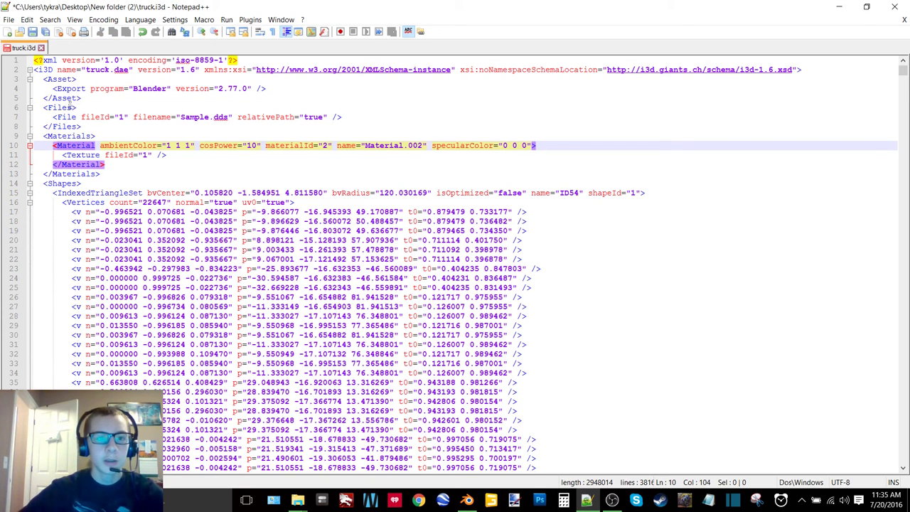
{"action": "left_click", "coordinate": [36, 35]}
Close truck.i3d and Notepad++, then open the Sample texture image.
{"action": "left_click", "coordinate": [42, 47]}
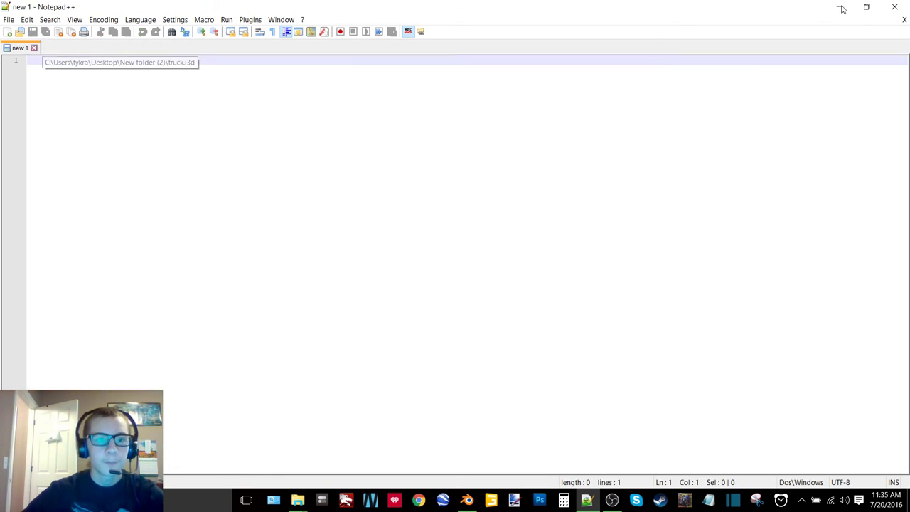
{"action": "left_click", "coordinate": [895, 7]}
{"action": "left_click", "coordinate": [319, 158]}
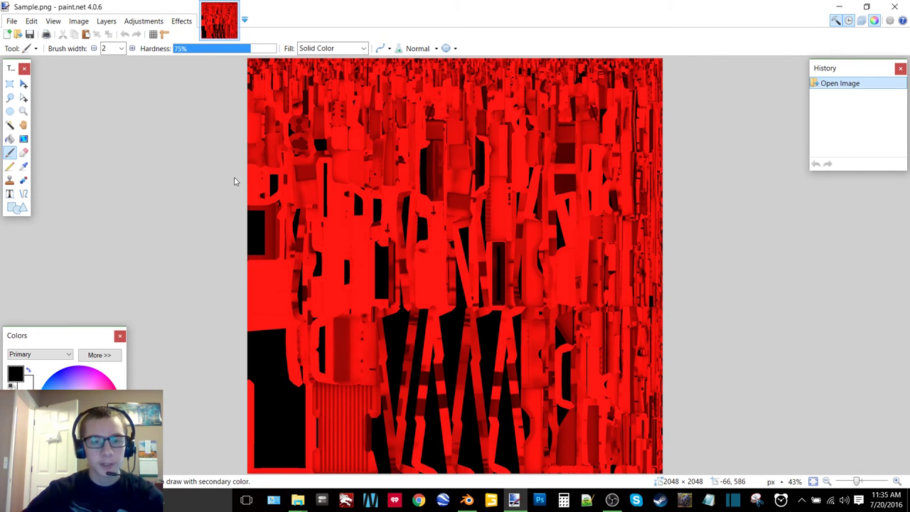
Save Sample as a DirectDraw Surface (DDS) file, accepting the default DDS settings.
{"action": "key", "text": "ctrl+shift+s"}
{"action": "left_click", "coordinate": [151, 242]}
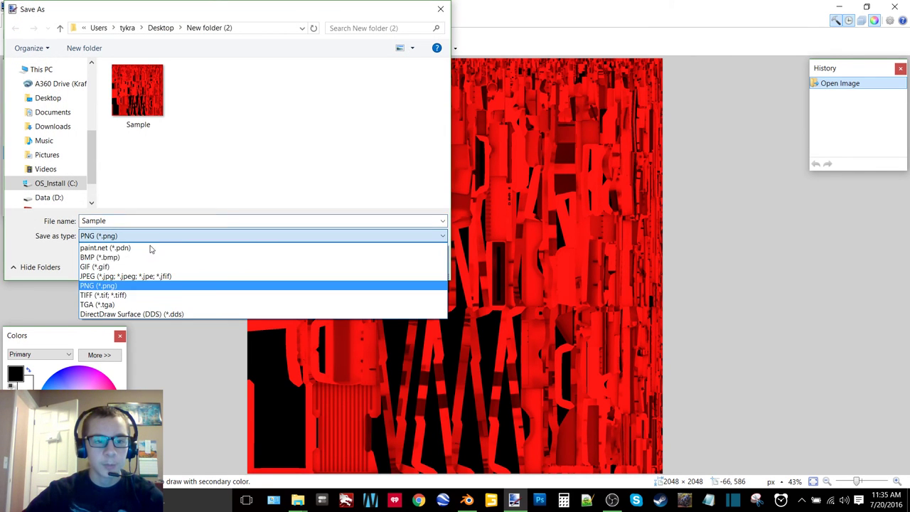
{"action": "left_click", "coordinate": [181, 314]}
{"action": "left_click", "coordinate": [351, 265]}
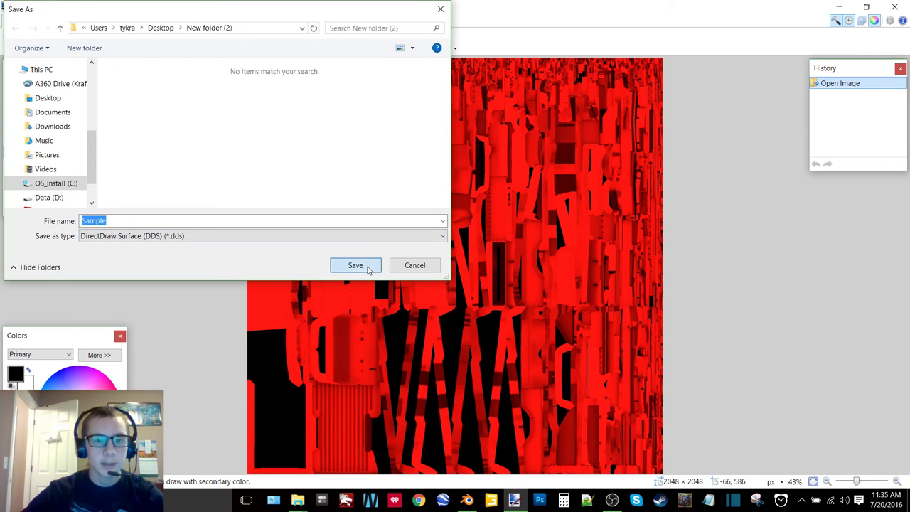
{"action": "left_click", "coordinate": [548, 344]}
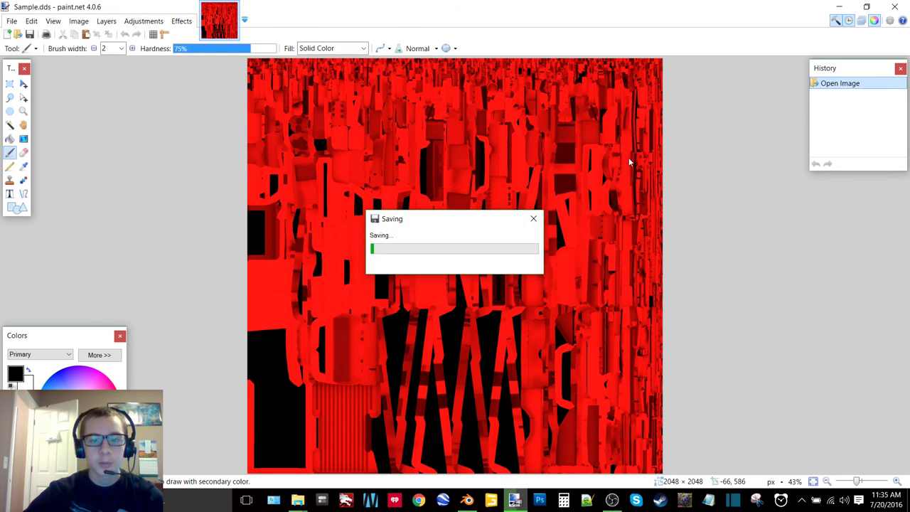
Delete the Sample.png copy from New folder (2).
{"action": "left_click", "coordinate": [297, 500]}
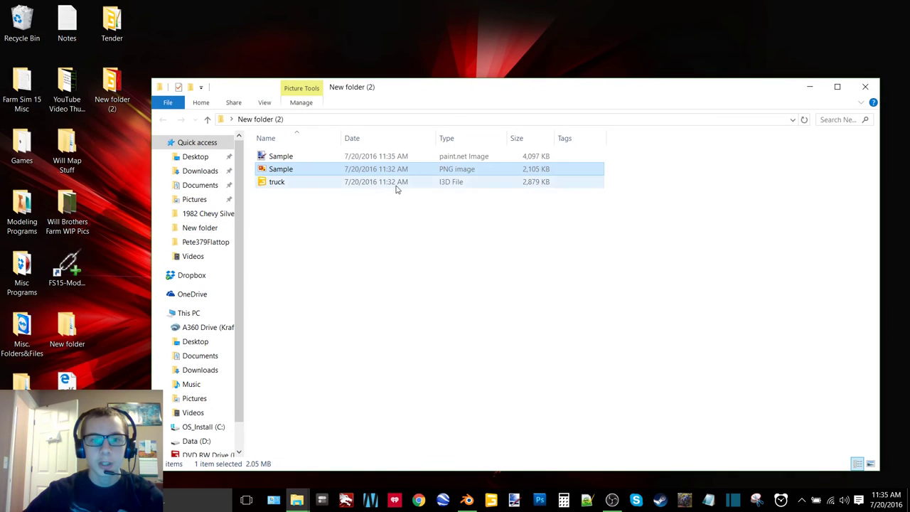
{"action": "right_click", "coordinate": [311, 168]}
{"action": "left_click", "coordinate": [388, 449]}
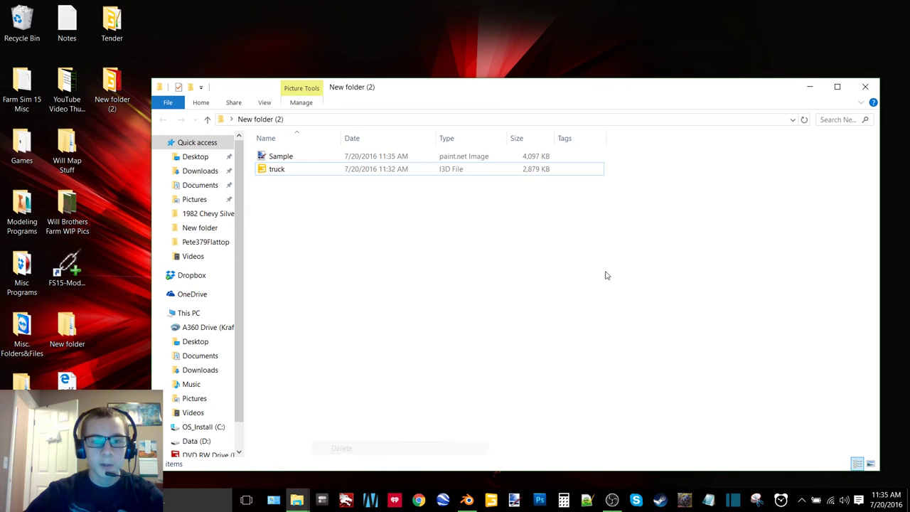
Open truck.i3d in GIANTS Editor, maximized, and orbit around the red-textured truck.
{"action": "double_click", "coordinate": [303, 171]}
{"action": "double_click", "coordinate": [456, 229]}
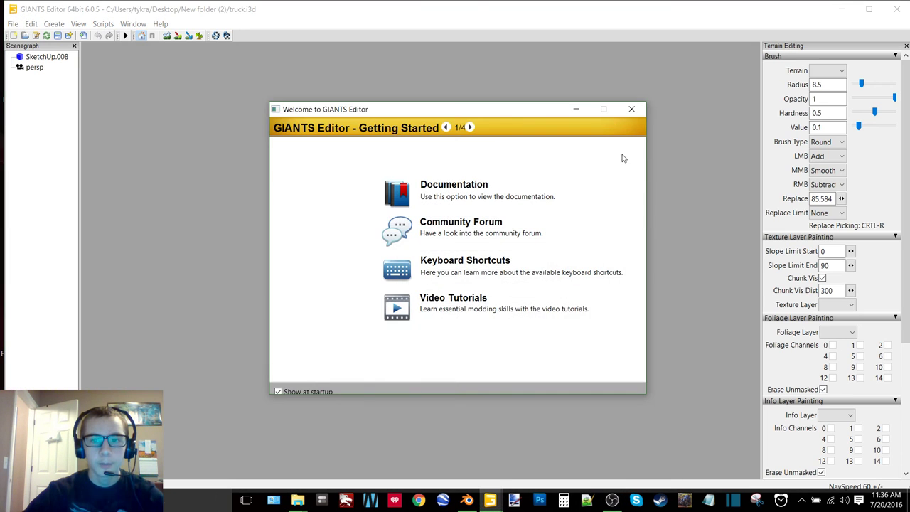
{"action": "left_click", "coordinate": [632, 109]}
{"action": "left_click", "coordinate": [869, 9]}
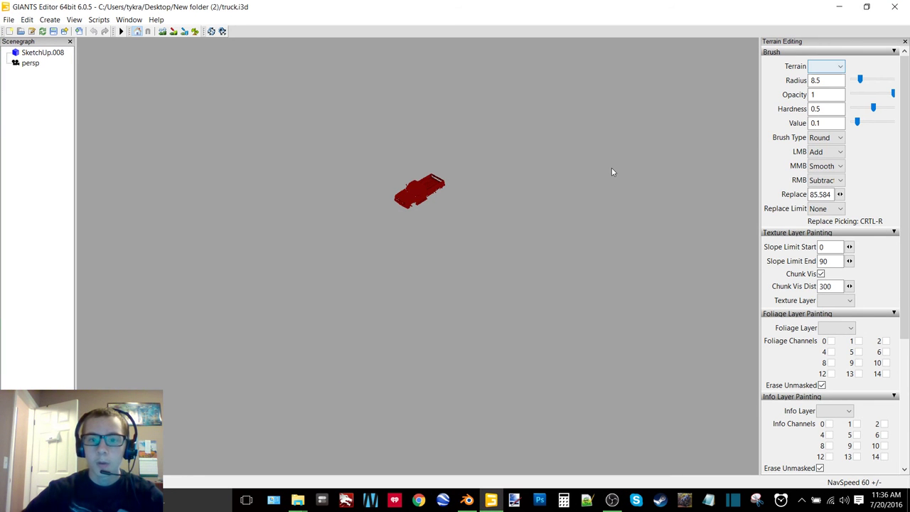
{"action": "scroll", "coordinate": [451, 152], "scroll_direction": "up", "scroll_amount": 5}
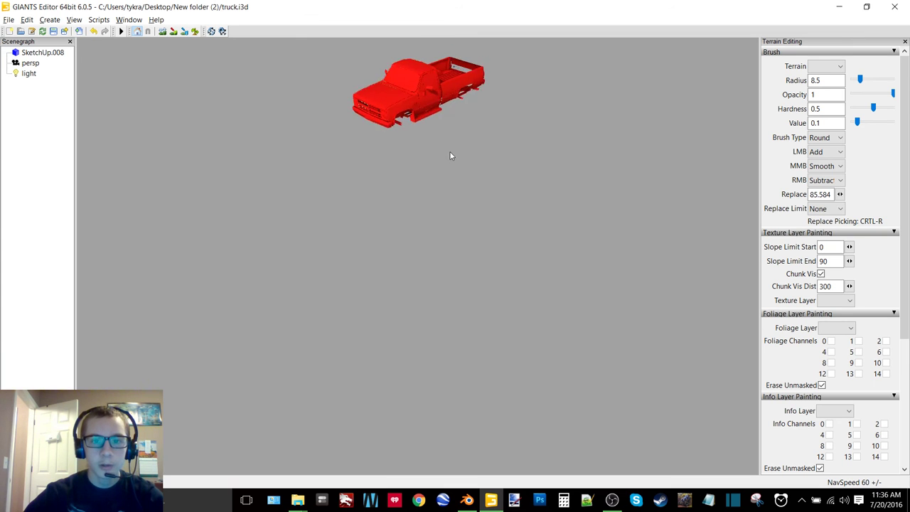
{"action": "scroll", "coordinate": [434, 146], "scroll_direction": "up", "scroll_amount": 10}
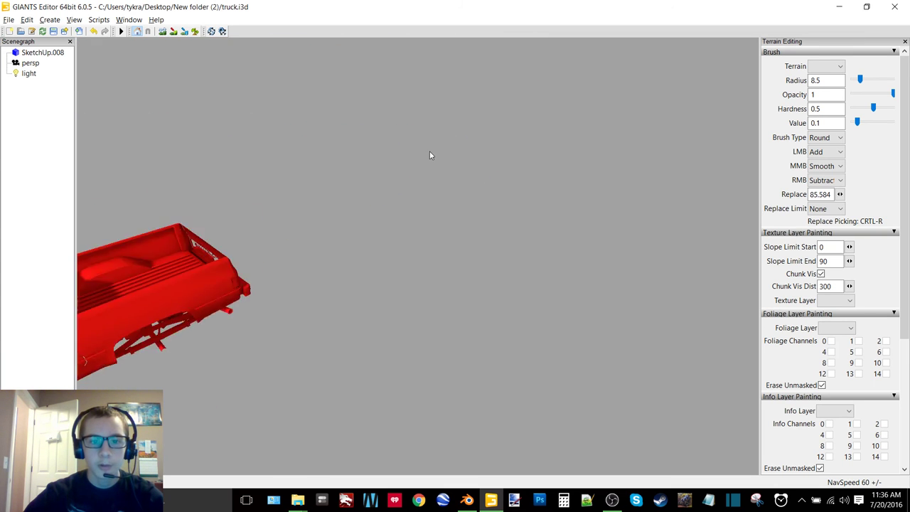
{"action": "middle_click_drag", "start_coordinate": [367, 141], "coordinate": [441, 143]}
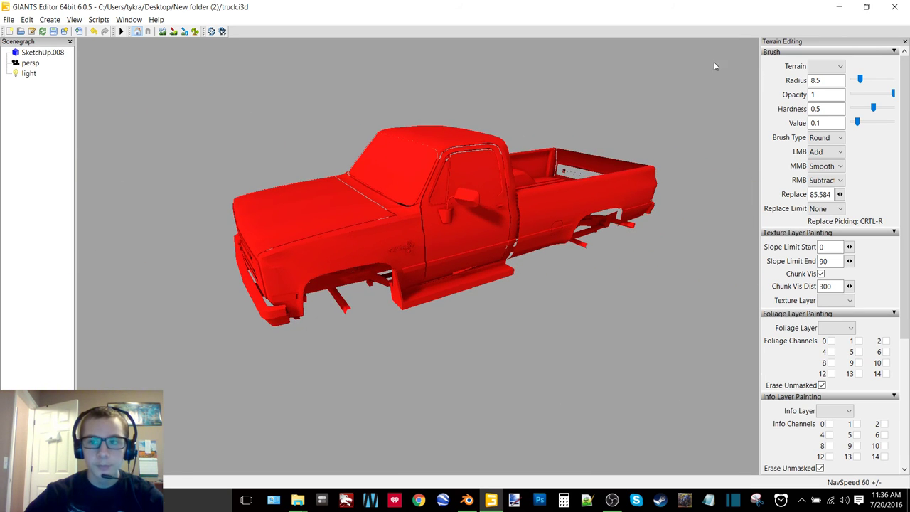
Minimize the editor and copy Sample.dds to the desktop.
{"action": "left_click", "coordinate": [839, 7]}
{"action": "left_click_drag", "start_coordinate": [305, 158], "coordinate": [112, 91]}
{"action": "left_click_drag", "start_coordinate": [126, 158], "coordinate": [126, 157]}
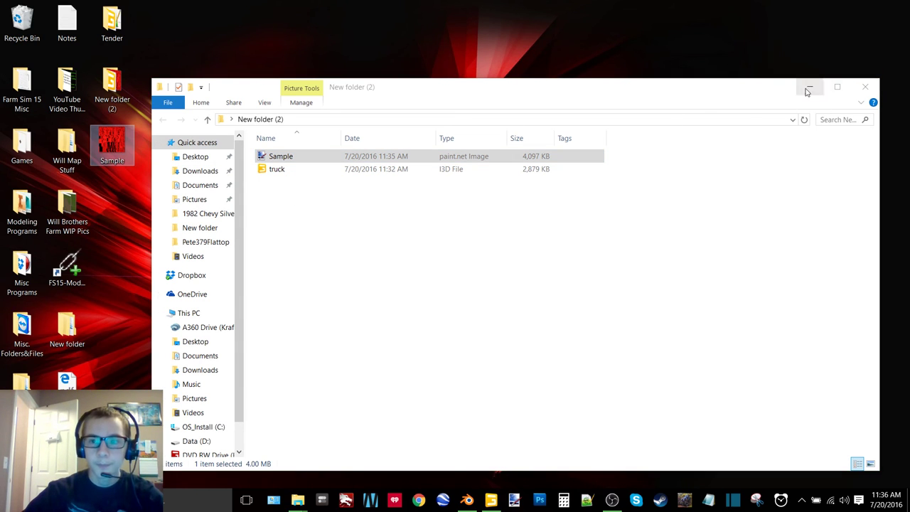
Fill the desktop Sample texture purple with the Paint Bucket, raising tolerance to 100%.
{"action": "double_click", "coordinate": [104, 145]}
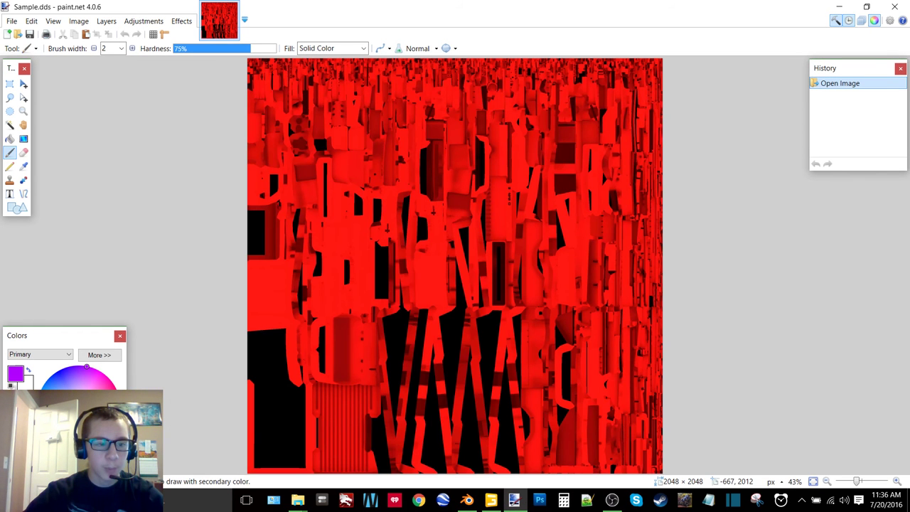
{"action": "left_click", "coordinate": [10, 139]}
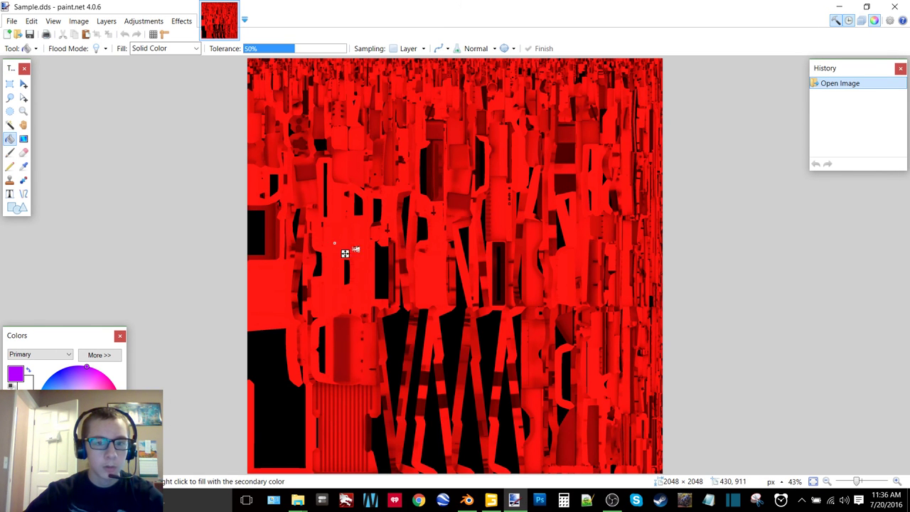
{"action": "left_click", "coordinate": [354, 250]}
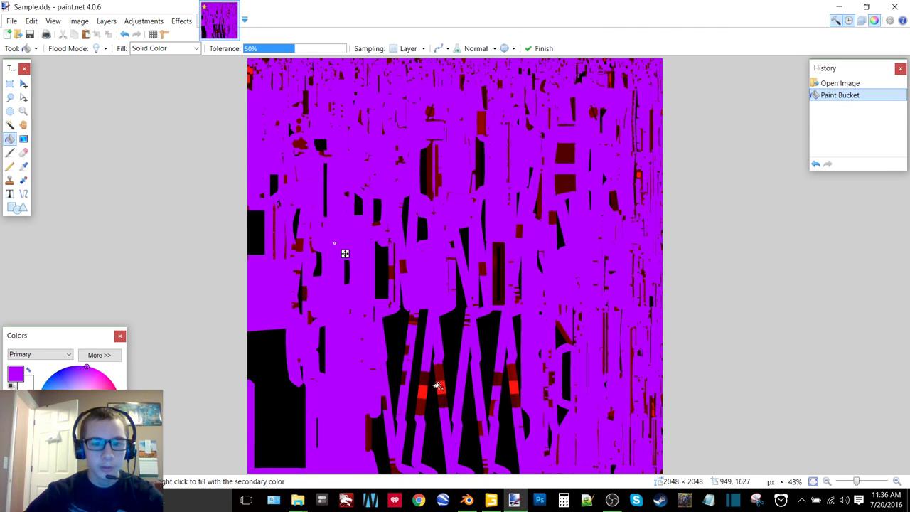
{"action": "left_click", "coordinate": [440, 386]}
{"action": "left_click", "coordinate": [436, 374]}
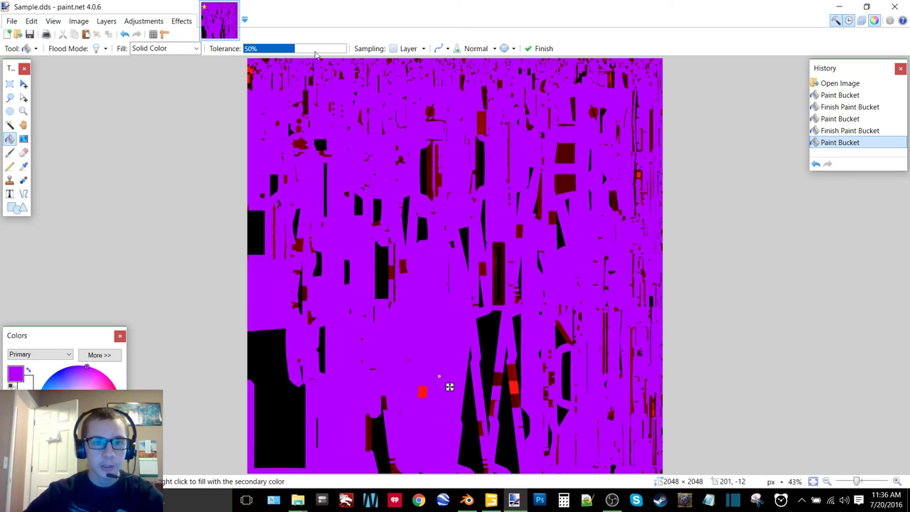
{"action": "left_click_drag", "start_coordinate": [295, 54], "coordinate": [350, 54]}
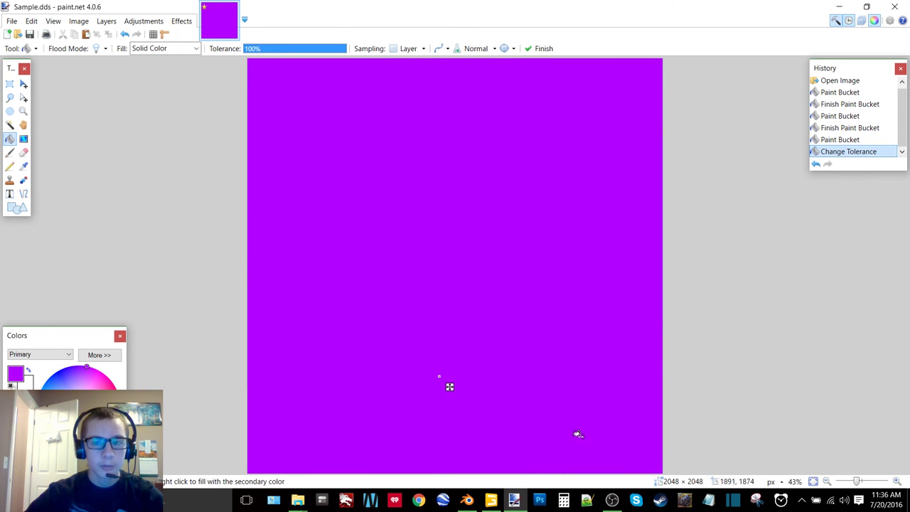
Save the purple texture back as DDS and minimize paint.net.
{"action": "key", "text": "ctrl+s"}
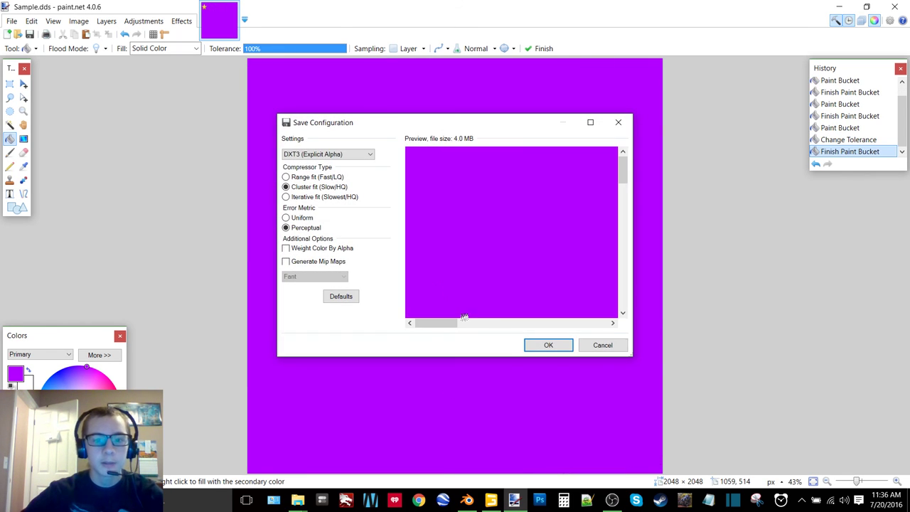
{"action": "left_click", "coordinate": [558, 347]}
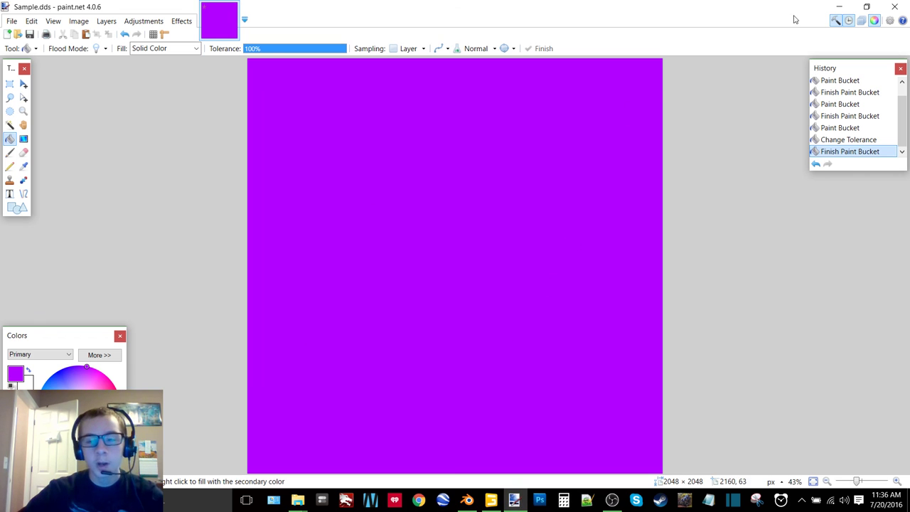
{"action": "left_click", "coordinate": [837, 6]}
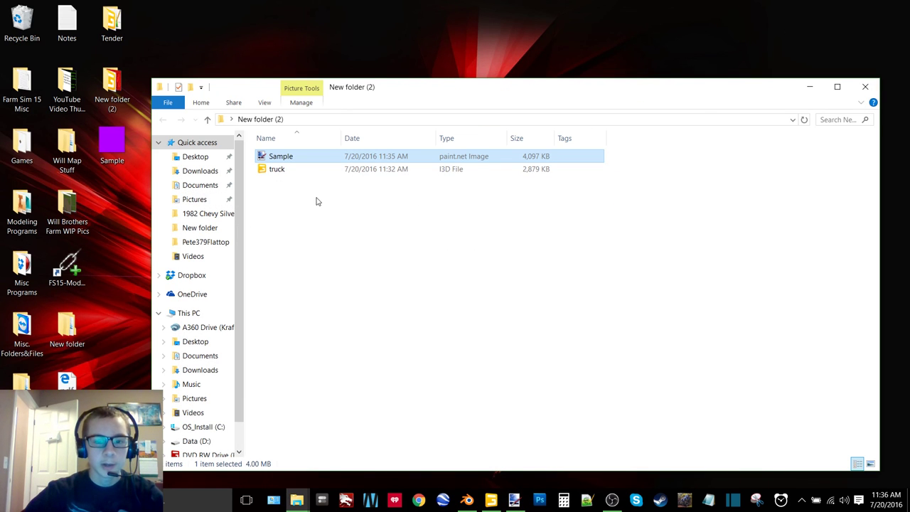
In GIANTS Editor, close Terrain Editing and show the Material Editing panel.
{"action": "left_click", "coordinate": [490, 500]}
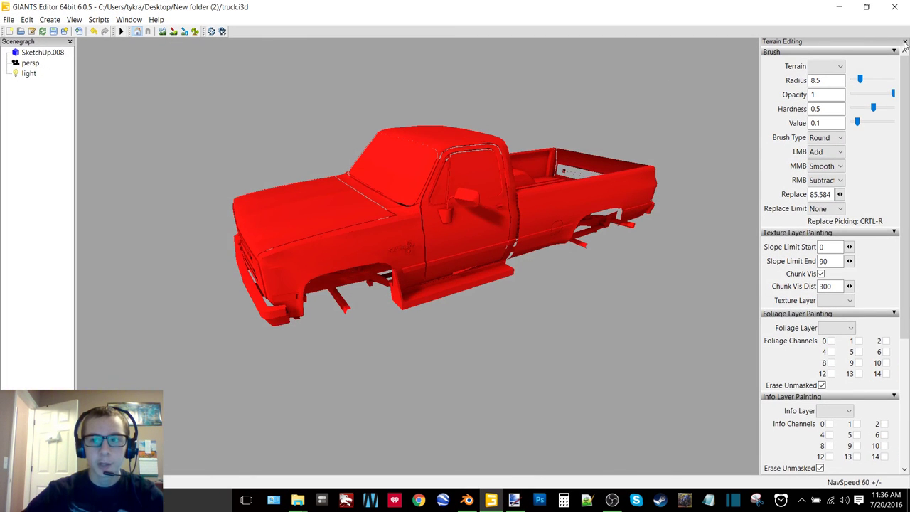
{"action": "left_click", "coordinate": [905, 42]}
{"action": "left_click", "coordinate": [125, 20]}
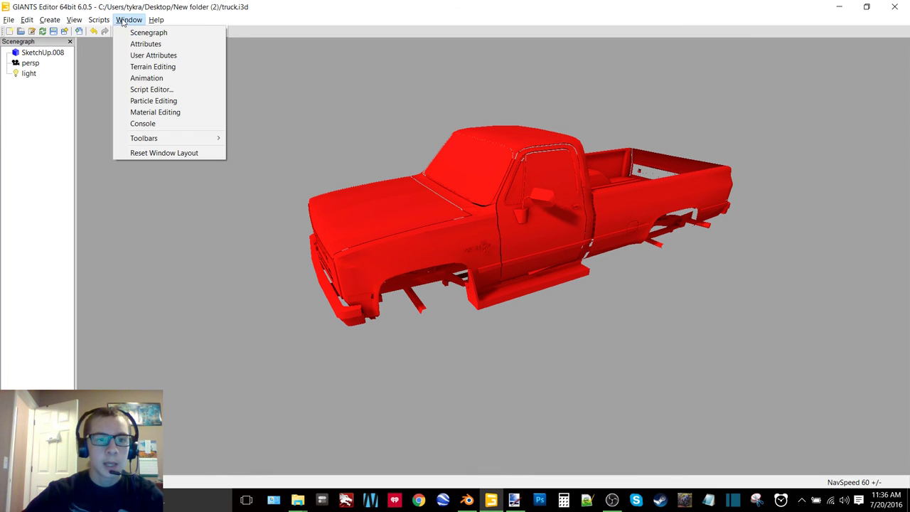
{"action": "left_click", "coordinate": [153, 112]}
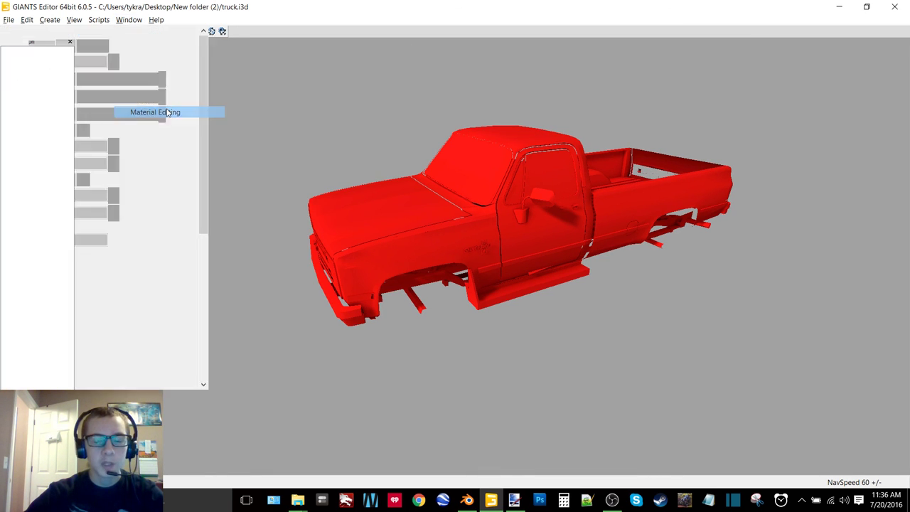
Set the truck's diffuse texture to the purple Sample on the Desktop.
{"action": "left_click", "coordinate": [474, 206]}
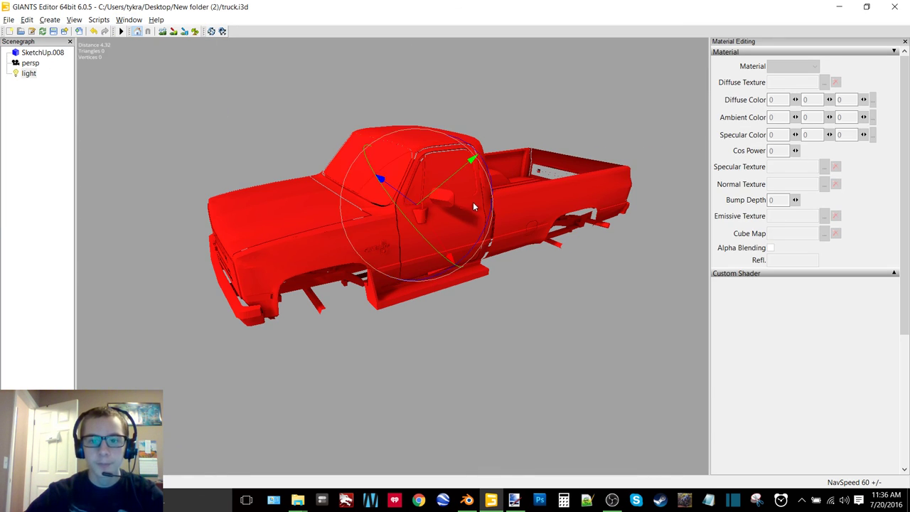
{"action": "left_click", "coordinate": [312, 217]}
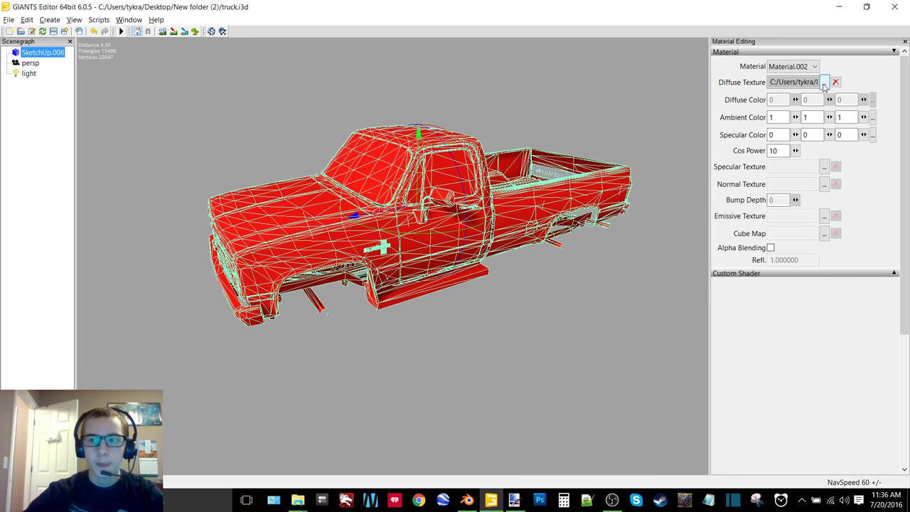
{"action": "left_click", "coordinate": [824, 82]}
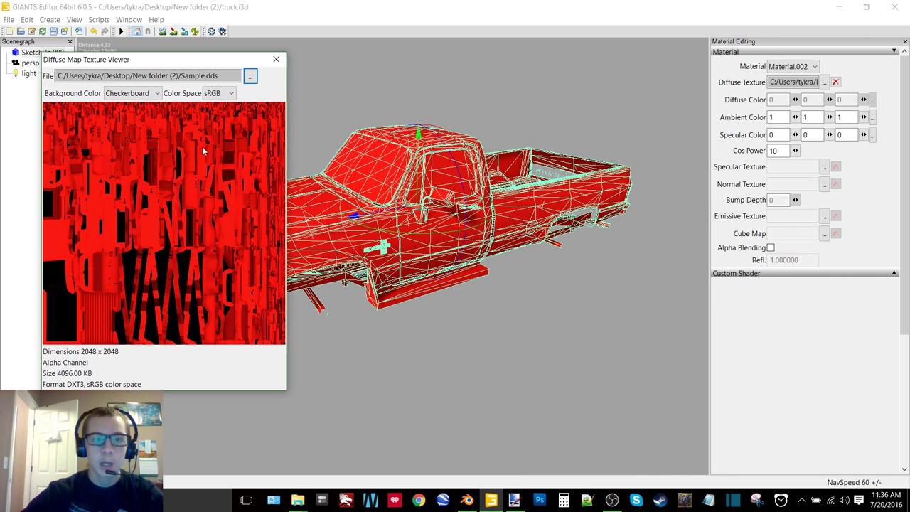
{"action": "left_click", "coordinate": [251, 76]}
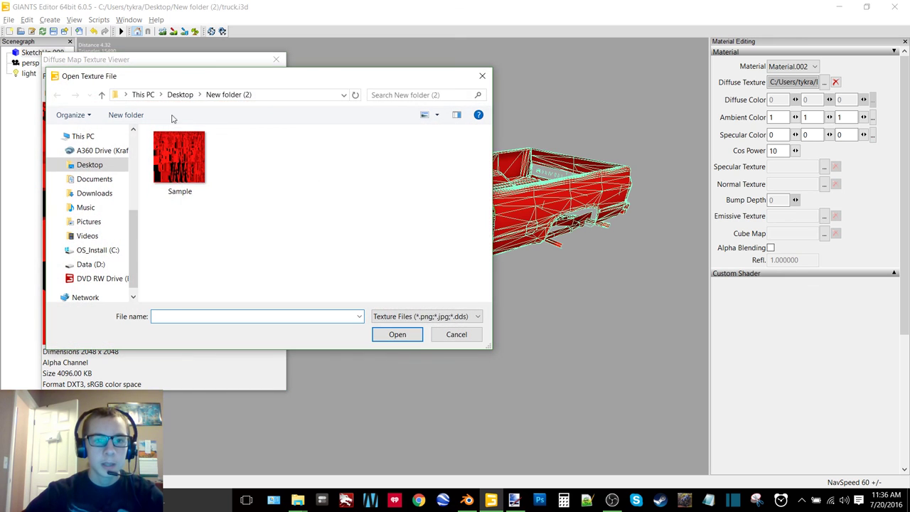
{"action": "left_click", "coordinate": [175, 95]}
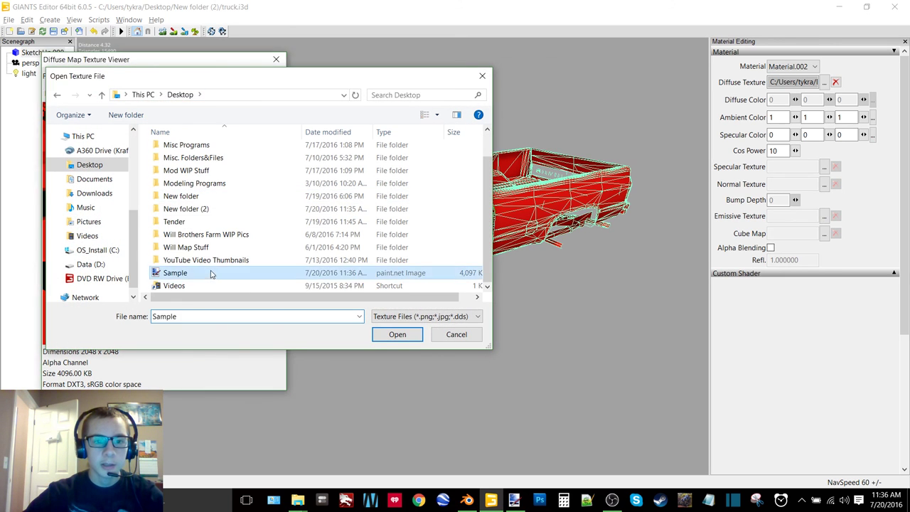
{"action": "double_click", "coordinate": [214, 273]}
Orbit around the purple truck, then close the editor without saving.
{"action": "left_click", "coordinate": [528, 322]}
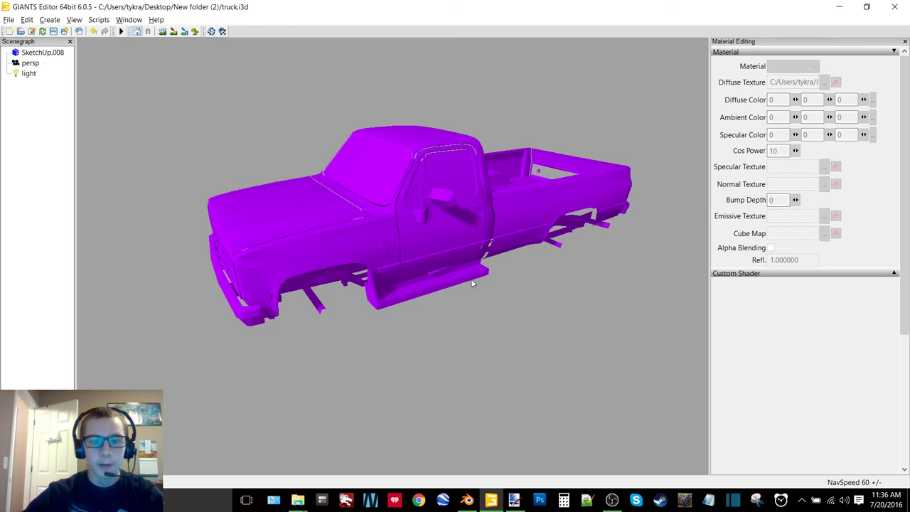
{"action": "right_click_drag", "start_coordinate": [471, 283], "coordinate": [455, 235]}
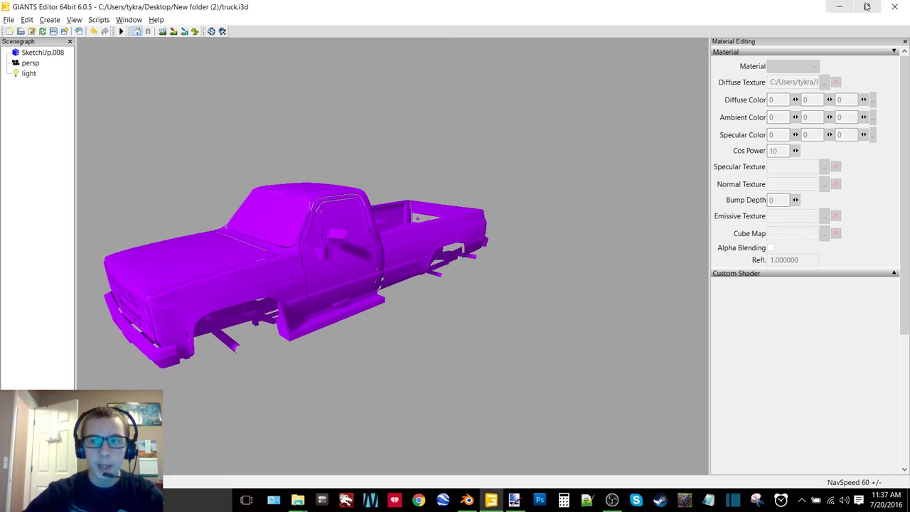
{"action": "left_click", "coordinate": [895, 6]}
{"action": "left_click", "coordinate": [492, 248]}
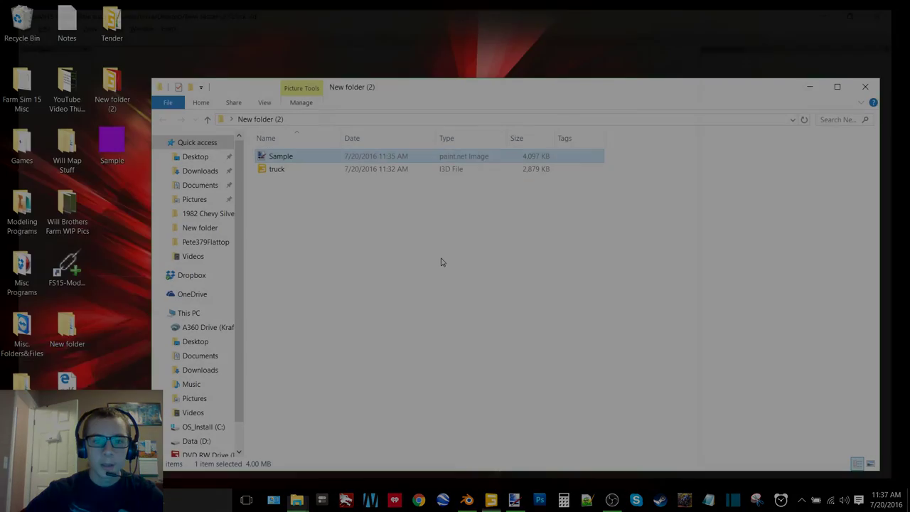